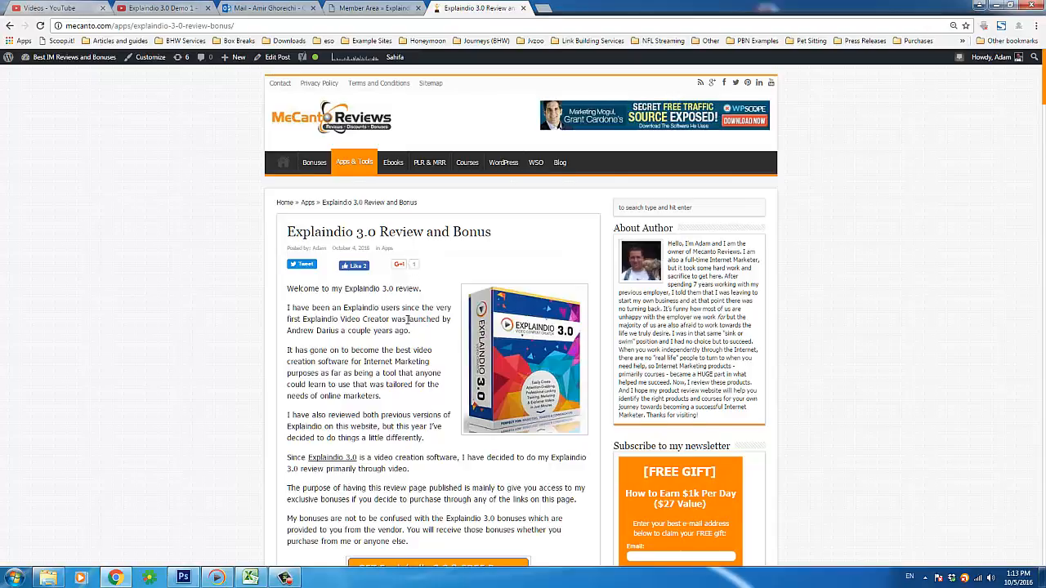
Skim the Explaindio 3.0 review page, and switch to Explaindio PRO to view the empty test1 project before minimizing it
scroll(407, 319, down, 2)
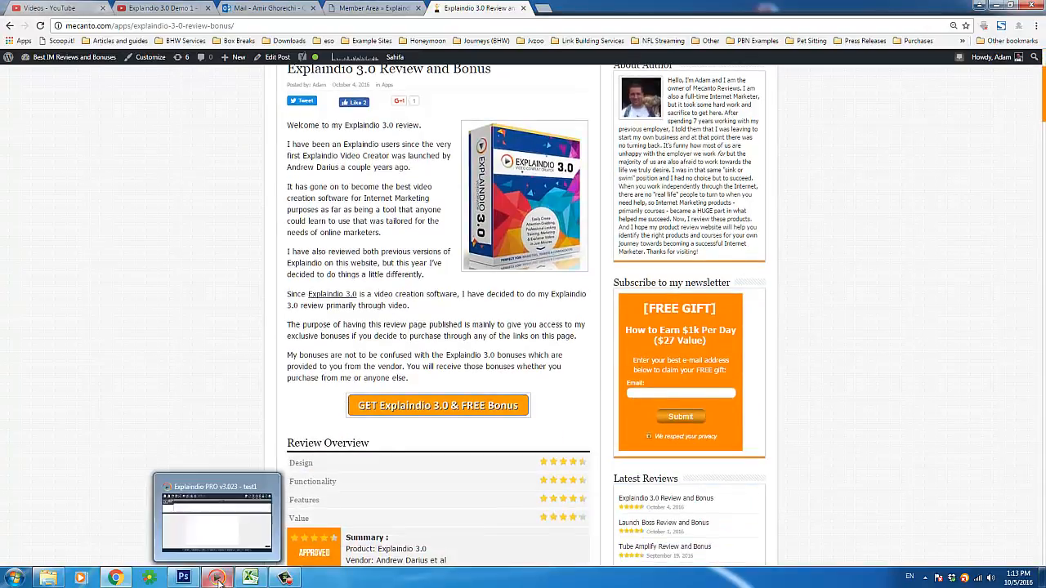
click(217, 579)
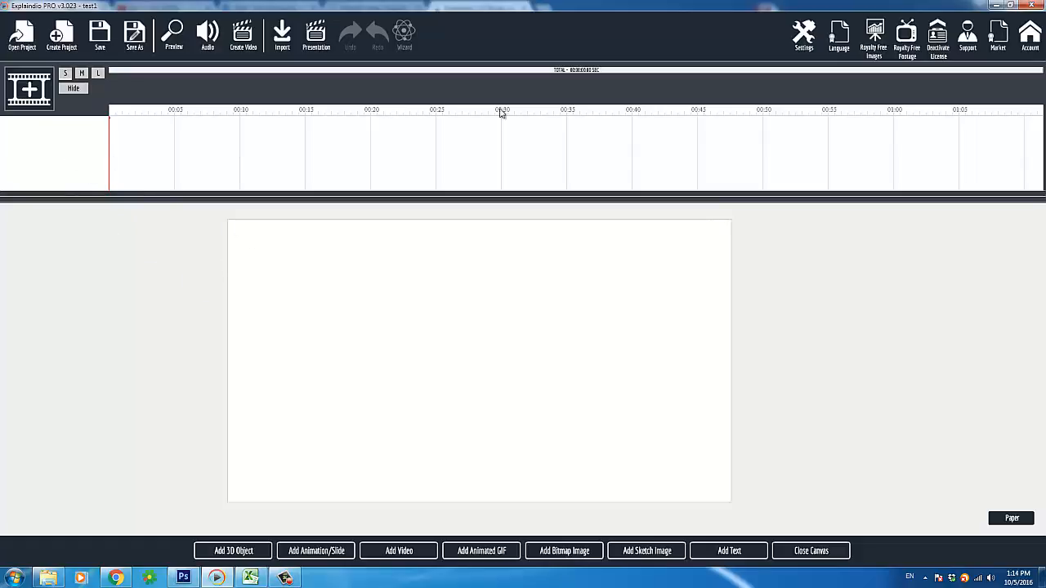
click(999, 6)
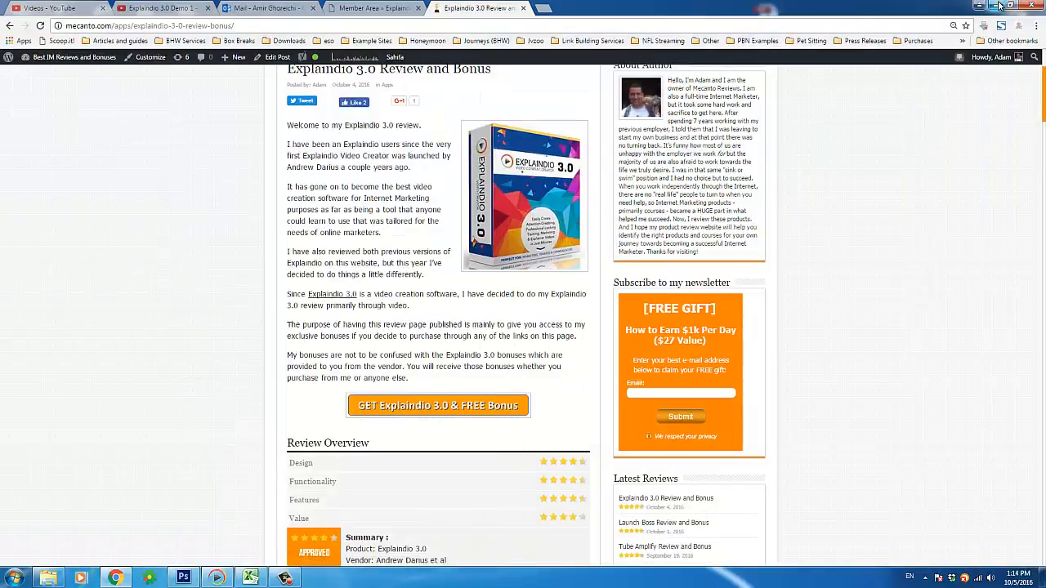
Bring up the Explaindio 3 training page in the member area and look over its first tutorials, starting with Canvas Overview
click(372, 9)
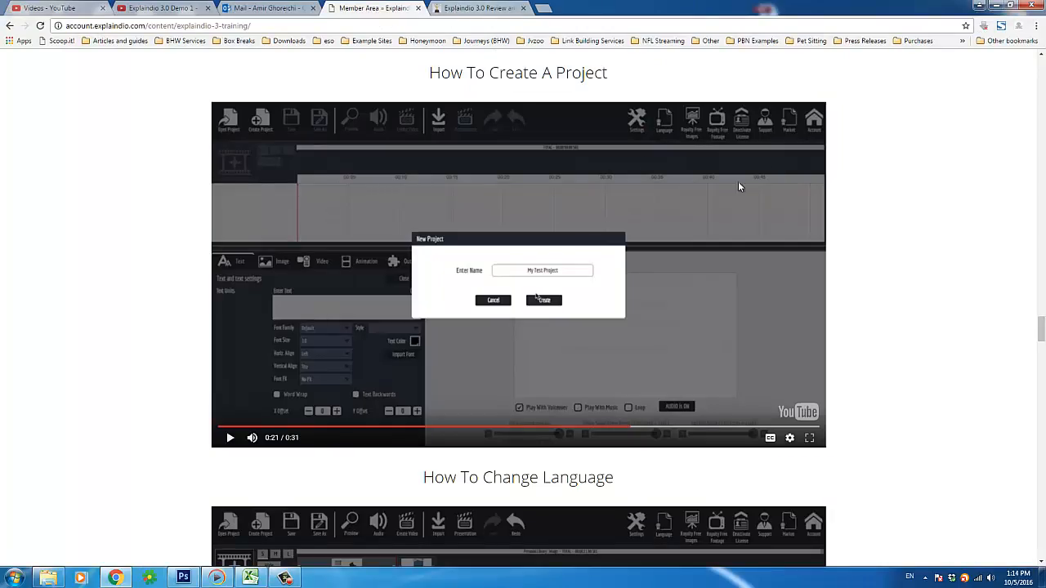
click(1040, 76)
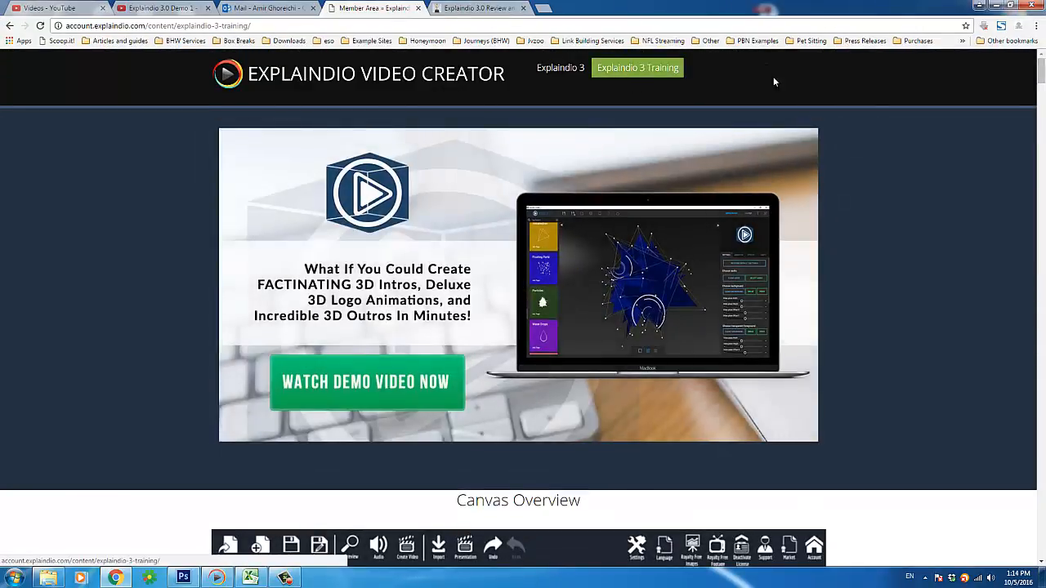
scroll(795, 148, down, 4)
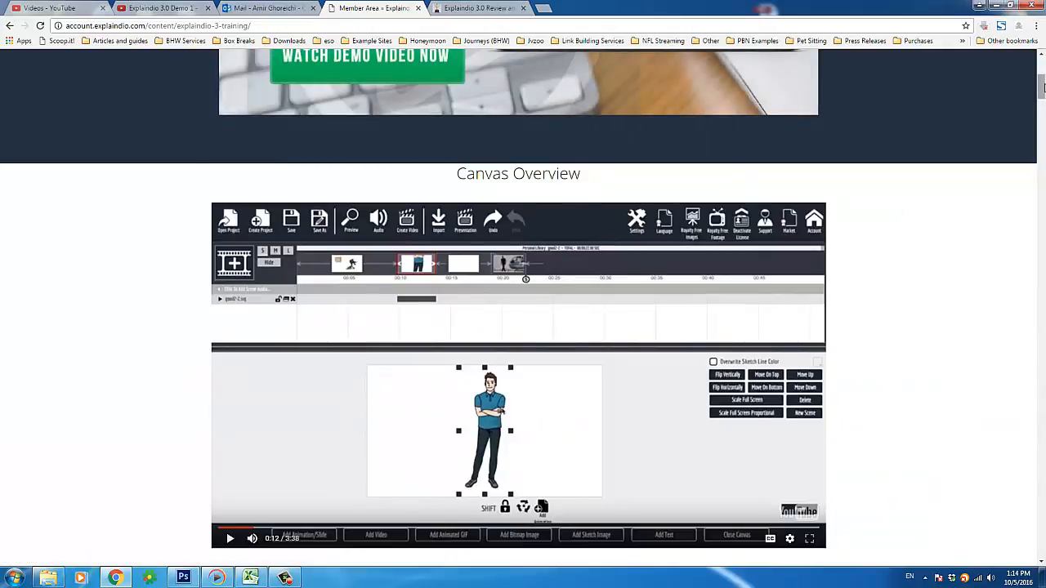
drag(1042, 89, 1032, 196)
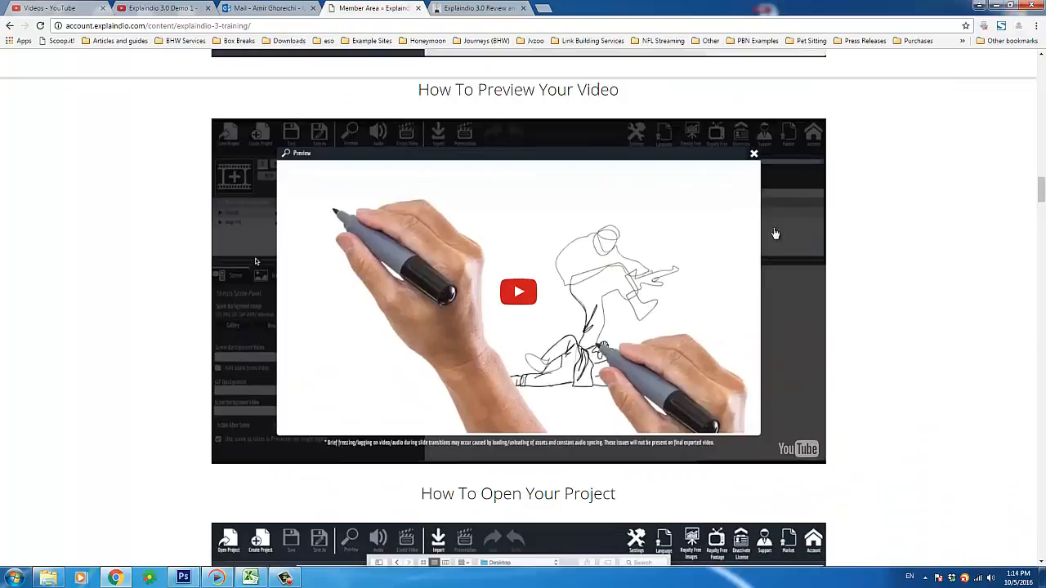
drag(1040, 190, 1043, 102)
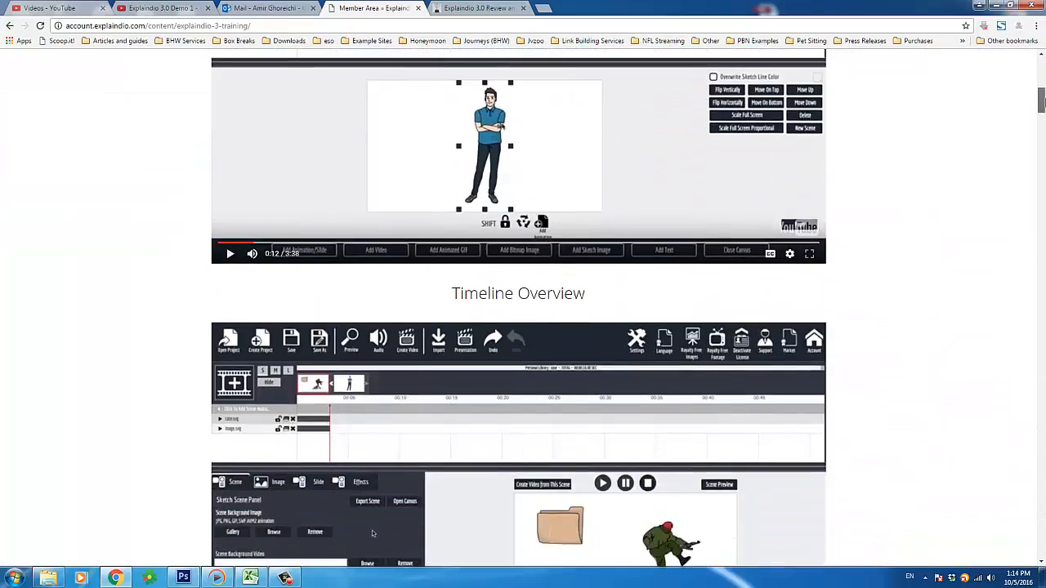
Look through the remaining training videos, from Scene Editor Overview down to How To Access Support
scroll(759, 145, down, 7)
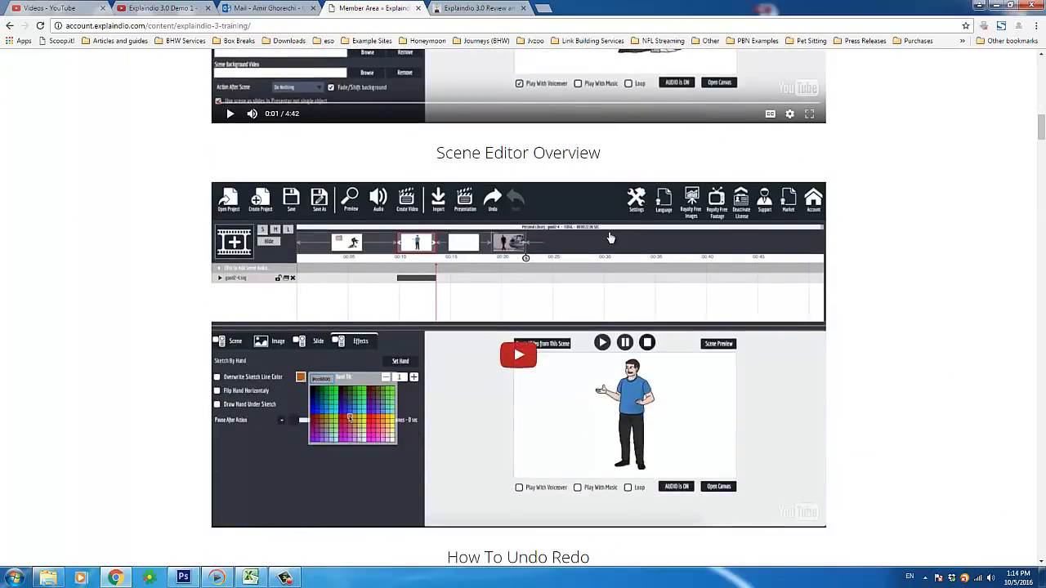
scroll(609, 238, down, 3)
scroll(609, 238, down, 2)
scroll(611, 239, up, 1)
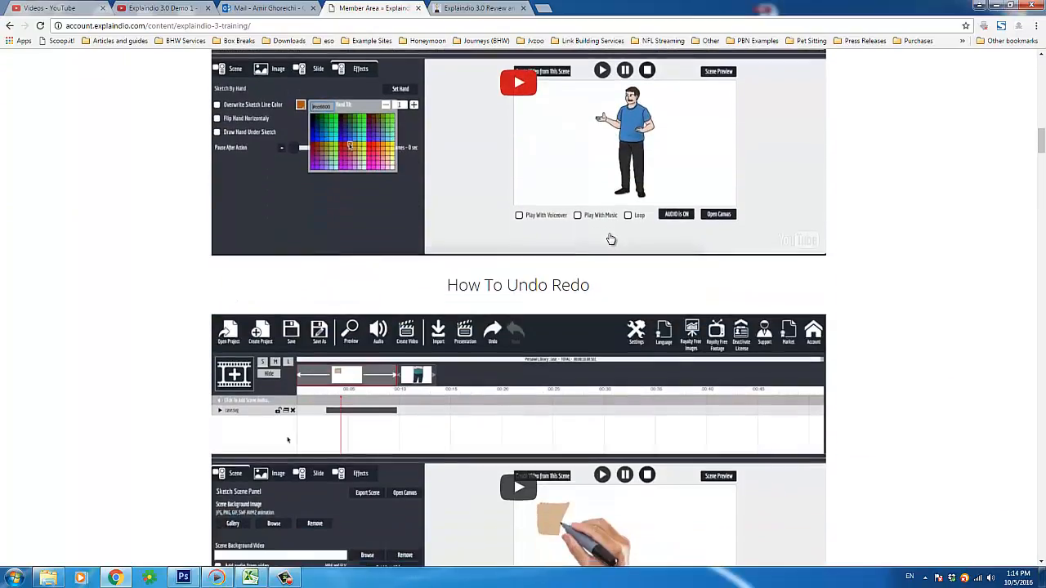
scroll(609, 238, down, 3)
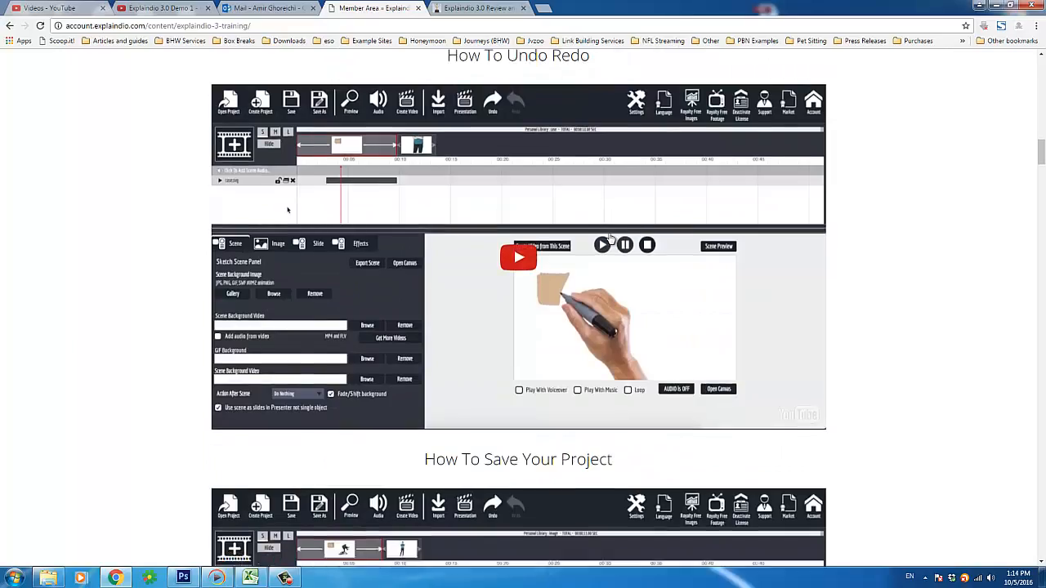
scroll(609, 238, down, 18)
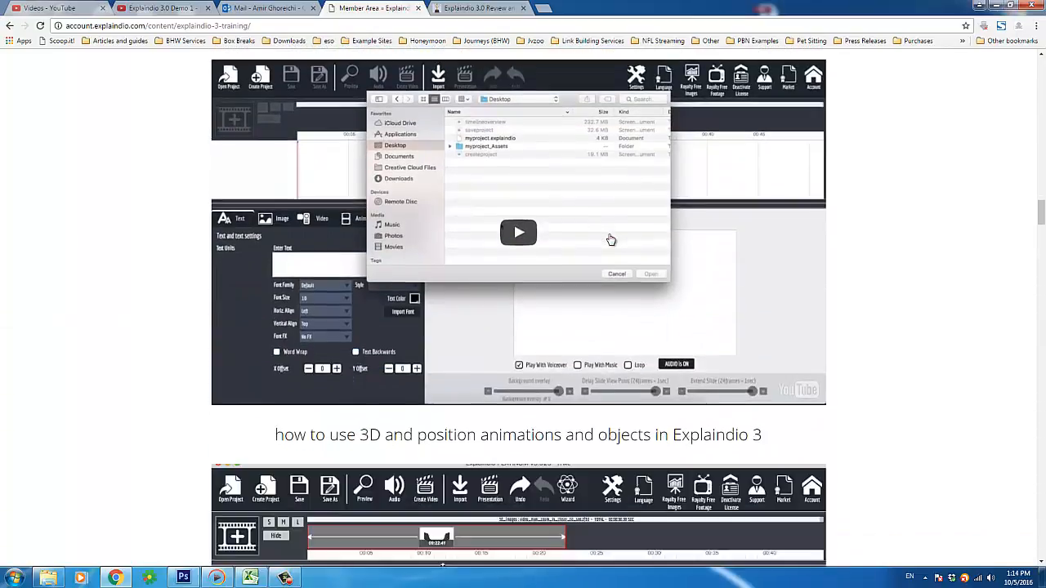
scroll(611, 239, down, 8)
scroll(611, 239, down, 12)
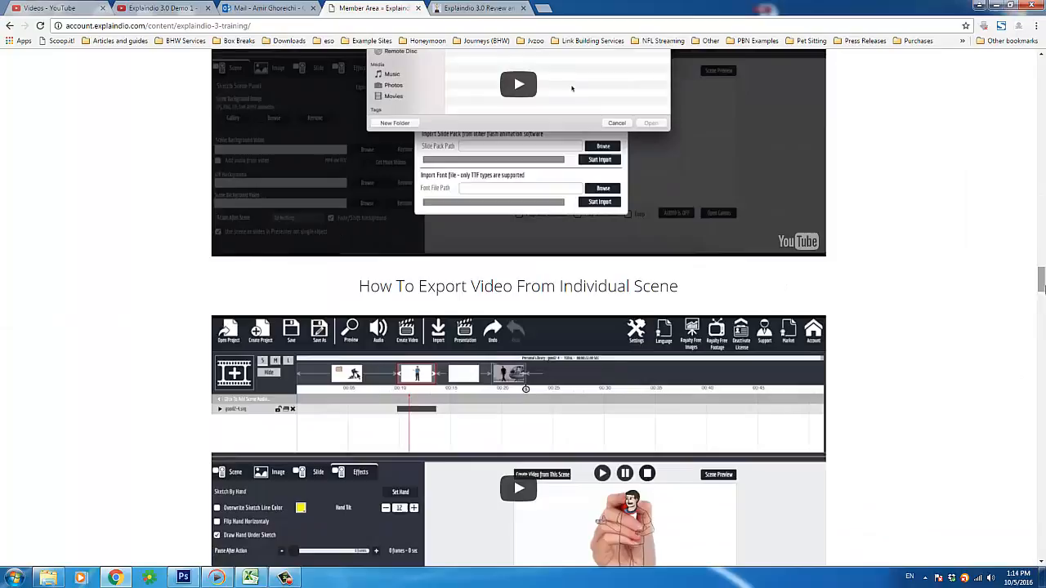
drag(1043, 288, 1041, 481)
scroll(686, 345, down, 7)
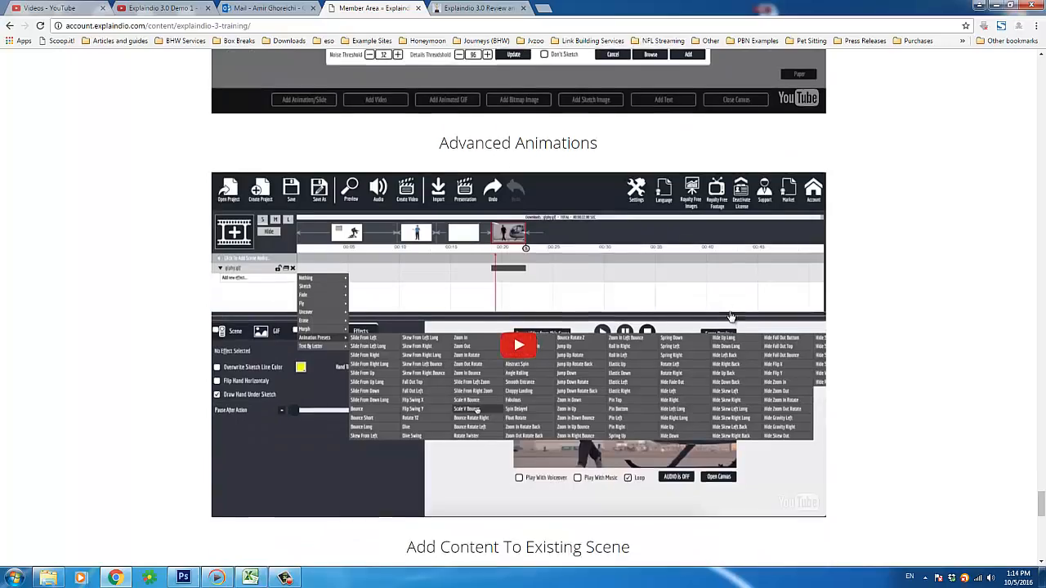
scroll(724, 312, down, 5)
scroll(672, 320, down, 5)
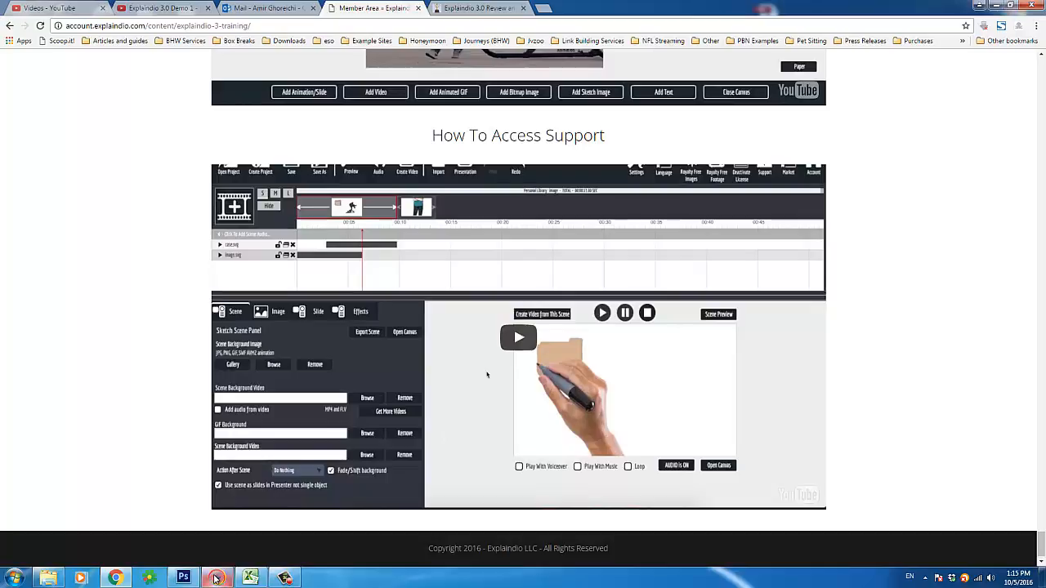
Switch to Explaindio PRO to view the blank canvas of the test1 project, and return to the training page in Chrome
mouse_move(214, 577)
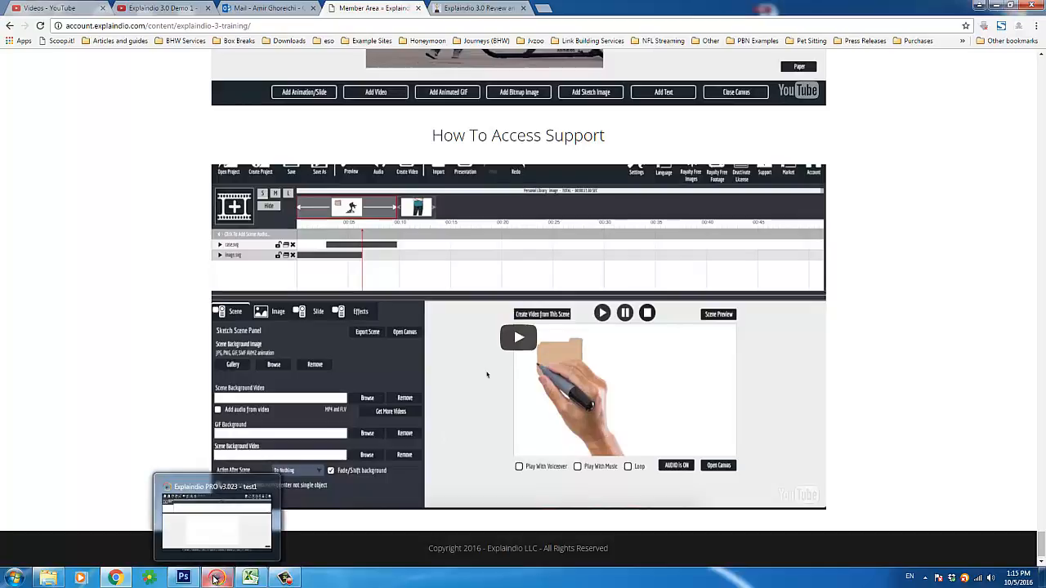
click(214, 578)
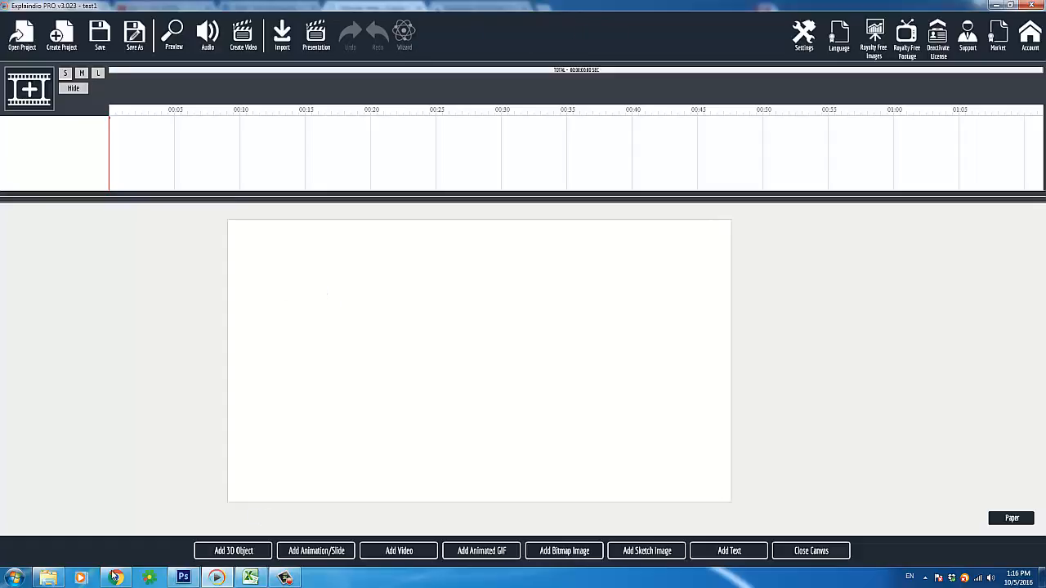
mouse_move(114, 579)
click(119, 578)
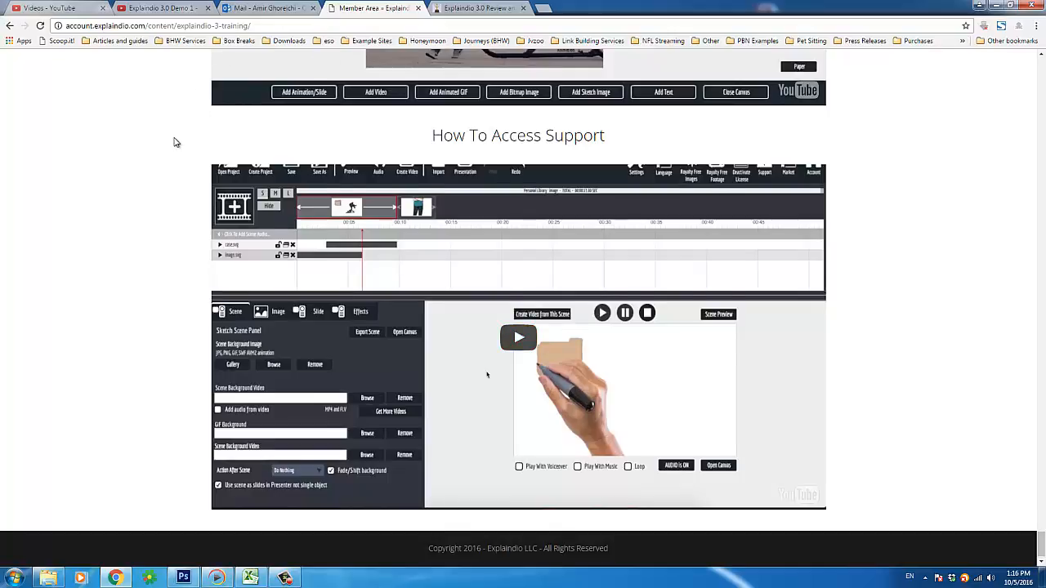
scroll(217, 166, up, 1)
scroll(237, 359, down, 1)
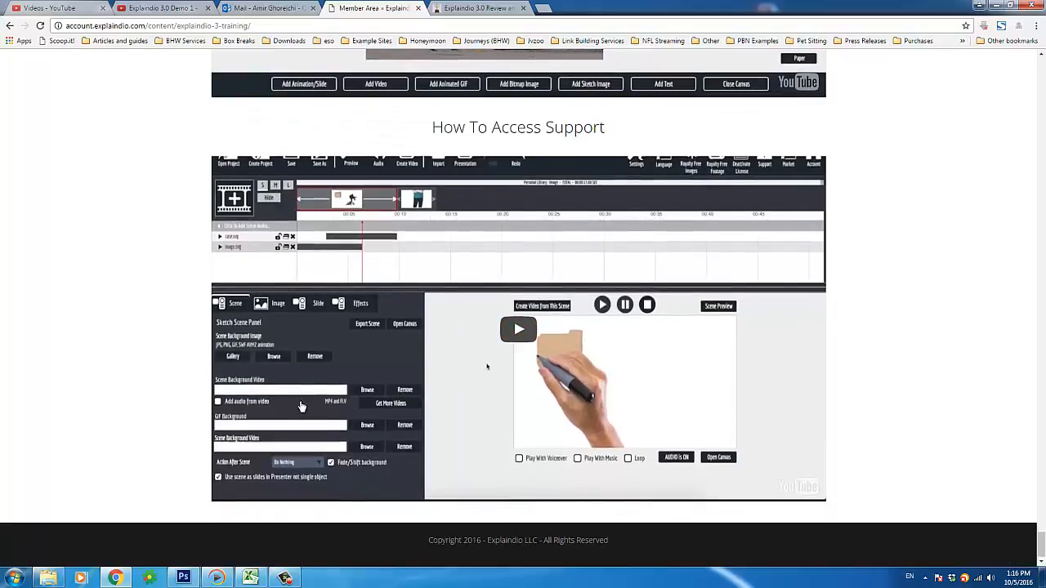
click(286, 578)
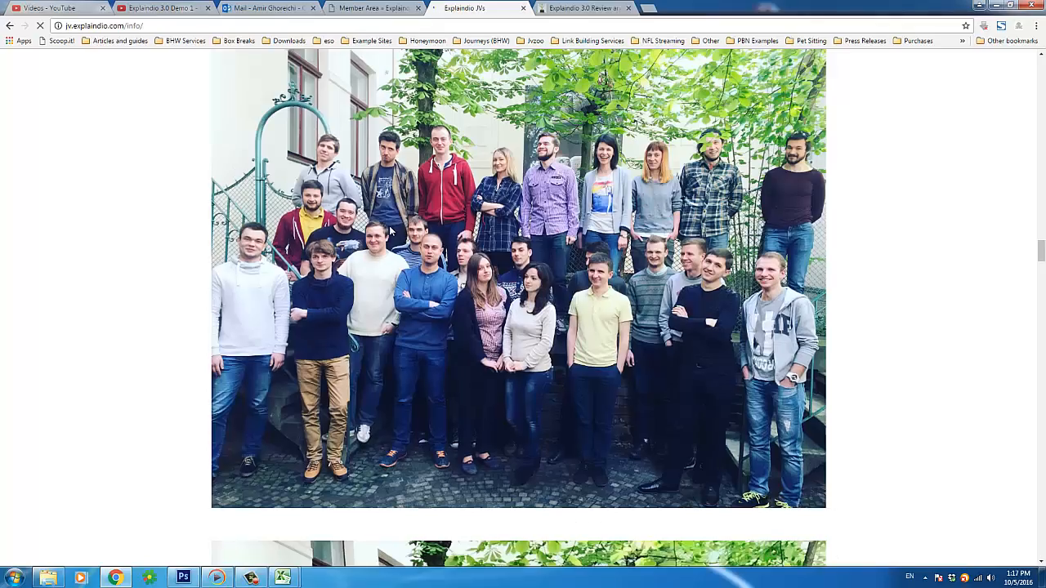
Examine the Meet our TEAM text and both team photos on the Explaindio JVs page
scroll(392, 232, up, 2)
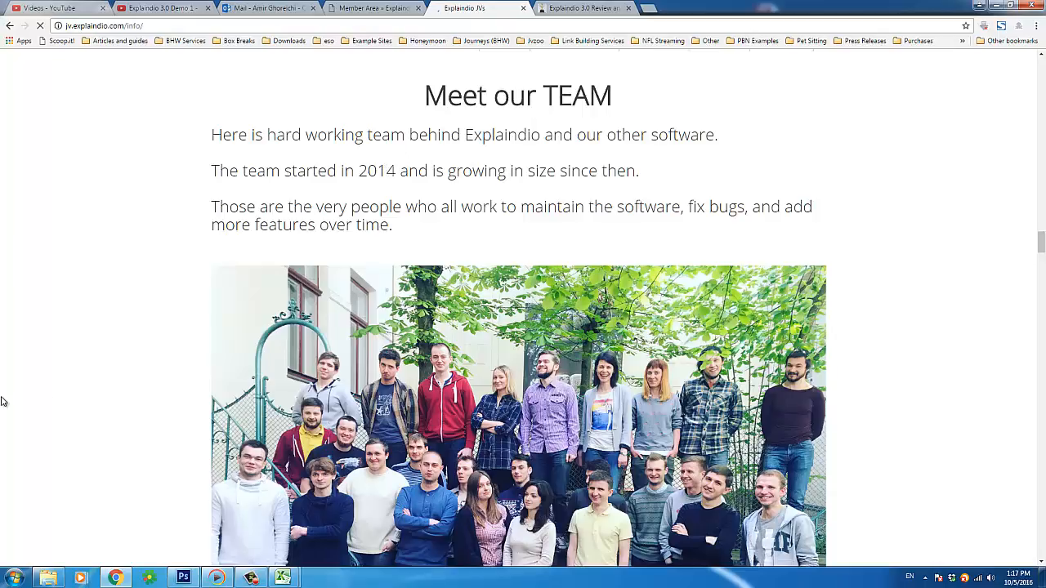
scroll(107, 429, down, 3)
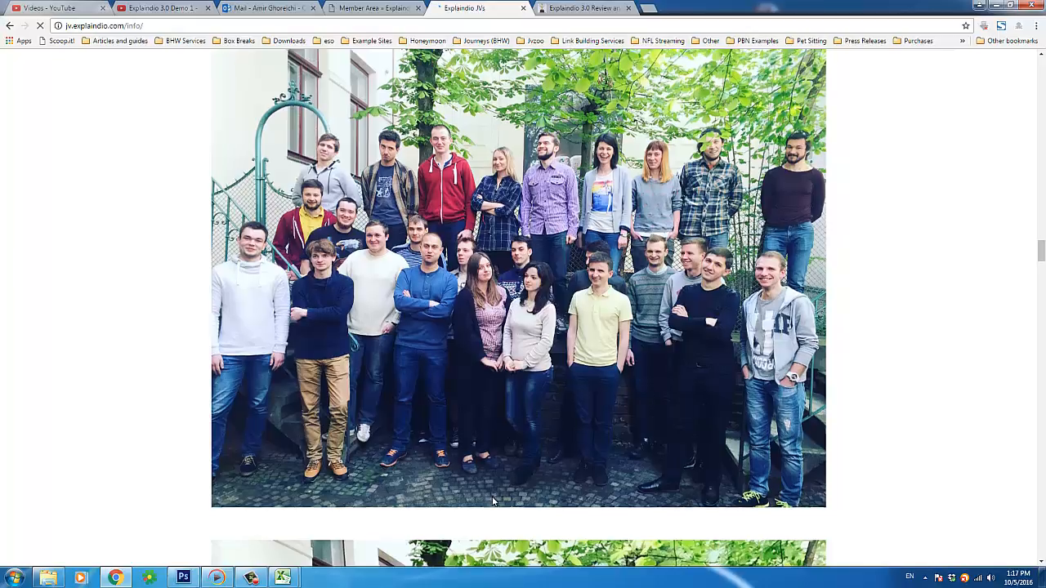
scroll(393, 400, down, 7)
scroll(392, 401, down, 4)
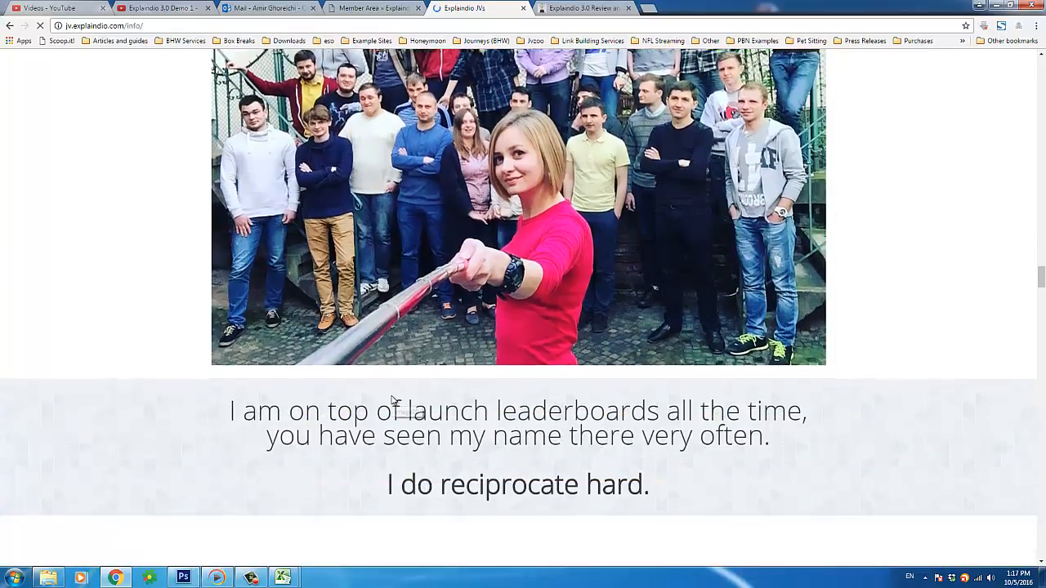
scroll(393, 400, up, 4)
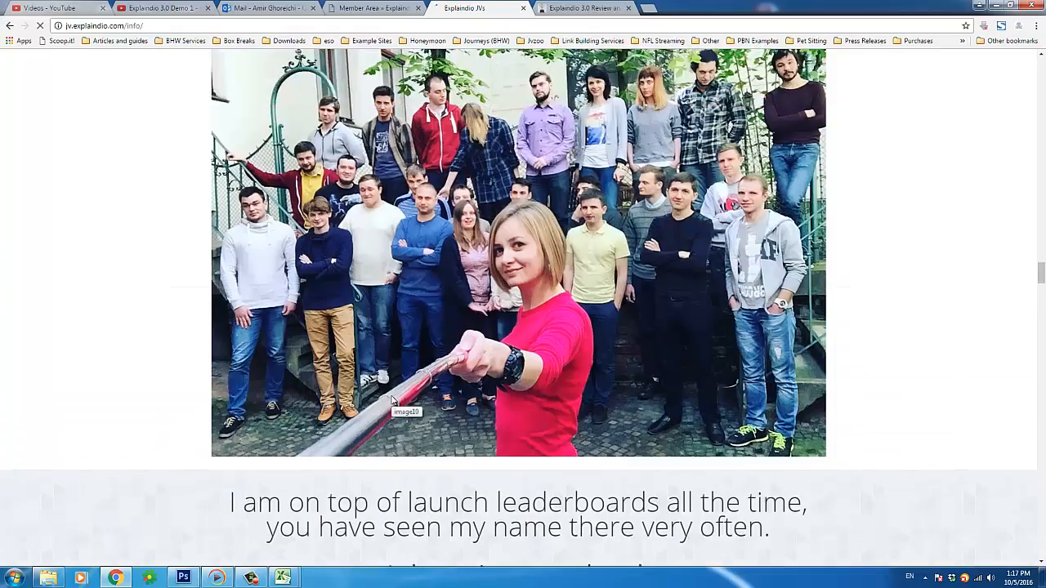
scroll(393, 400, down, 5)
scroll(392, 455, up, 1)
scroll(392, 454, up, 12)
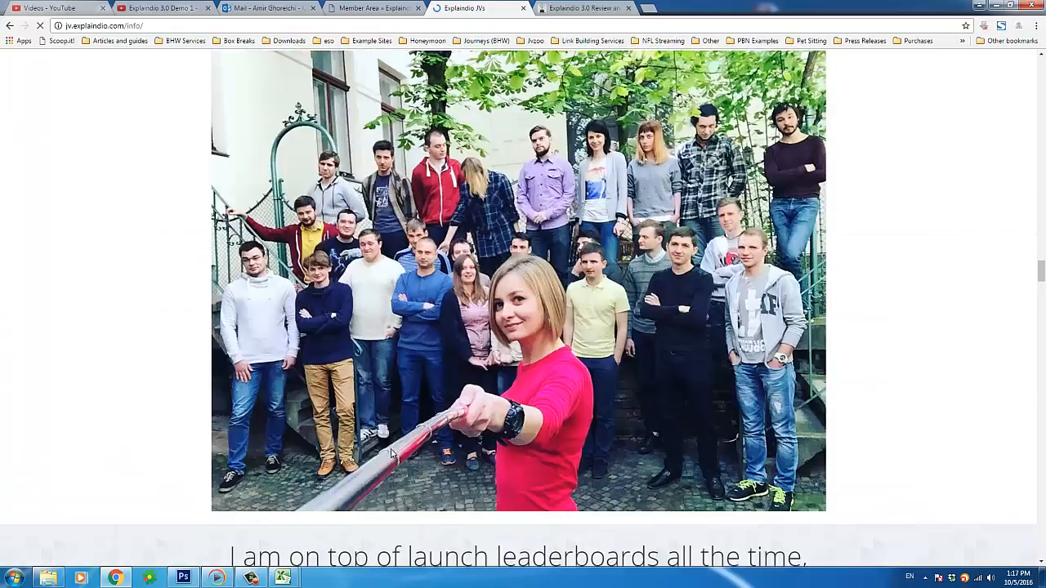
Highlight the pixabay integration feature and the heading about compilation videos submitted by Explaindio users, ending with "Explaindio users" selected
scroll(393, 455, up, 20)
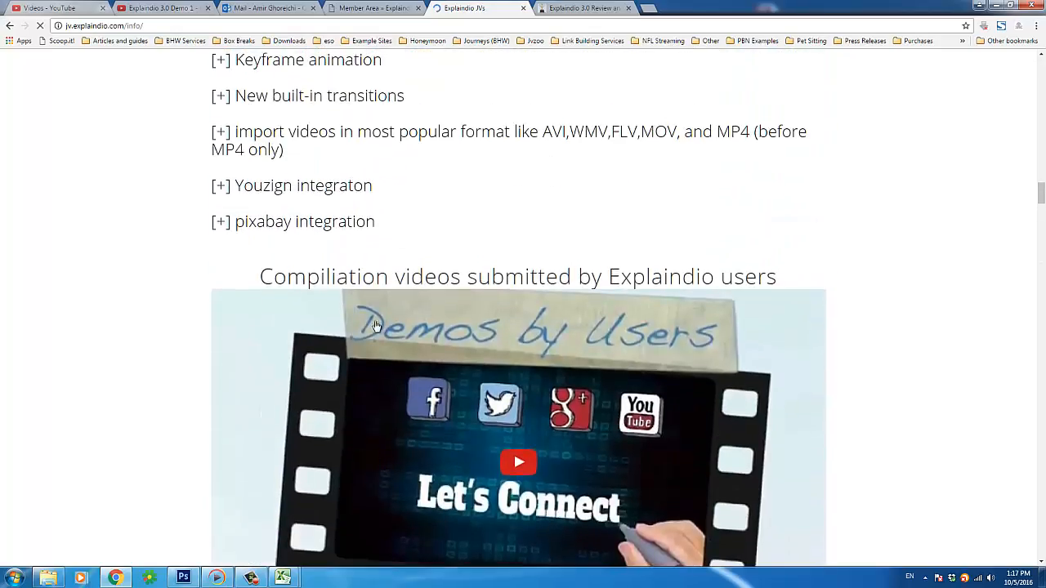
triple_click(367, 278)
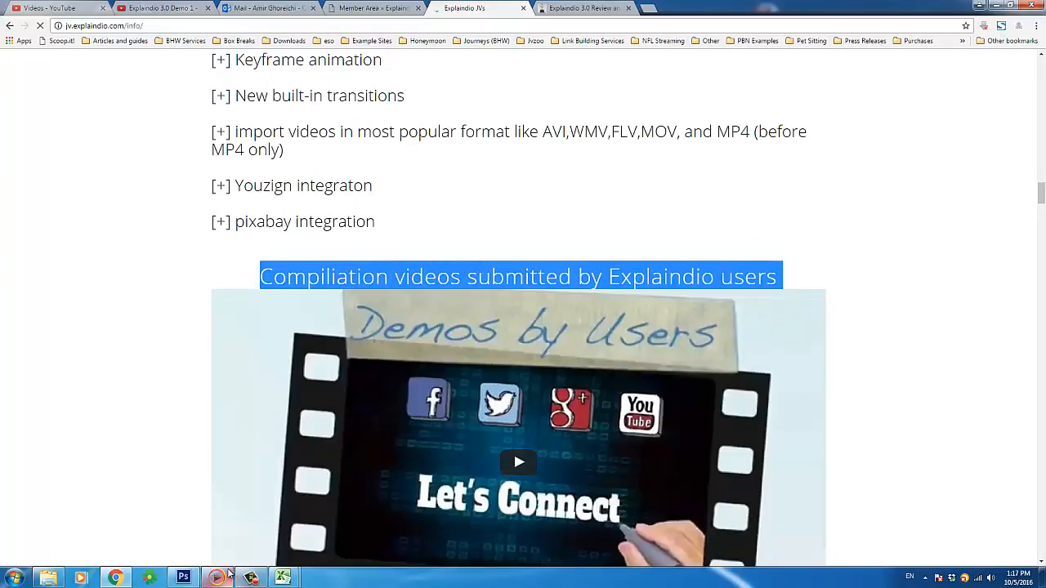
triple_click(319, 224)
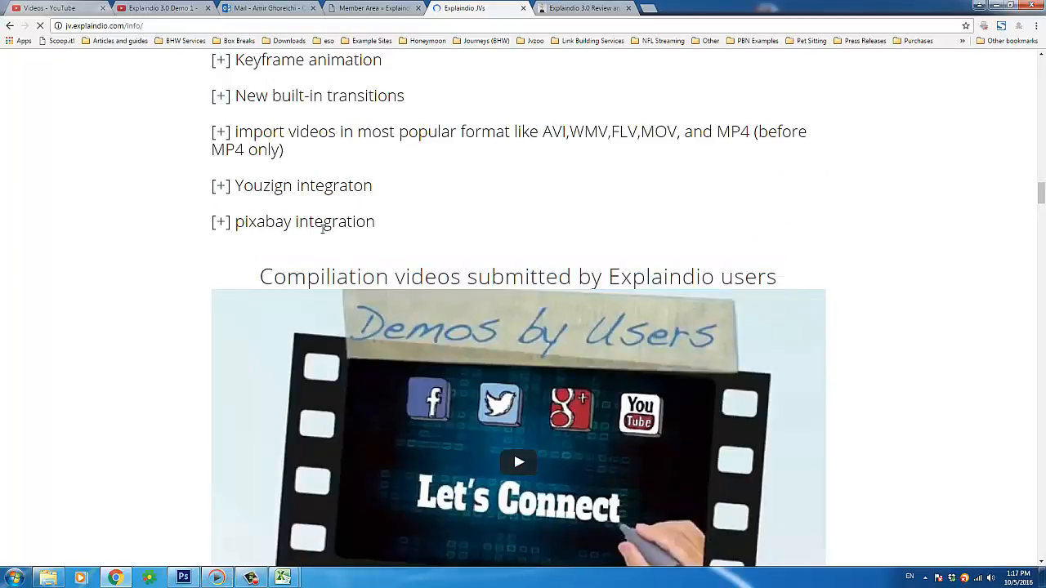
click(317, 260)
triple_click(276, 220)
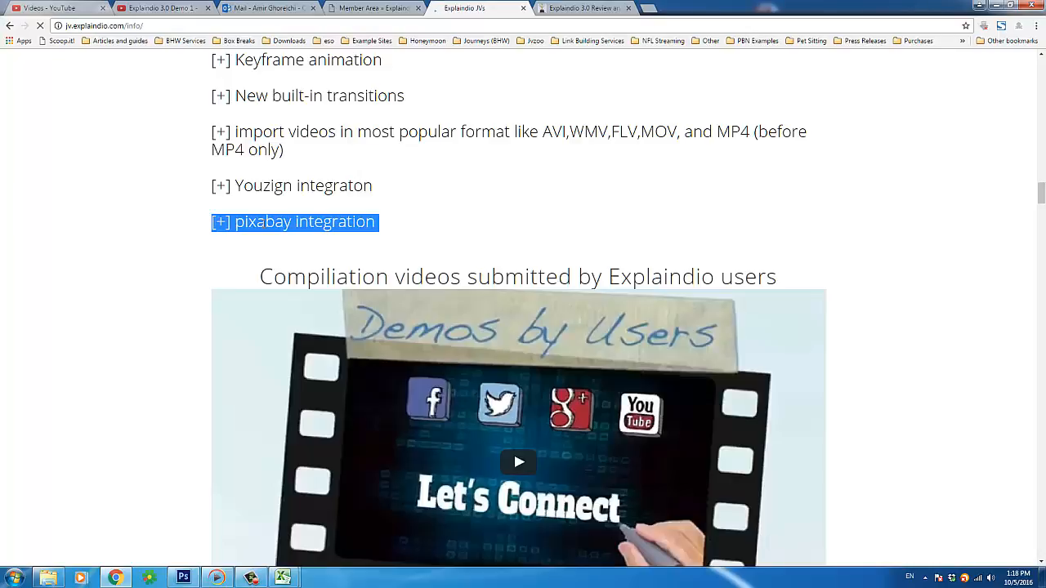
triple_click(342, 276)
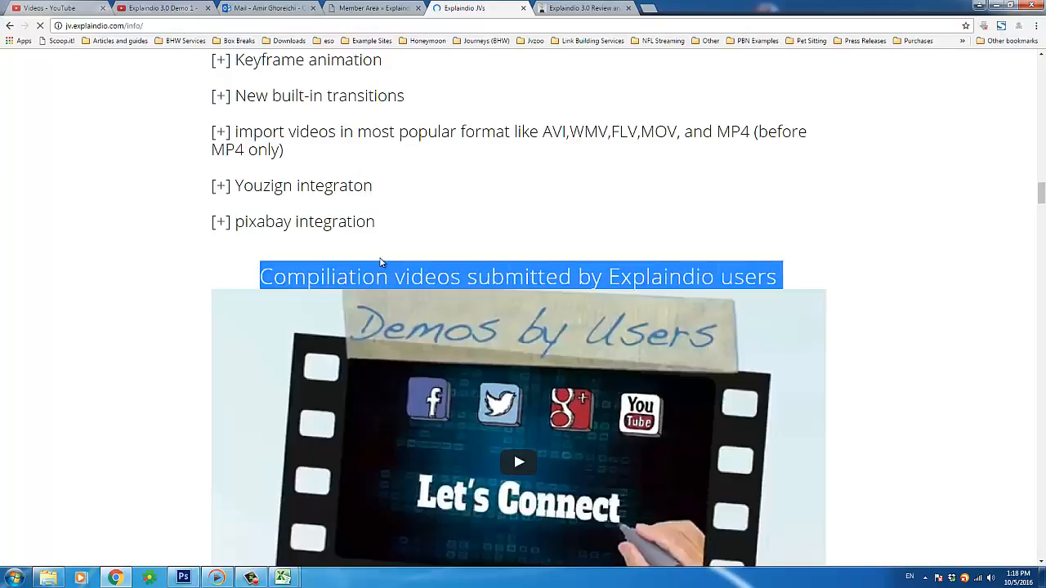
scroll(385, 262, down, 2)
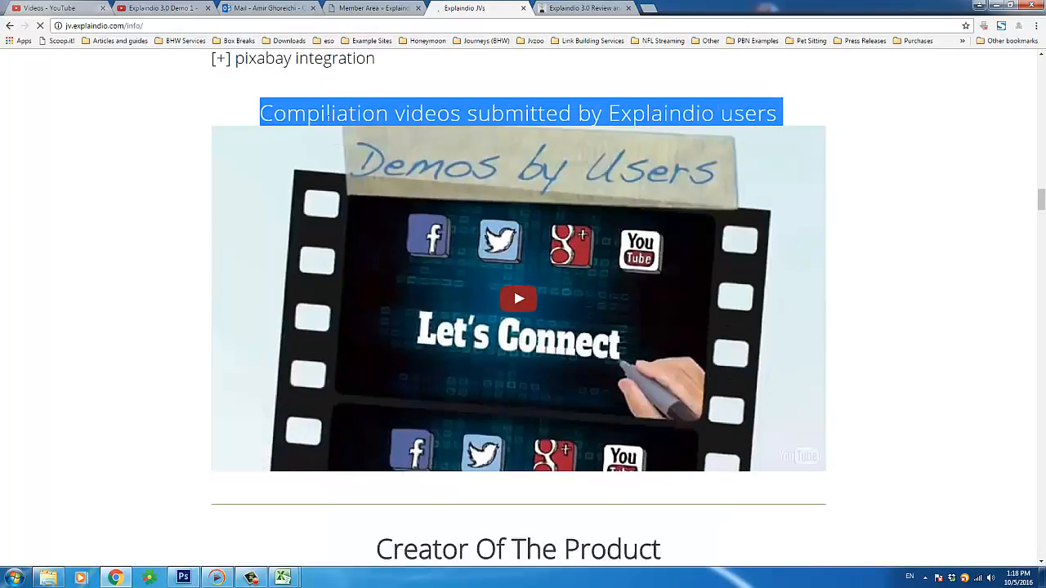
click(209, 111)
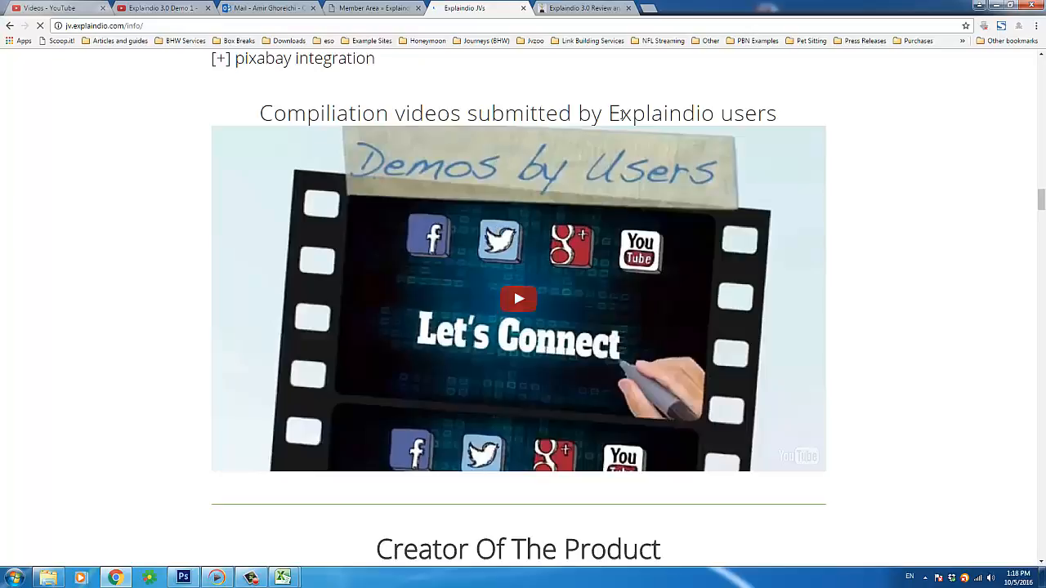
drag(609, 115, 750, 114)
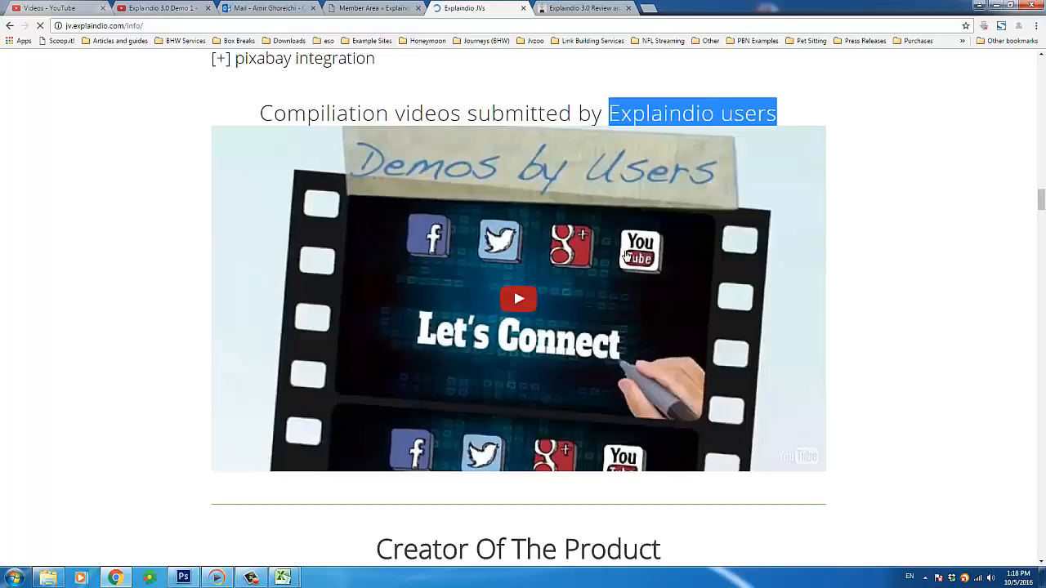
Look past the product creator's sales figures to the team photos under Meet our TEAM
scroll(605, 163, down, 5)
scroll(604, 163, down, 11)
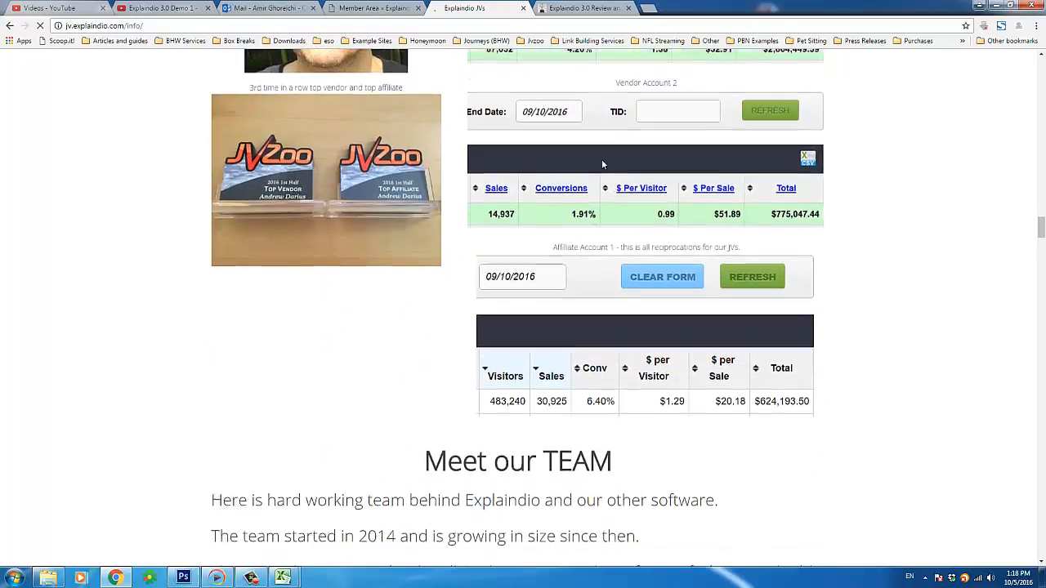
scroll(574, 189, down, 2)
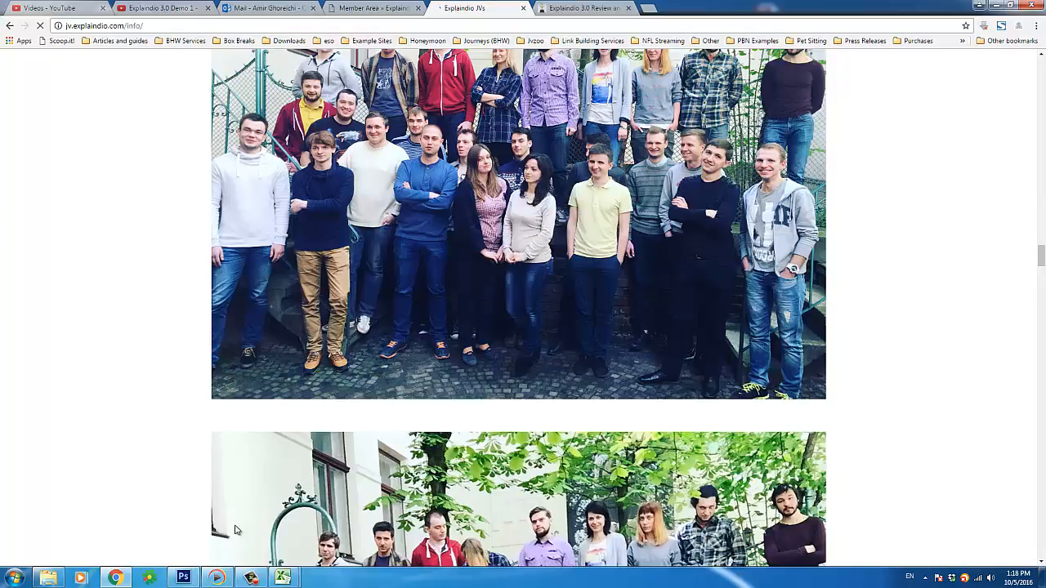
Switch to Explaindio PRO and create a new project named test2 without saving the active project
click(216, 578)
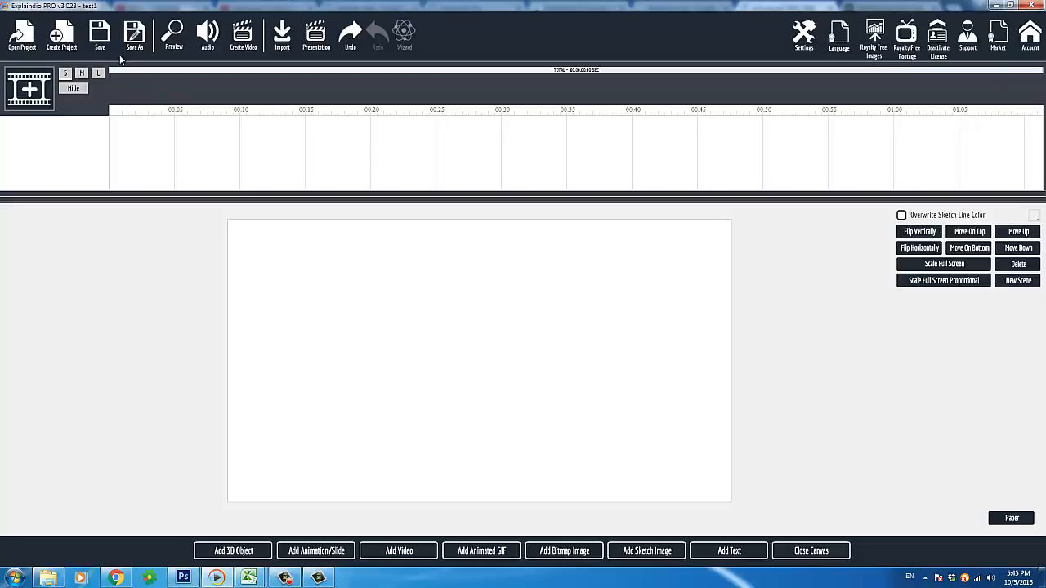
click(60, 43)
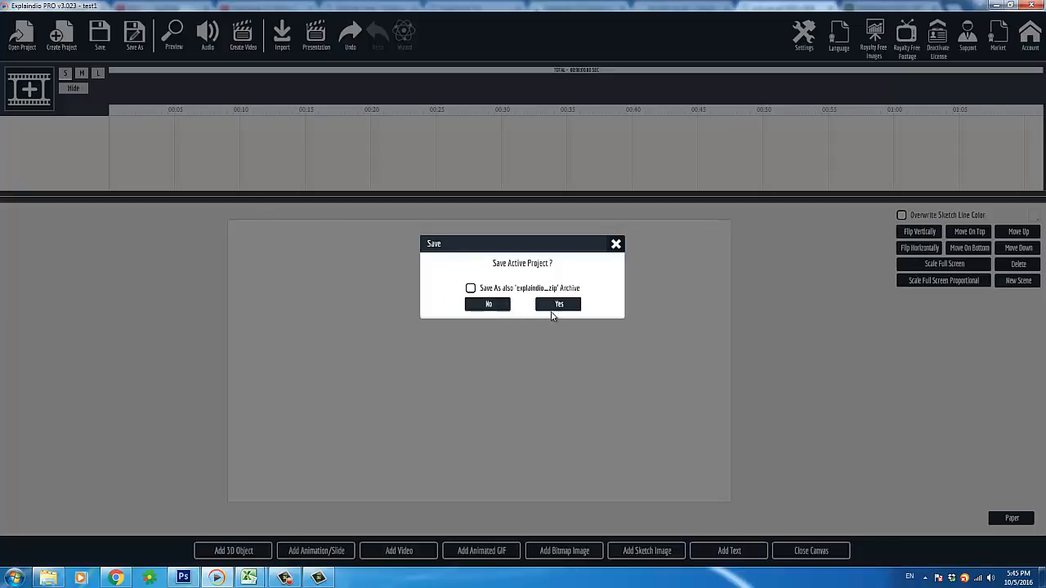
click(489, 304)
text(te)
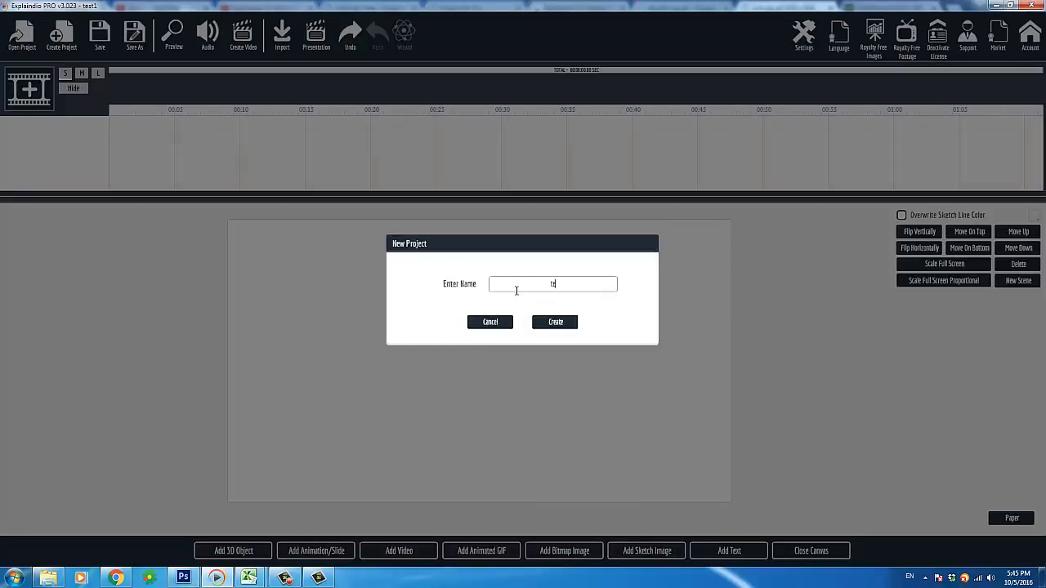
text(st2)
click(558, 326)
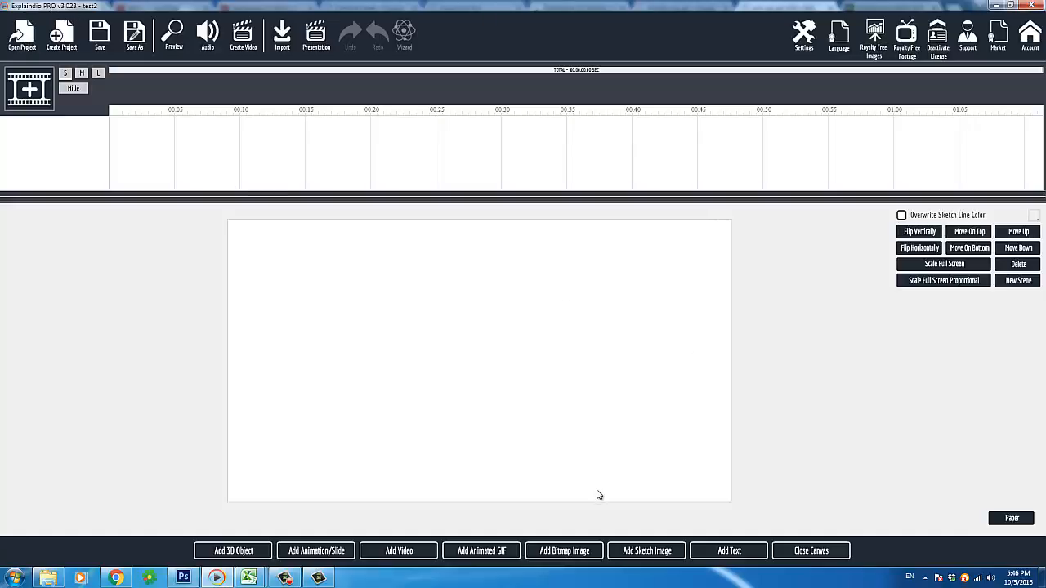
Close the empty canvas and create a new scene in the test2 project
click(799, 552)
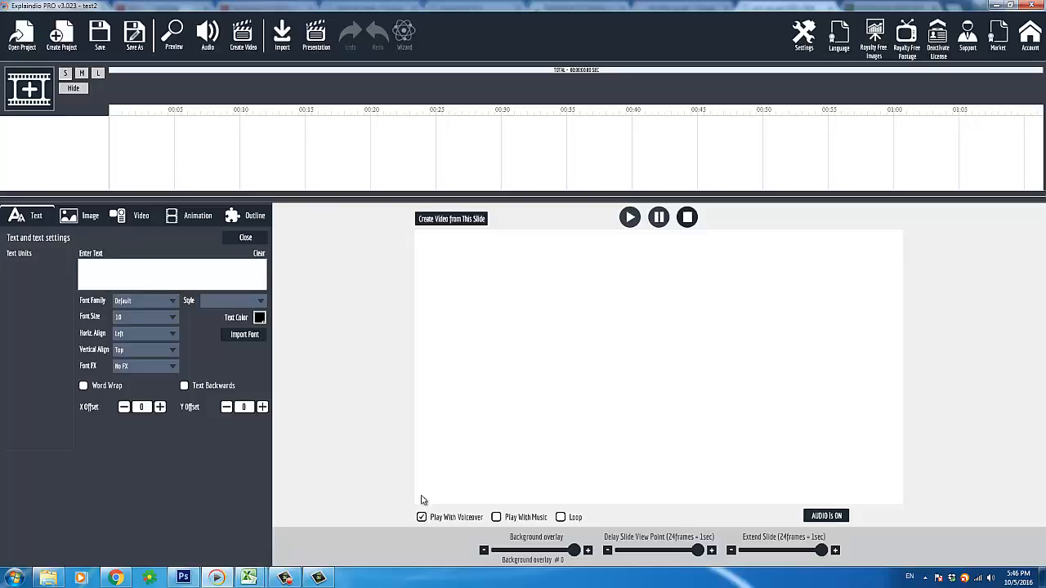
click(27, 87)
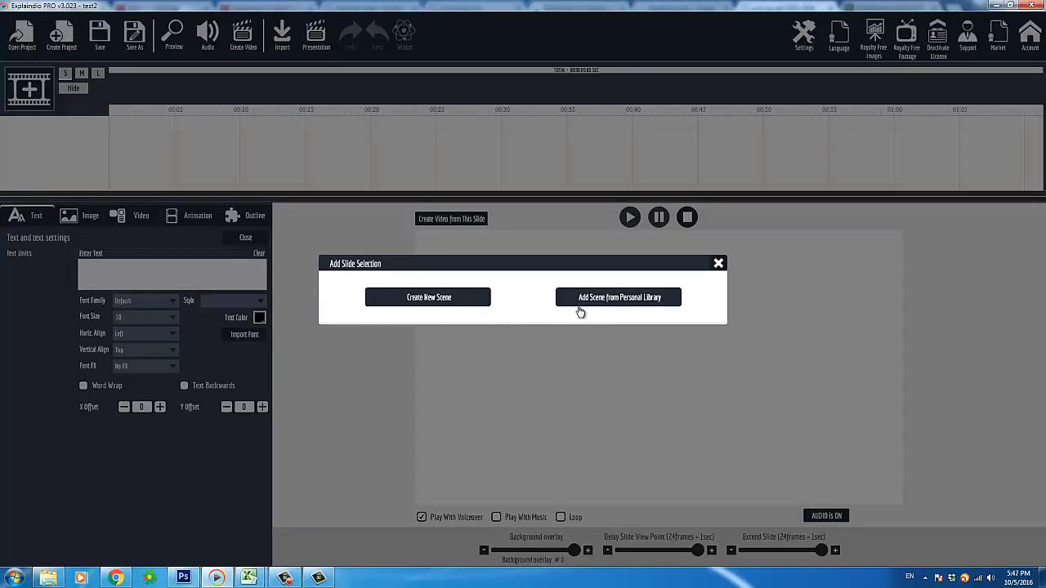
click(442, 300)
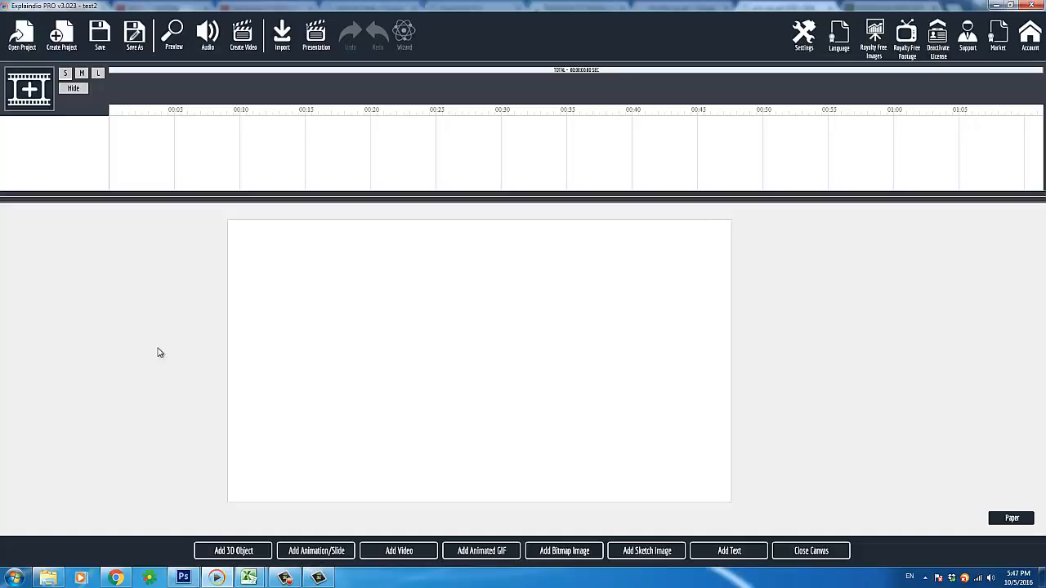
Open the Explaindio slide library and preview the Business Concepts slides from slide05.vfs onward
click(317, 552)
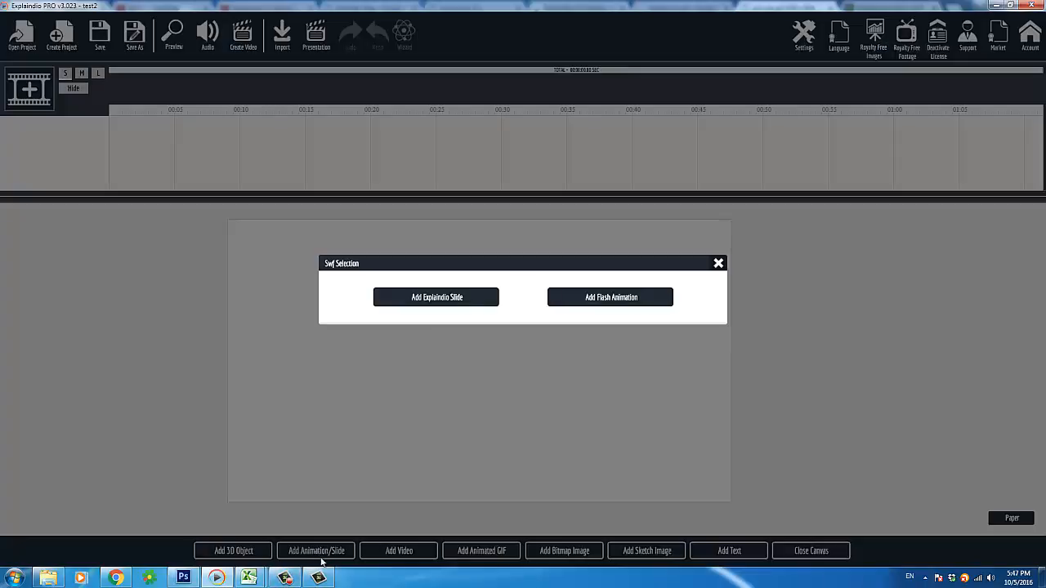
click(445, 304)
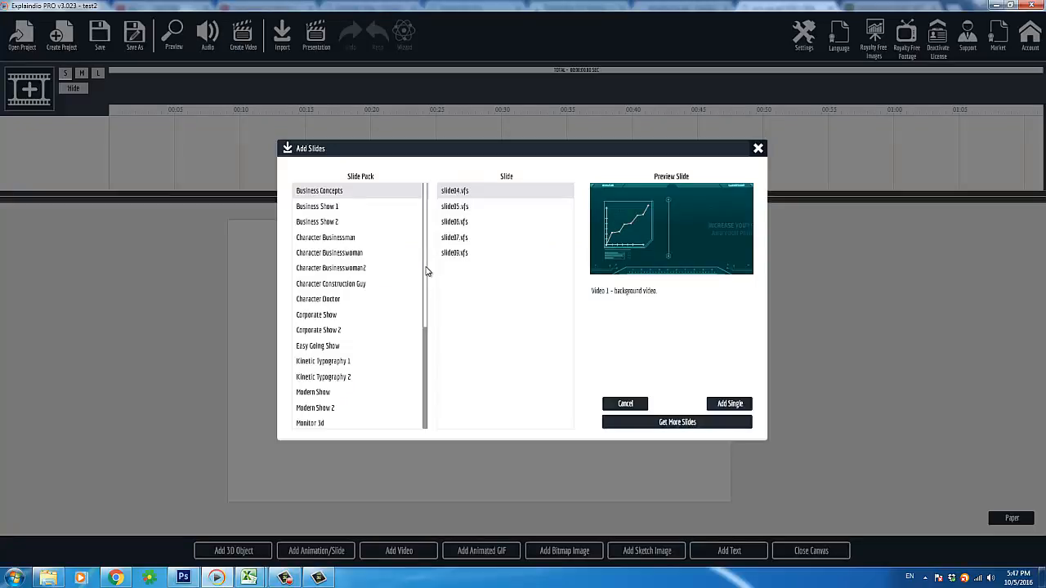
mouse_move(424, 212)
mouse_down()
mouse_move(432, 316)
mouse_move(423, 192)
mouse_up()
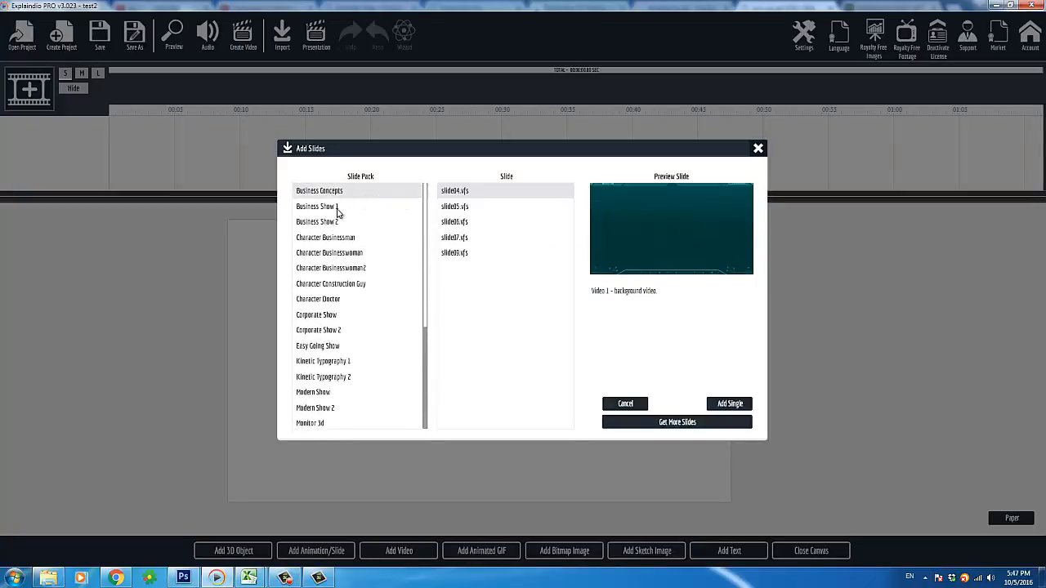
click(473, 209)
click(466, 222)
click(464, 239)
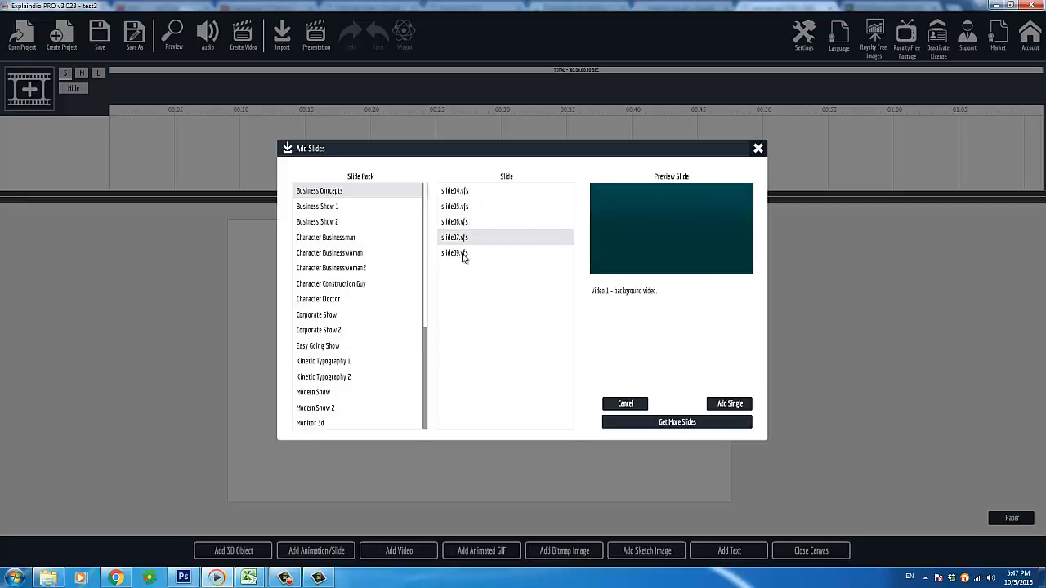
click(463, 253)
Preview the first five slides of the Character Businesswoman2 pack
click(334, 271)
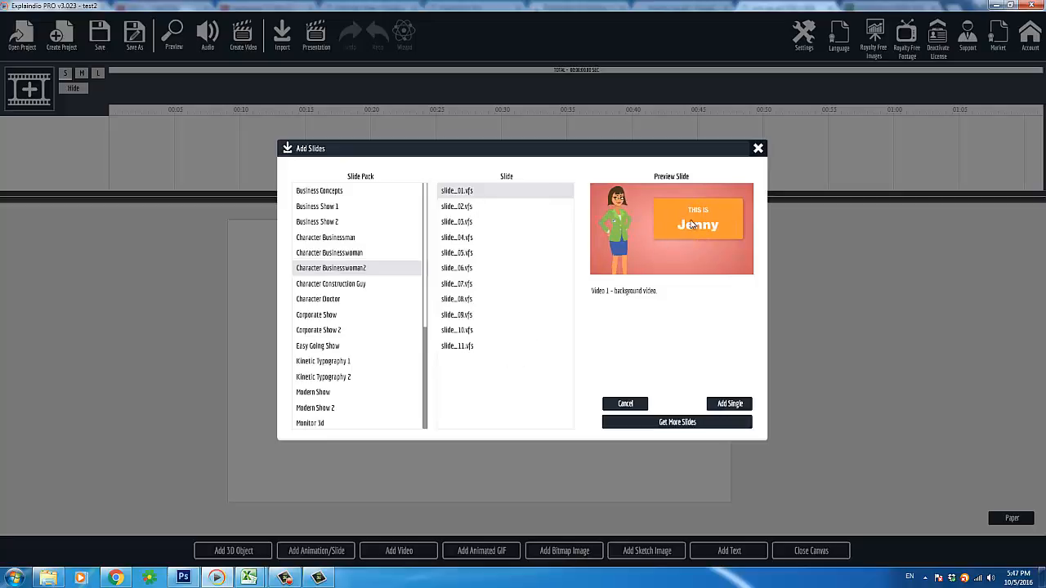
click(455, 205)
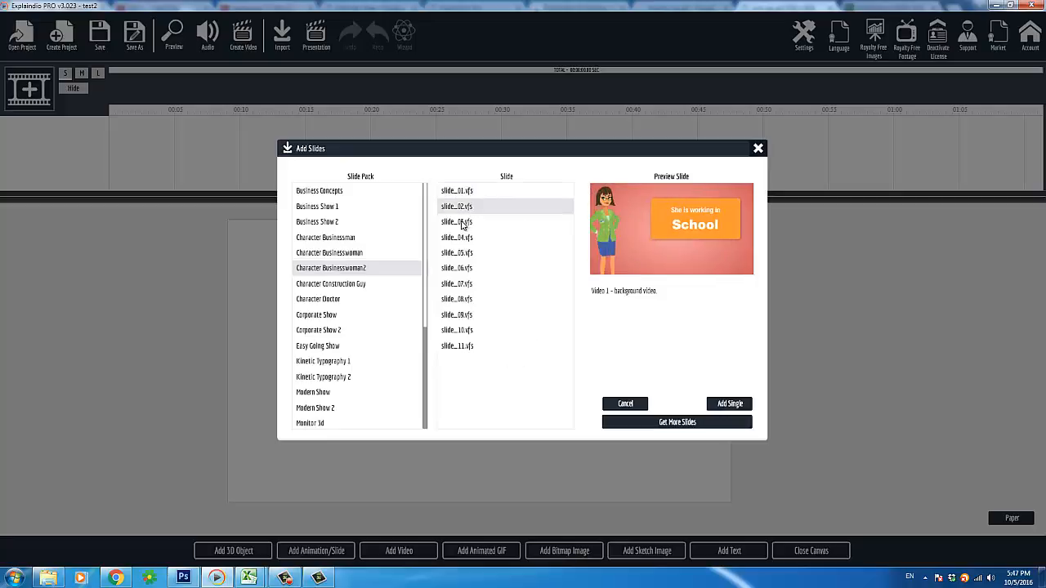
click(458, 222)
click(451, 239)
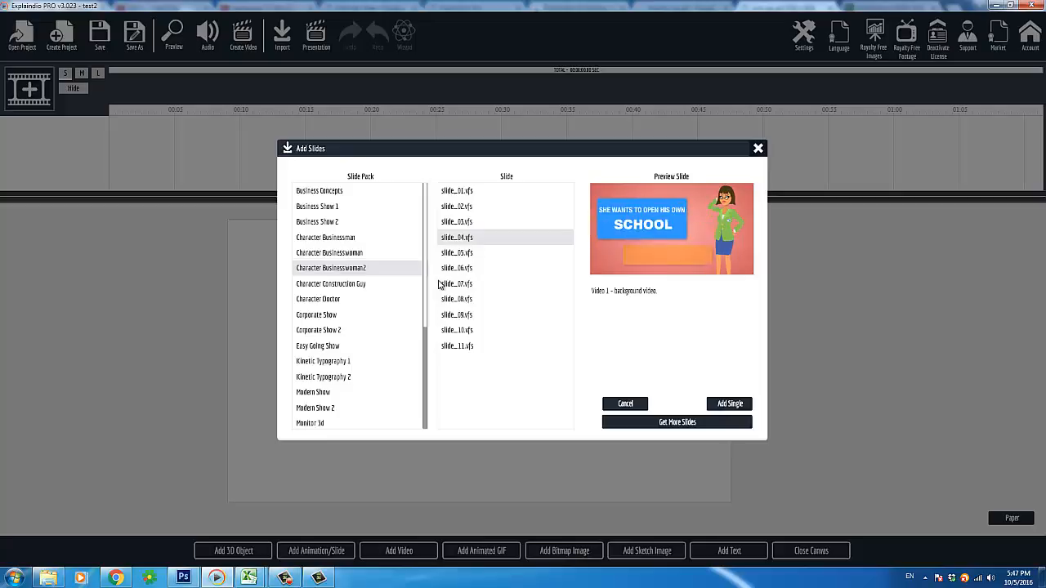
click(462, 255)
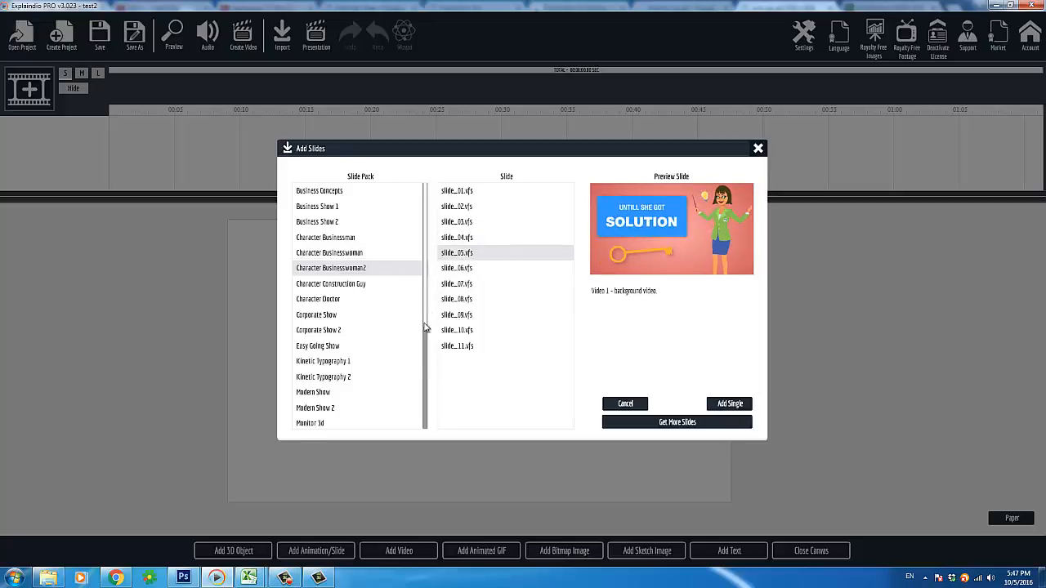
Browse the remaining slide packs, preview Photo Show 1 and Monitor 3d, and leave the library without adding a slide
drag(425, 329, 424, 419)
click(343, 275)
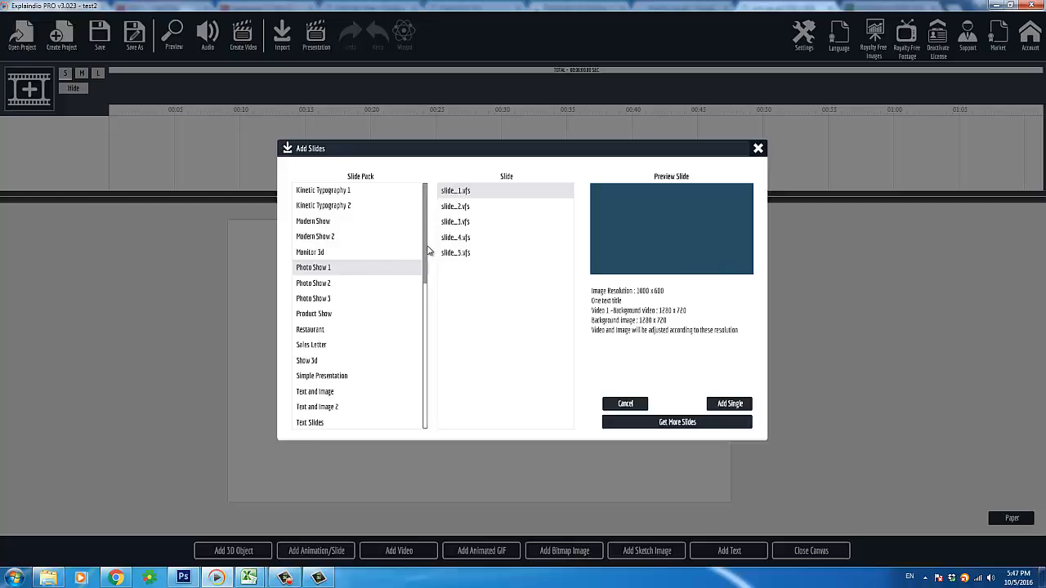
scroll(422, 264, up, 4)
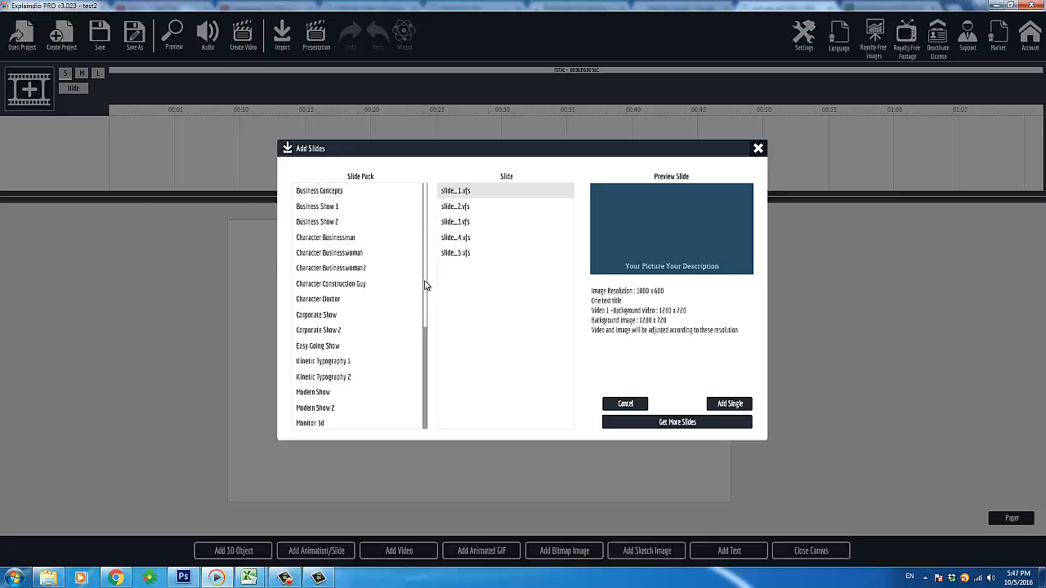
scroll(427, 286, down, 4)
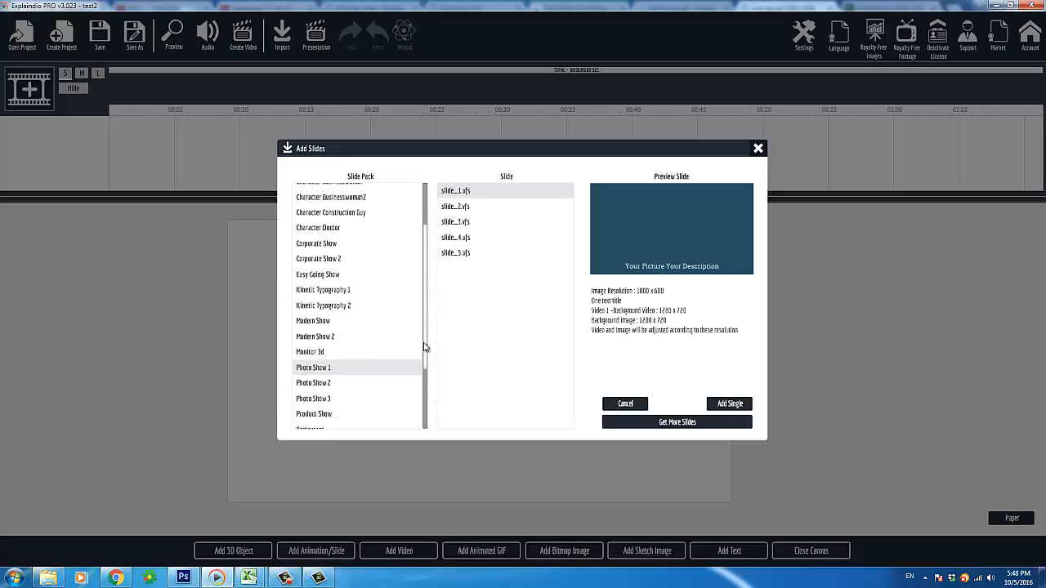
scroll(425, 222, up, 4)
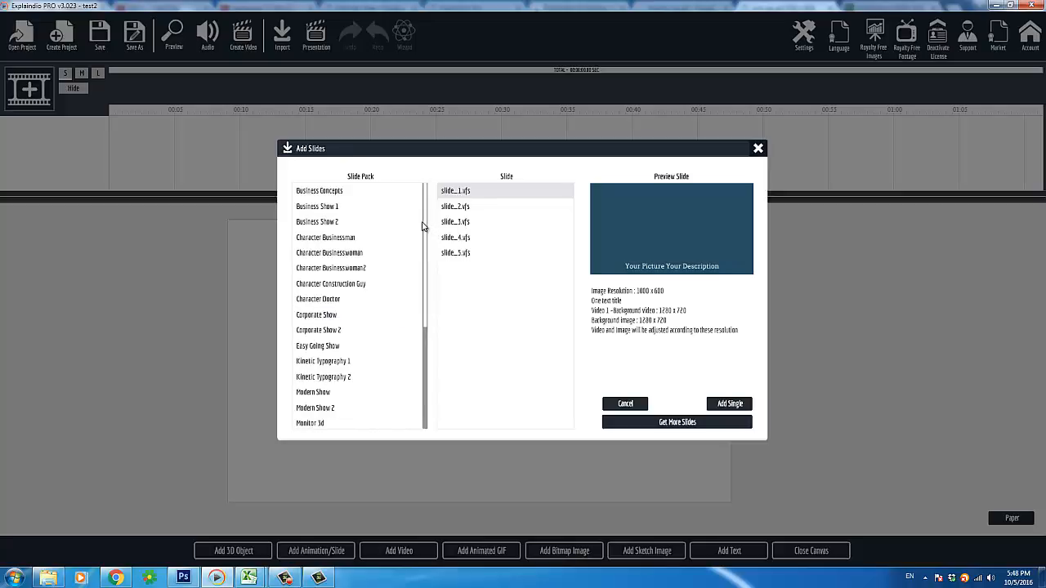
scroll(427, 237, down, 5)
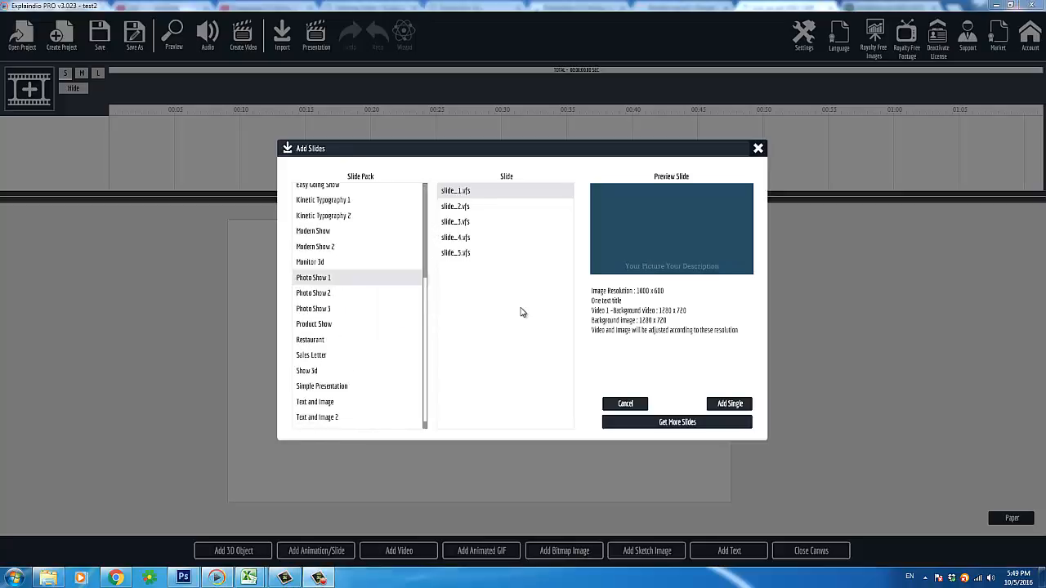
click(357, 262)
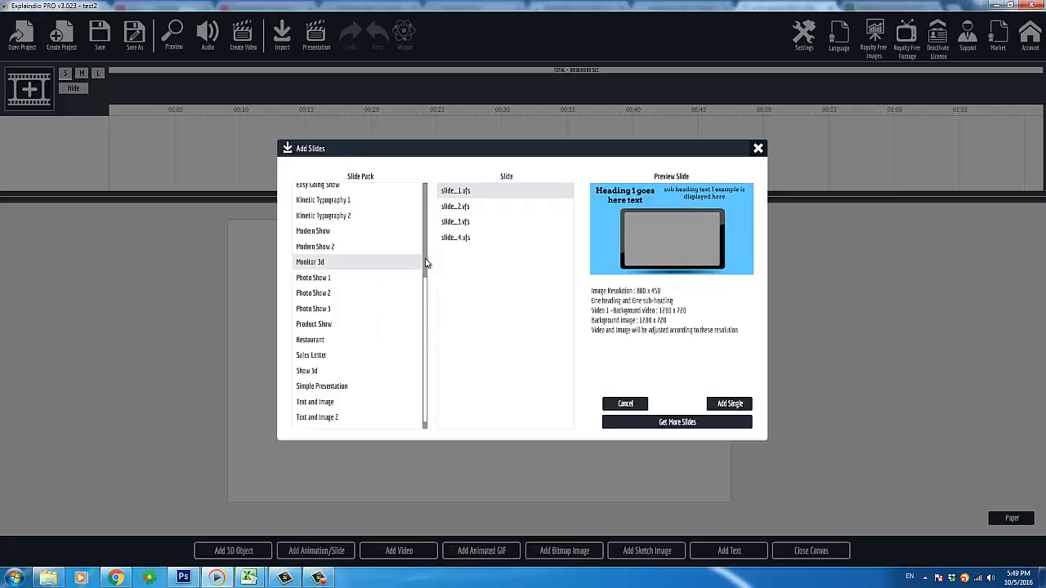
scroll(427, 269, up, 4)
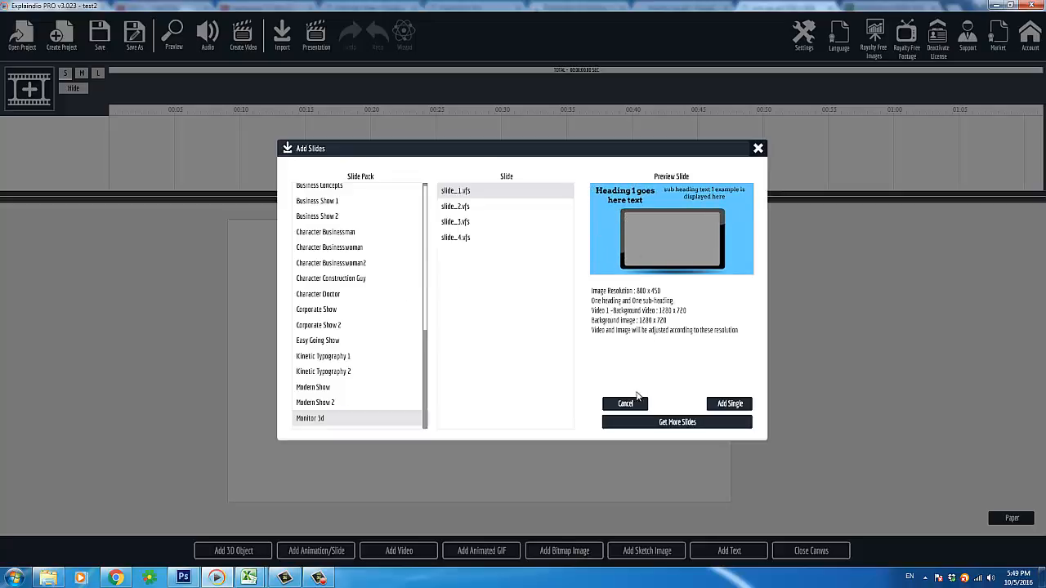
click(758, 148)
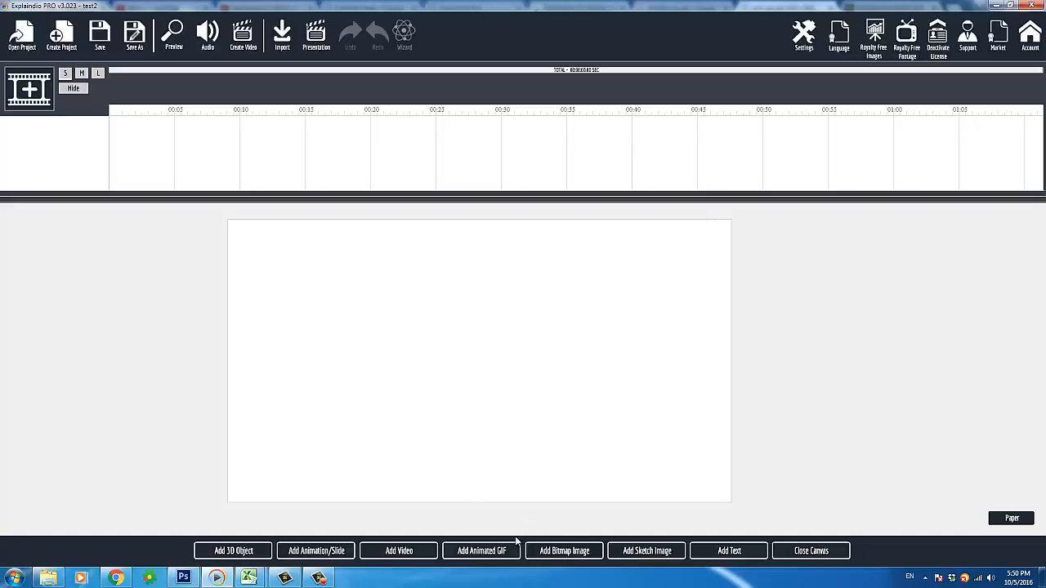
Load aw.gif from the Explaindio 3.0 folder as the animated GIF to import
click(475, 559)
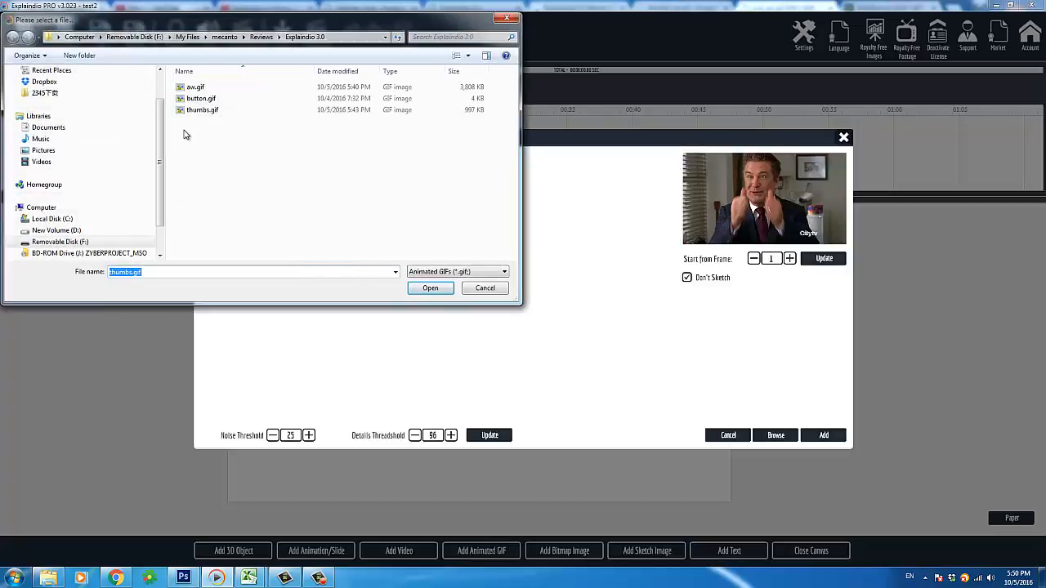
click(207, 111)
click(198, 89)
click(207, 111)
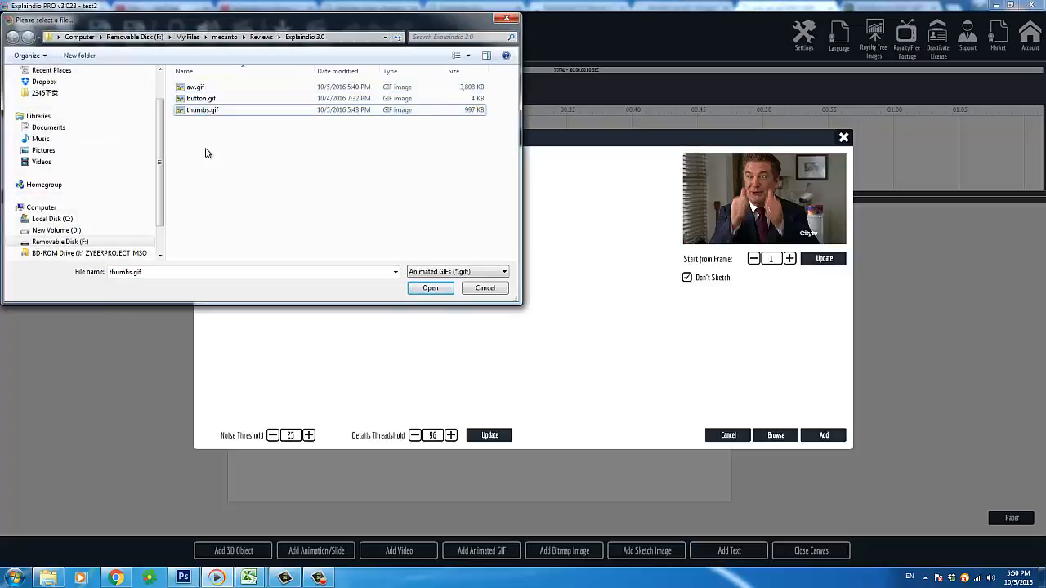
click(198, 88)
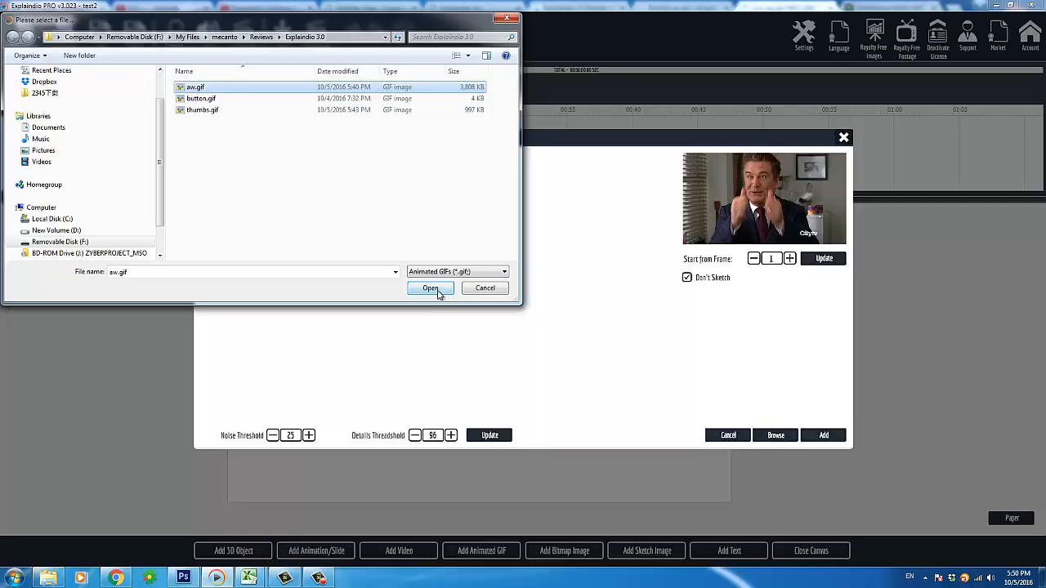
drag(257, 23, 381, 81)
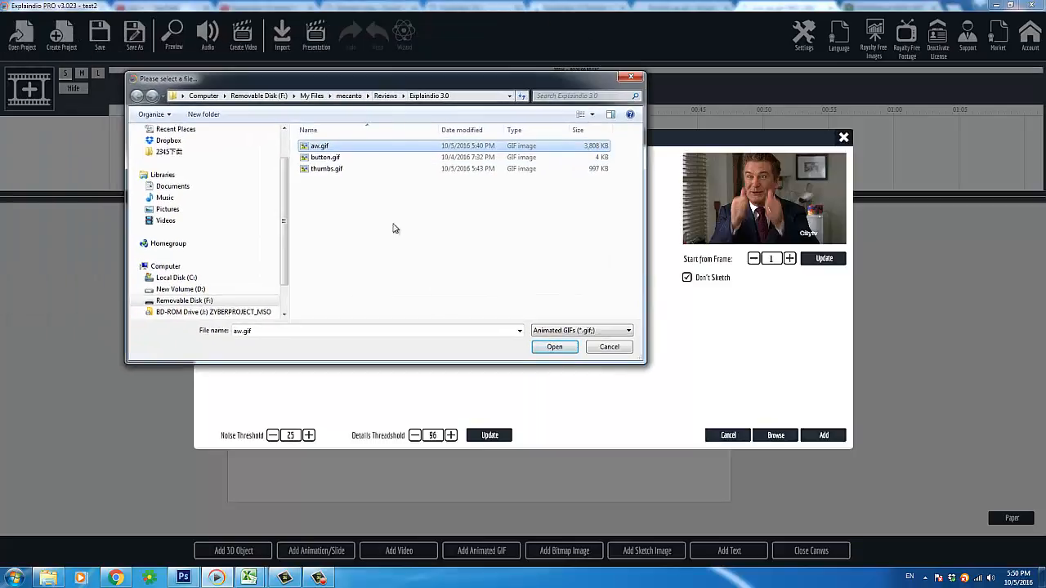
click(555, 347)
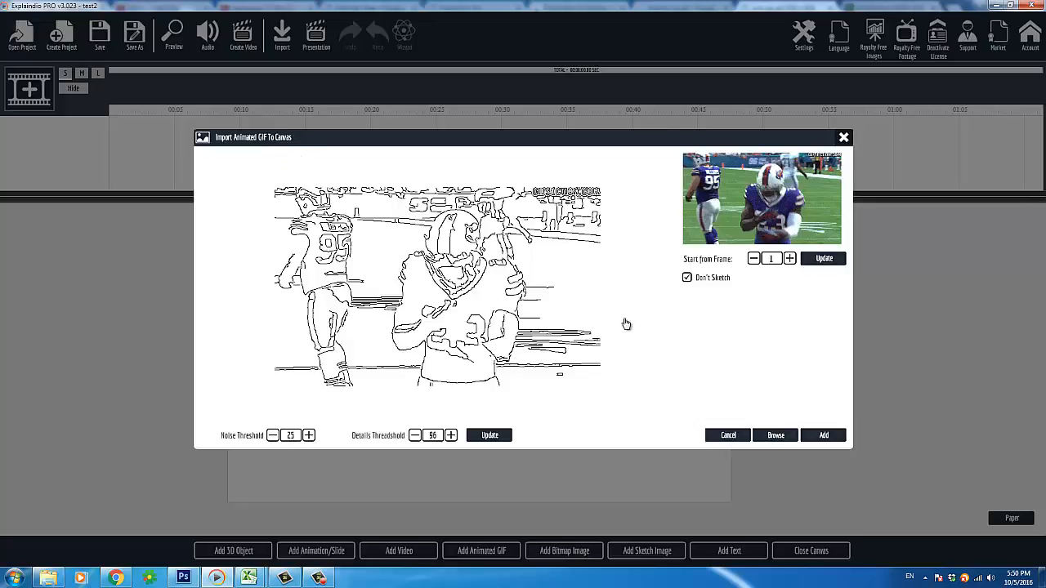
Enable sketching for the GIF, update its outline with a noise threshold of 15, and add it to the canvas
click(688, 278)
click(309, 436)
click(309, 436)
click(309, 436)
click(495, 435)
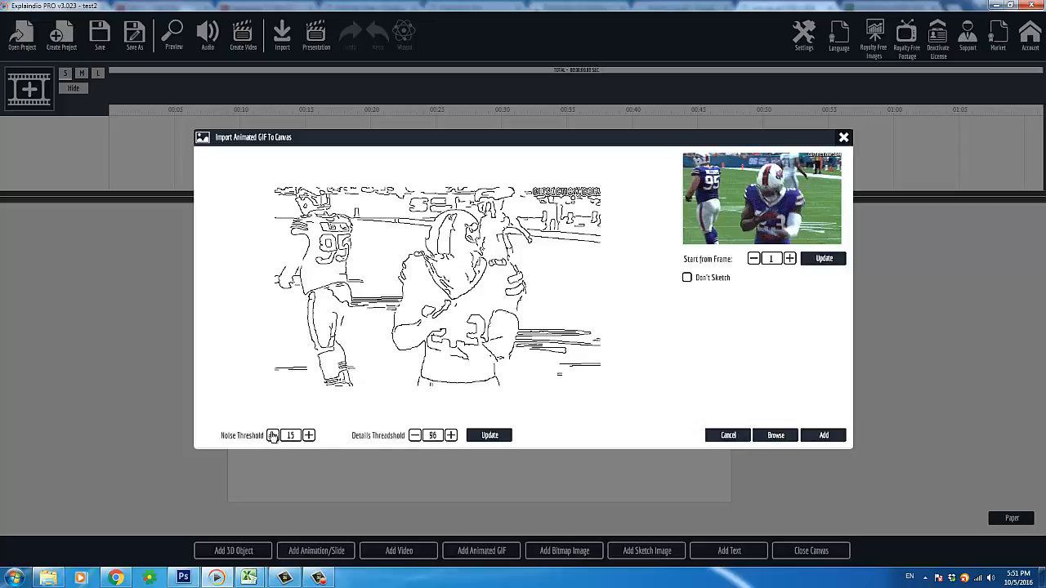
click(492, 435)
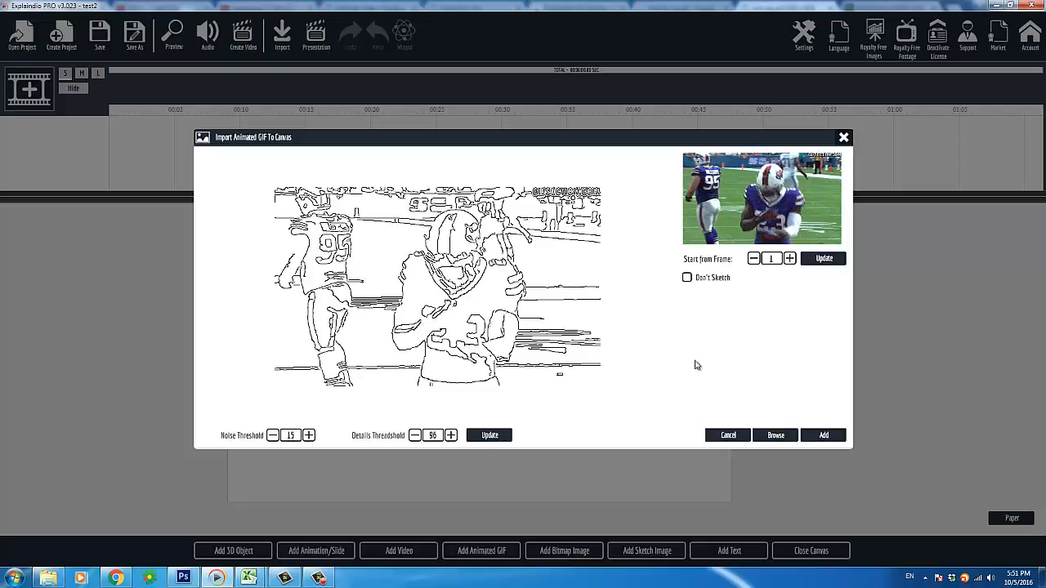
click(825, 436)
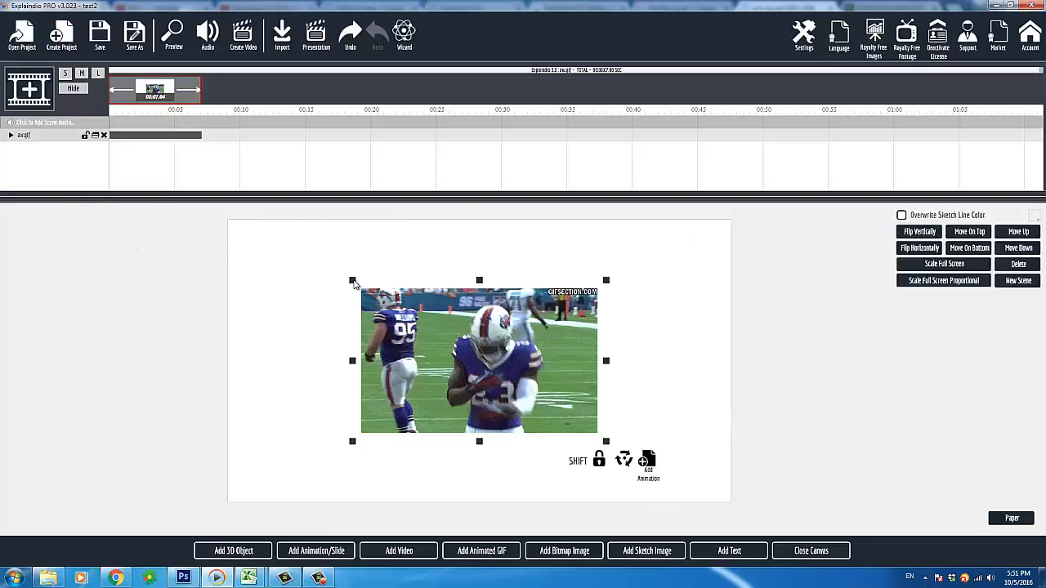
Enlarge the football GIF to cover the whole canvas and try to shift its aw.gif bar earlier on the timeline
drag(353, 281, 250, 247)
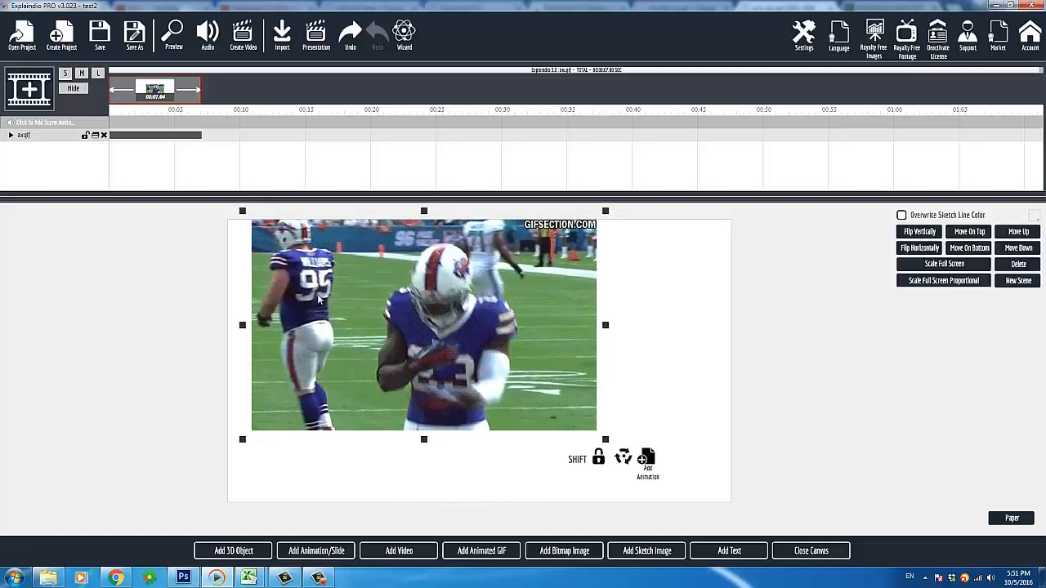
drag(605, 439, 745, 528)
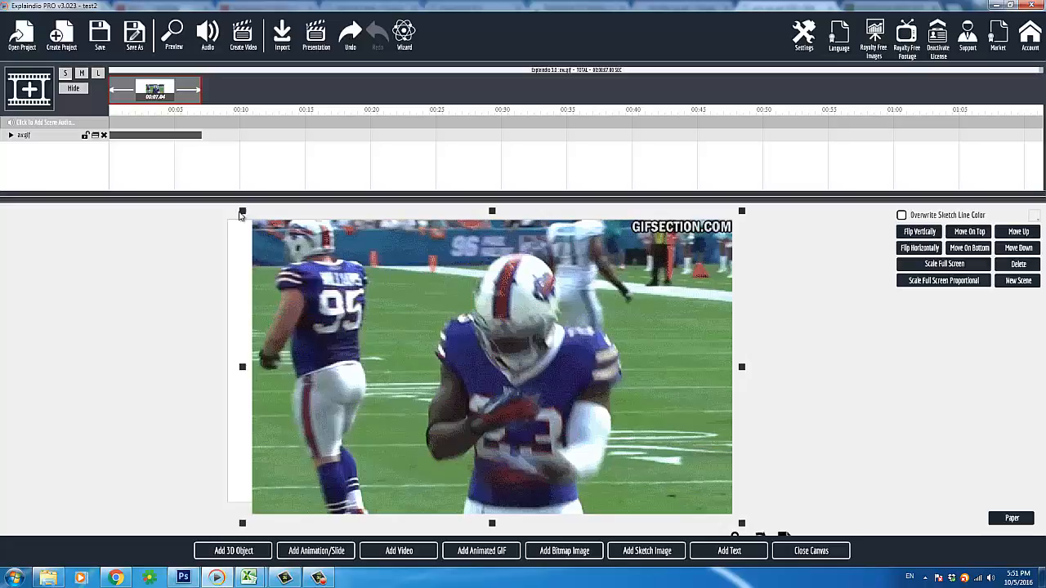
drag(242, 212, 213, 211)
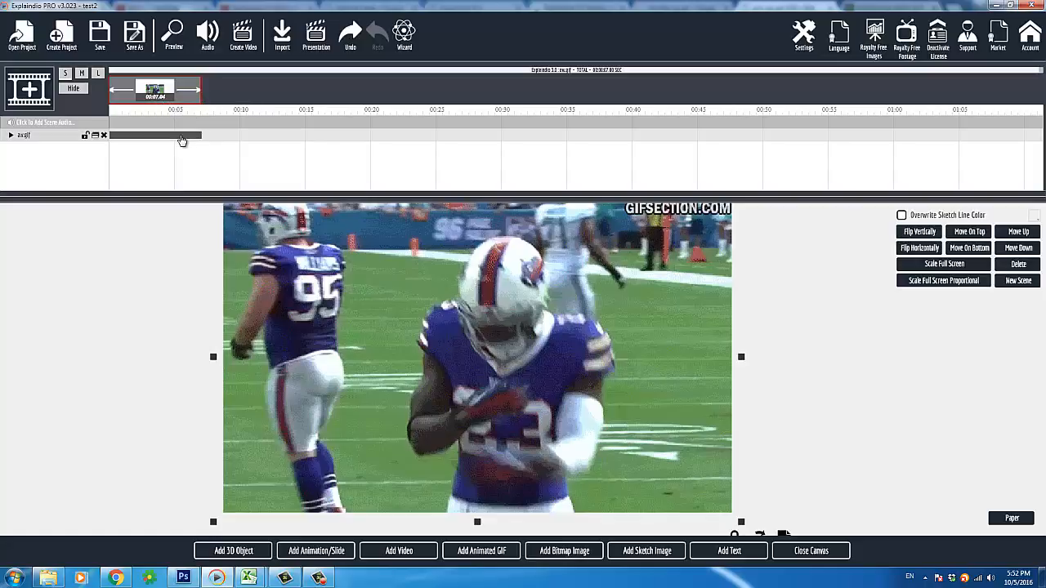
drag(182, 140, 131, 145)
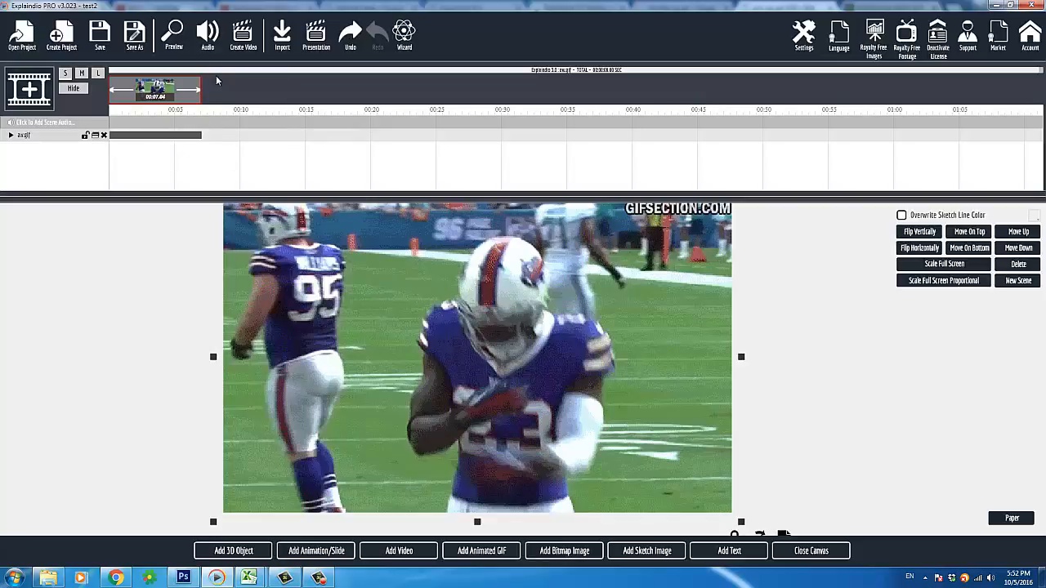
Preview the project with the full-canvas aw.gif and close the preview when it has played
click(174, 50)
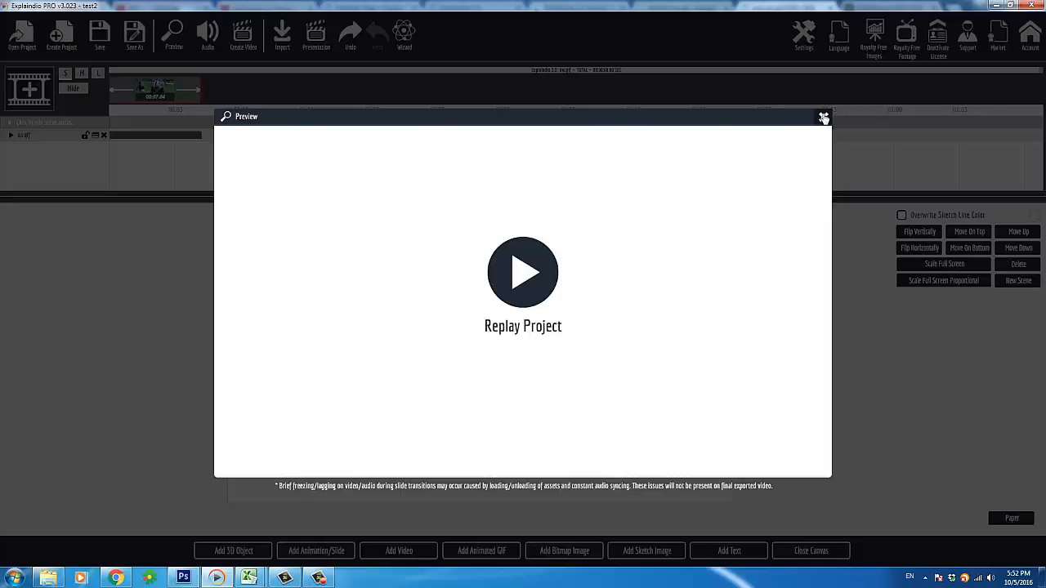
click(824, 117)
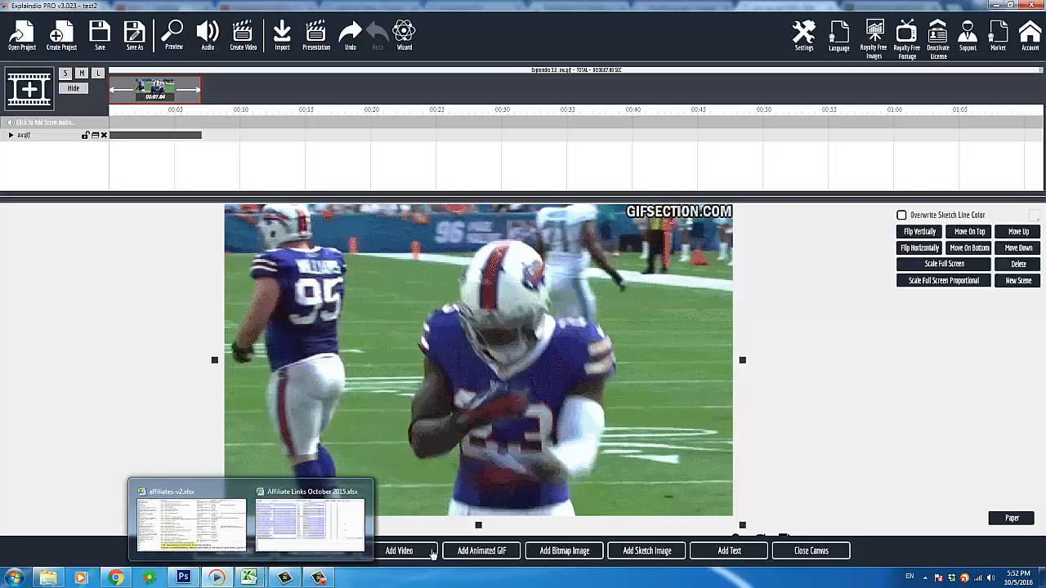
mouse_move(318, 579)
click(318, 529)
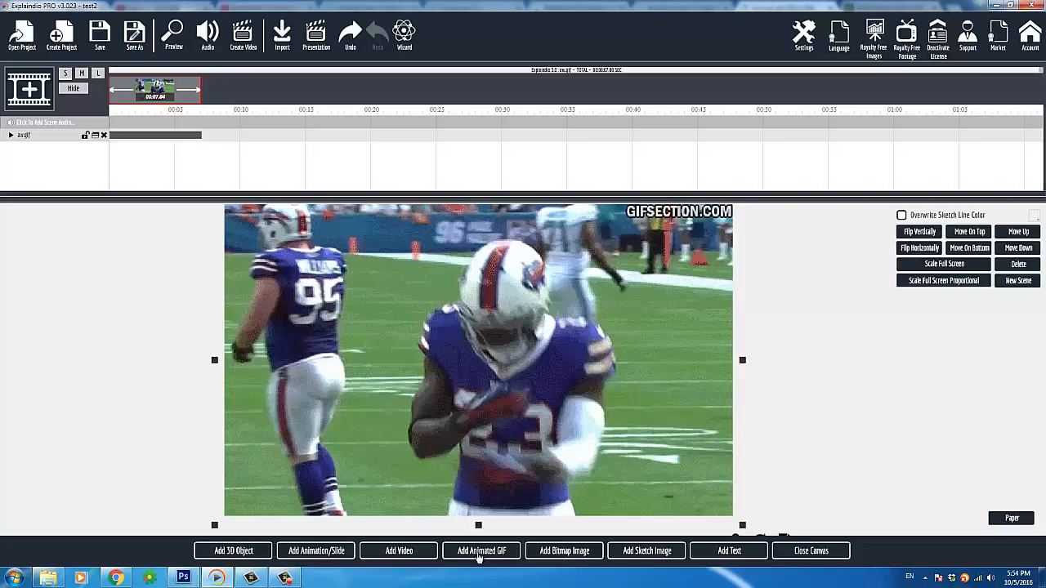
Import thumbs.gif from the Explaindio 3.0 folder as an animated GIF with Don't Sketch enabled and add it to the canvas
click(479, 552)
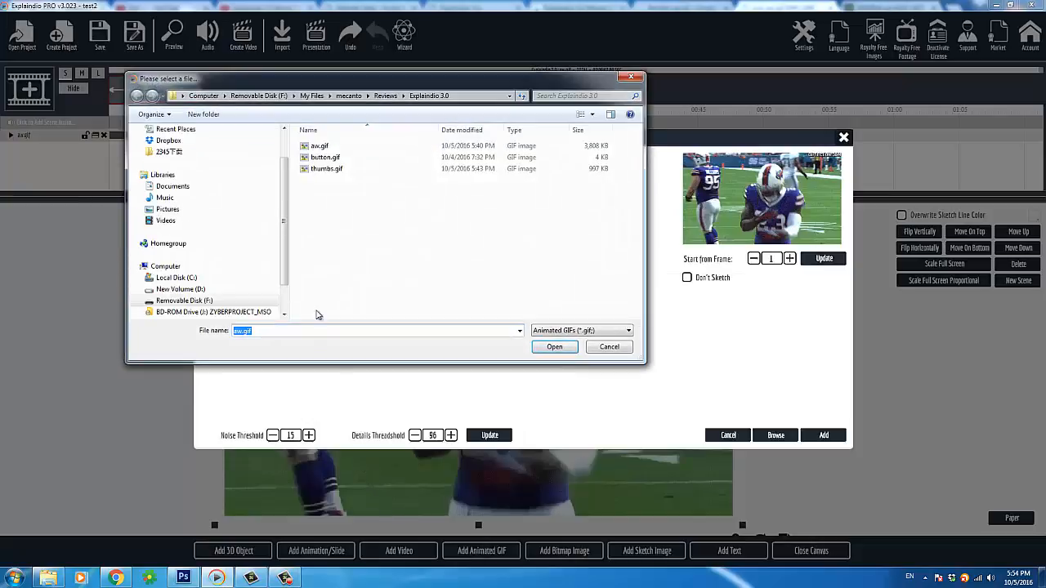
click(331, 169)
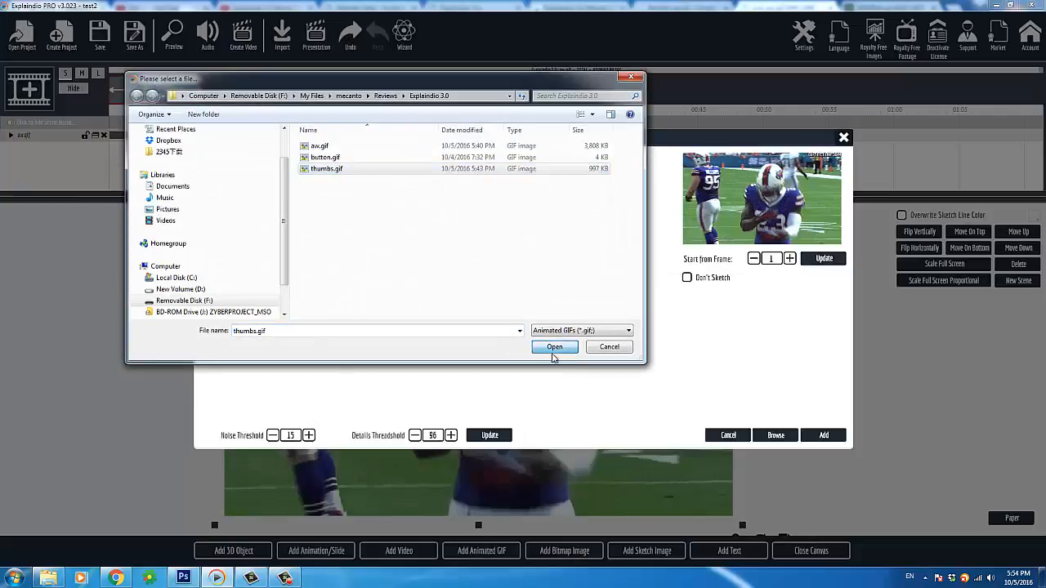
click(553, 346)
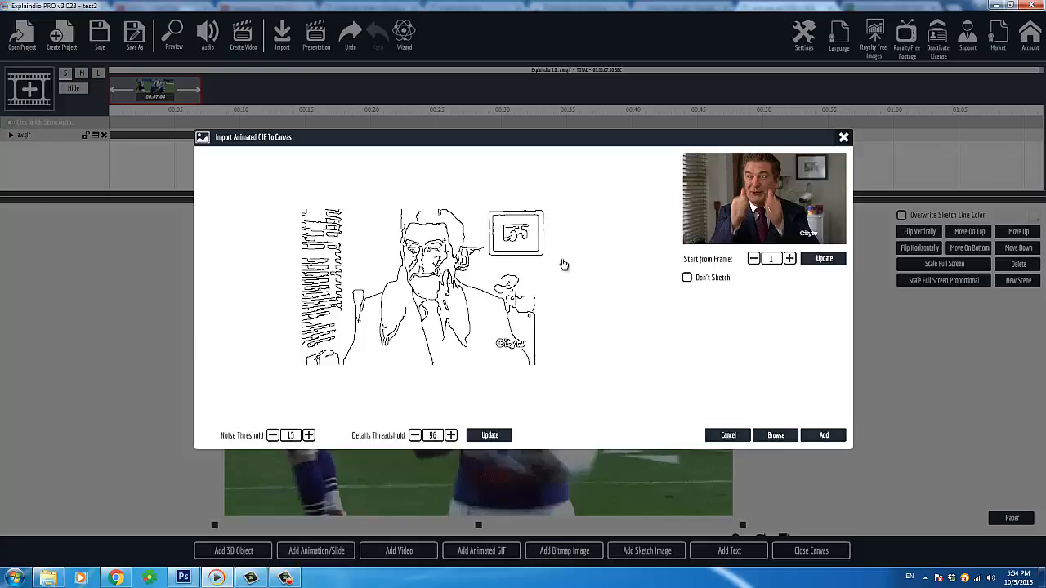
click(687, 277)
click(825, 435)
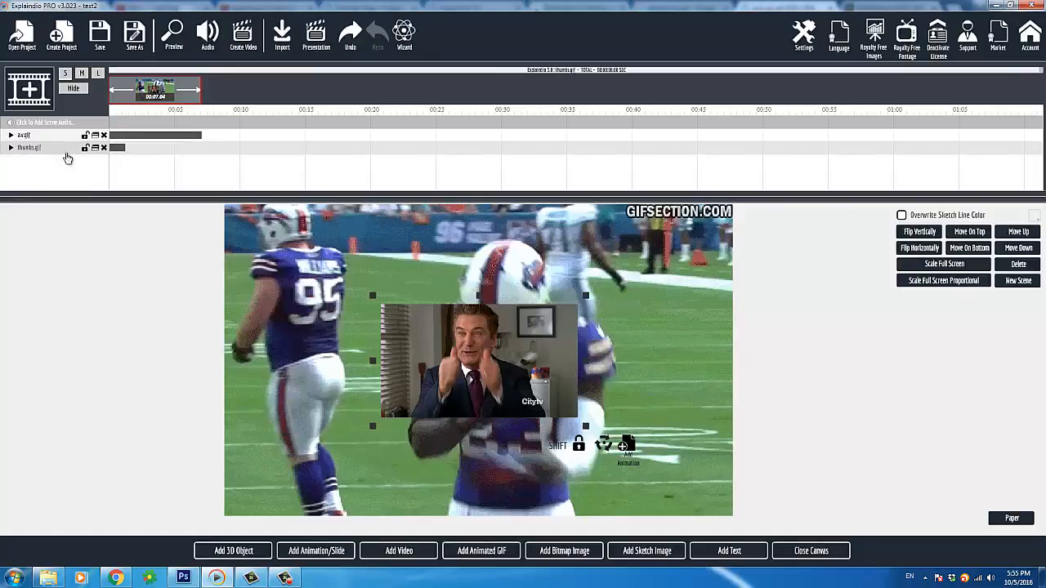
Examine the effects available for thumbs.gif, including Fly, Uncover, Erase and Animation Presets, without adding one
click(11, 149)
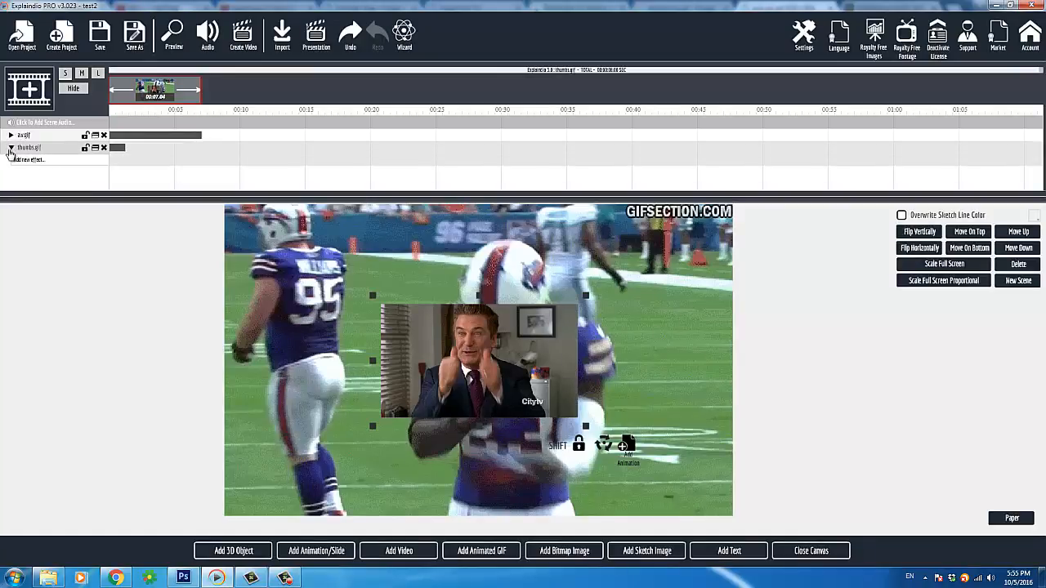
click(10, 134)
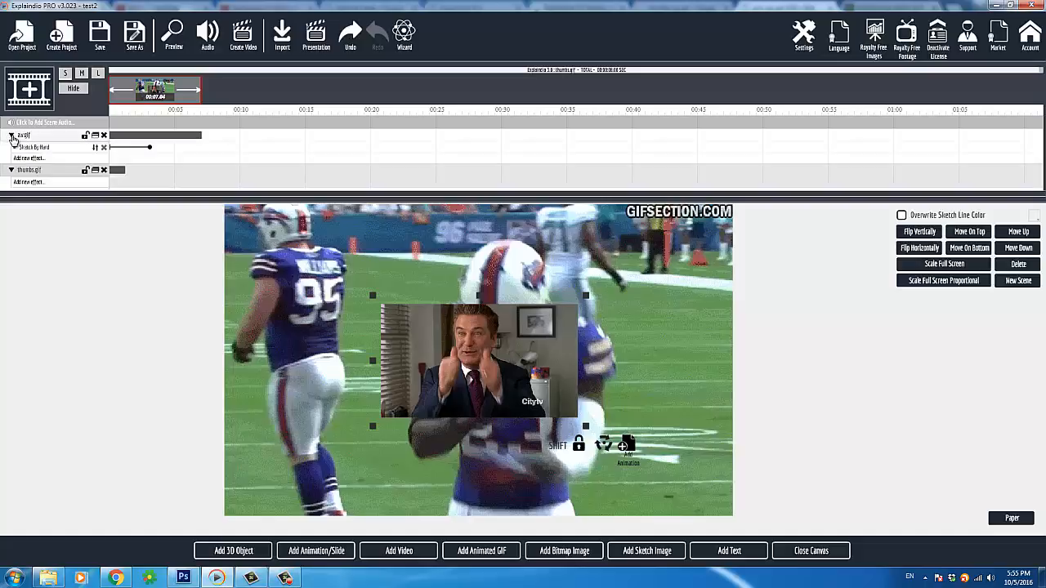
click(10, 136)
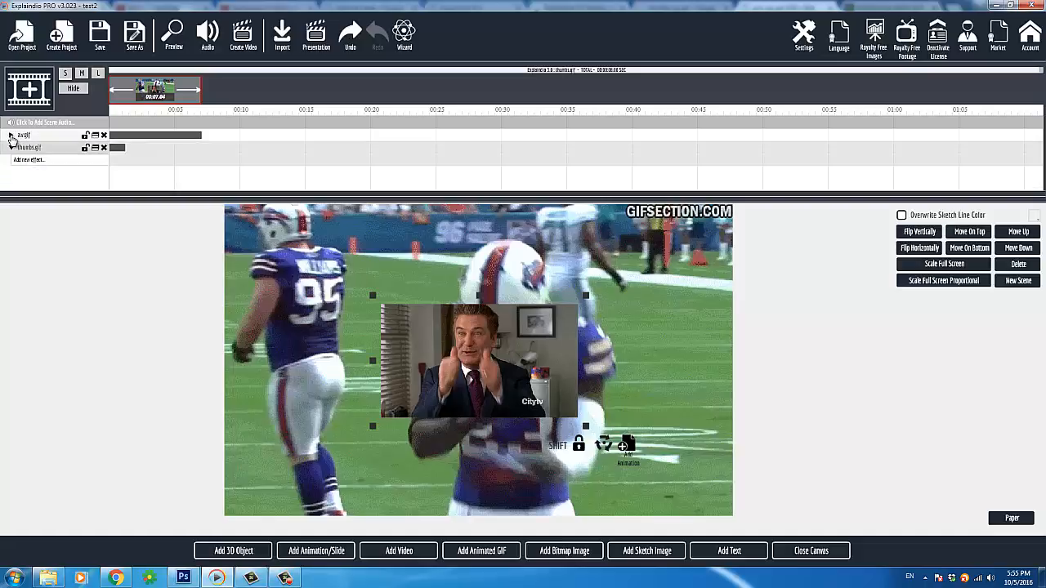
click(38, 163)
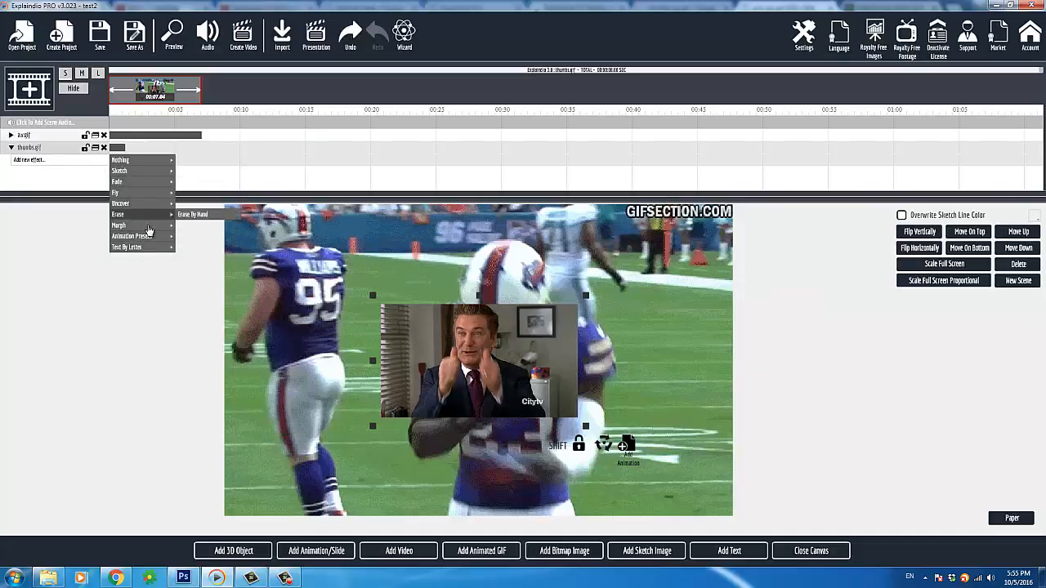
mouse_move(150, 165)
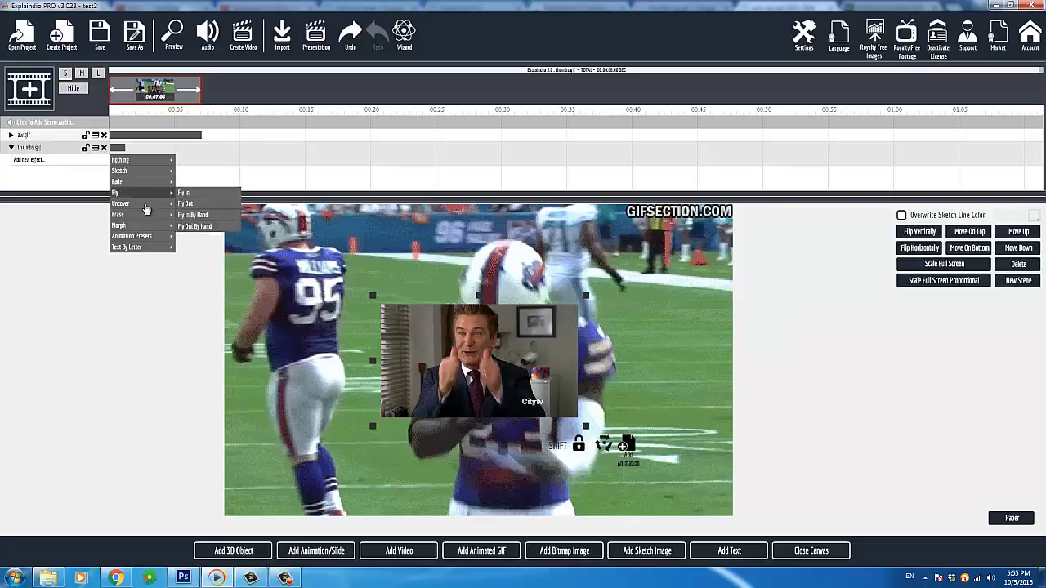
mouse_move(174, 236)
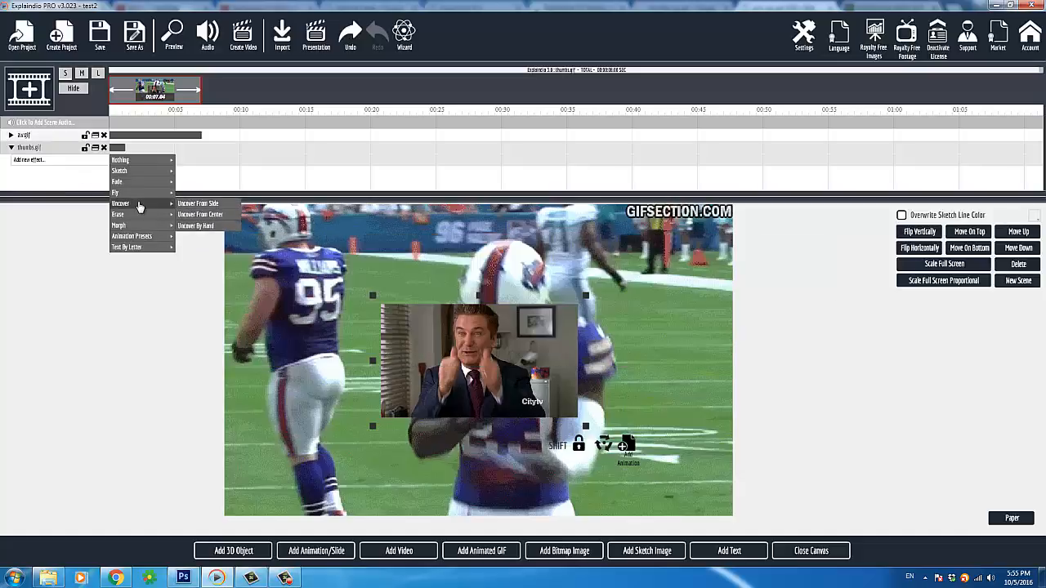
mouse_move(142, 199)
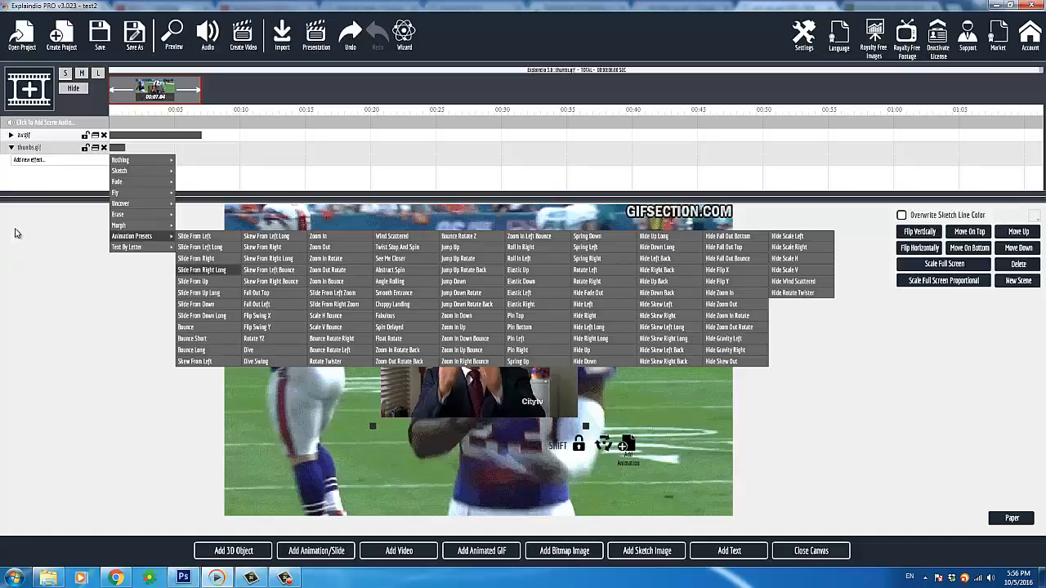
click(11, 149)
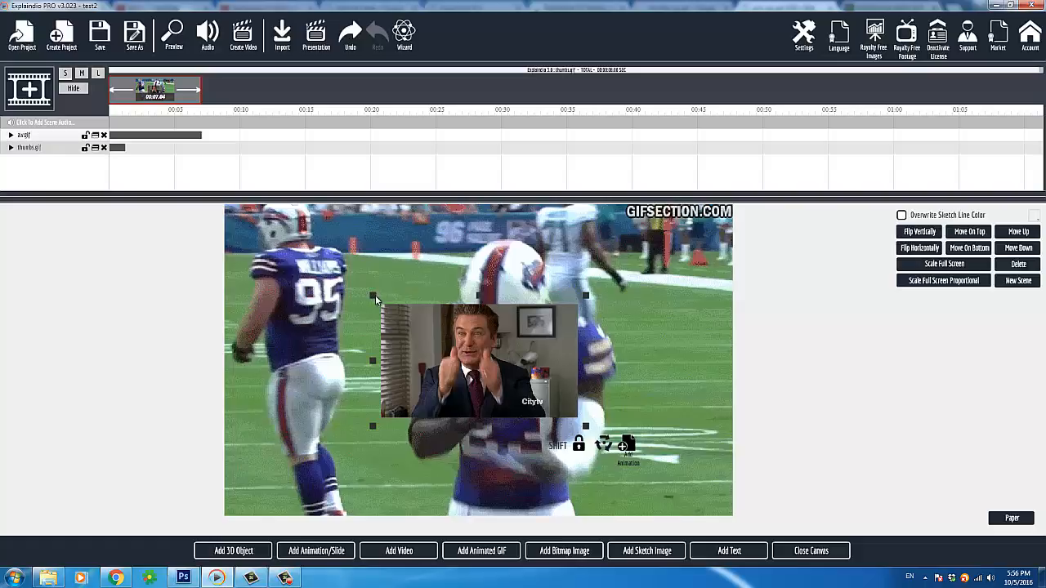
Shrink thumbs.gif to a small inset and place it in the lower right corner of the football GIF
drag(375, 295, 568, 434)
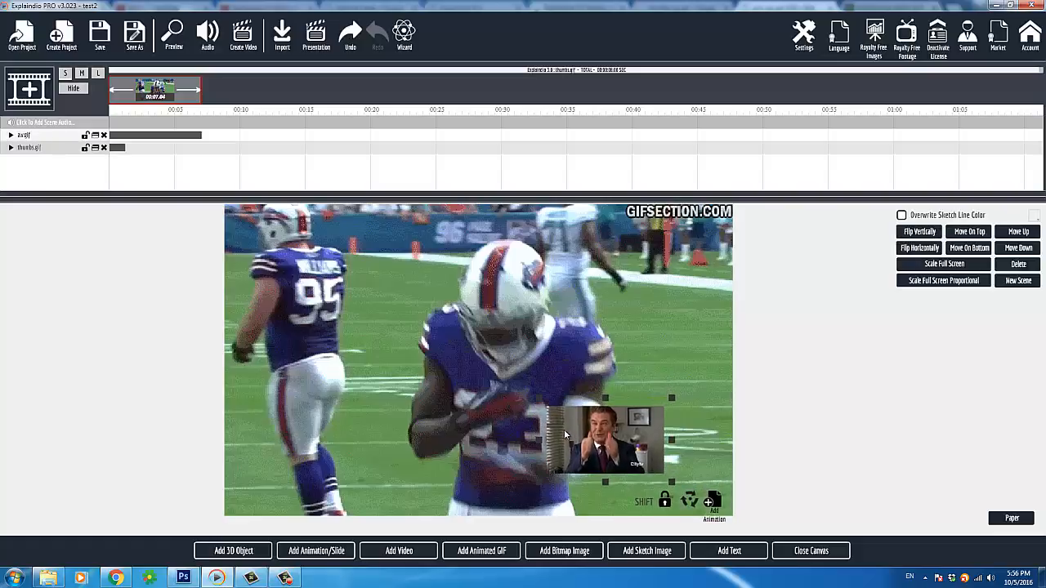
click(219, 400)
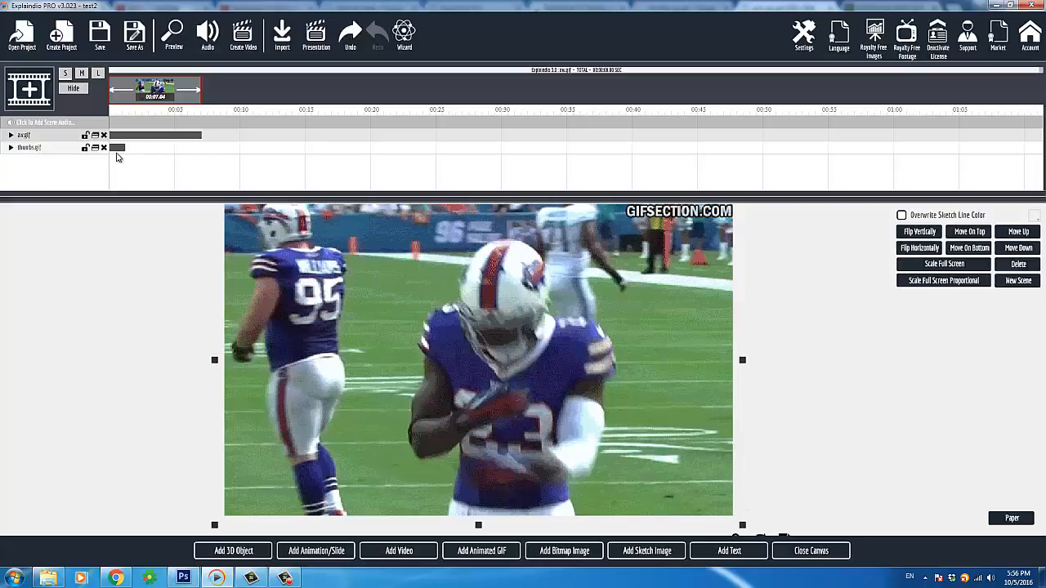
click(29, 148)
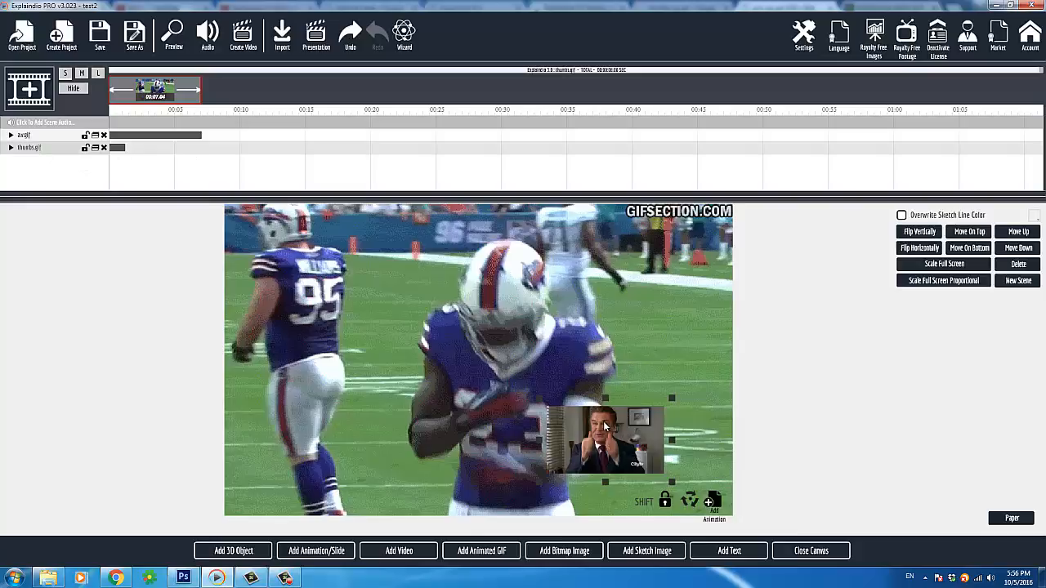
drag(605, 427, 672, 447)
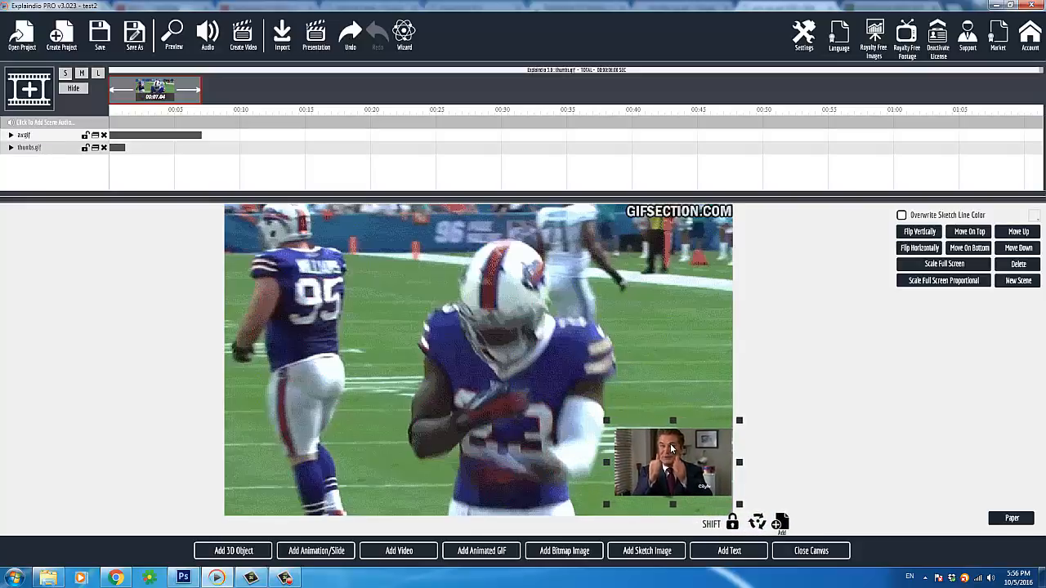
click(626, 322)
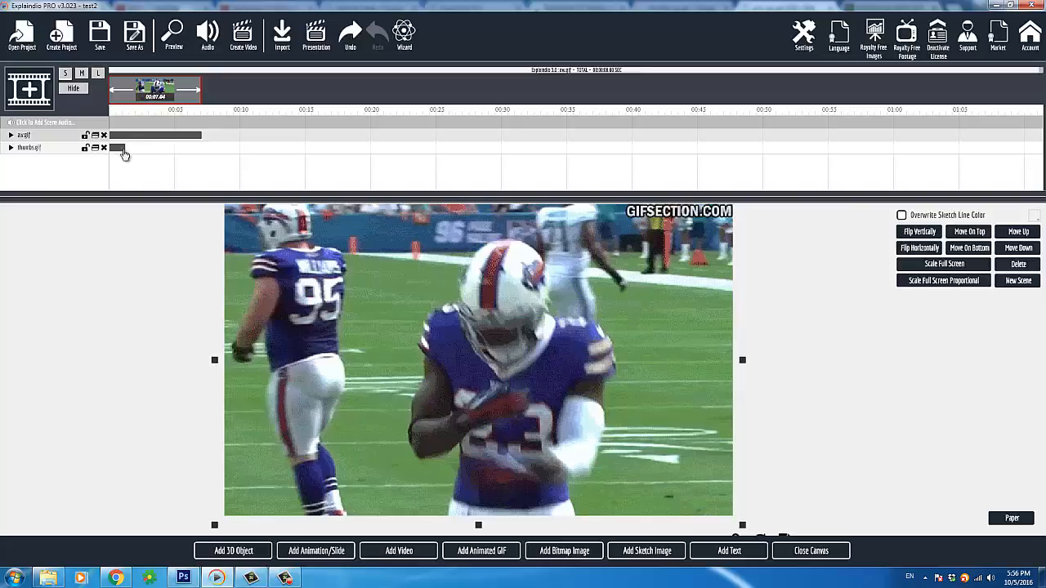
Shift the thumbs.gif bar on the timeline to start where aw.gif ends, and preview the project
drag(124, 154, 212, 154)
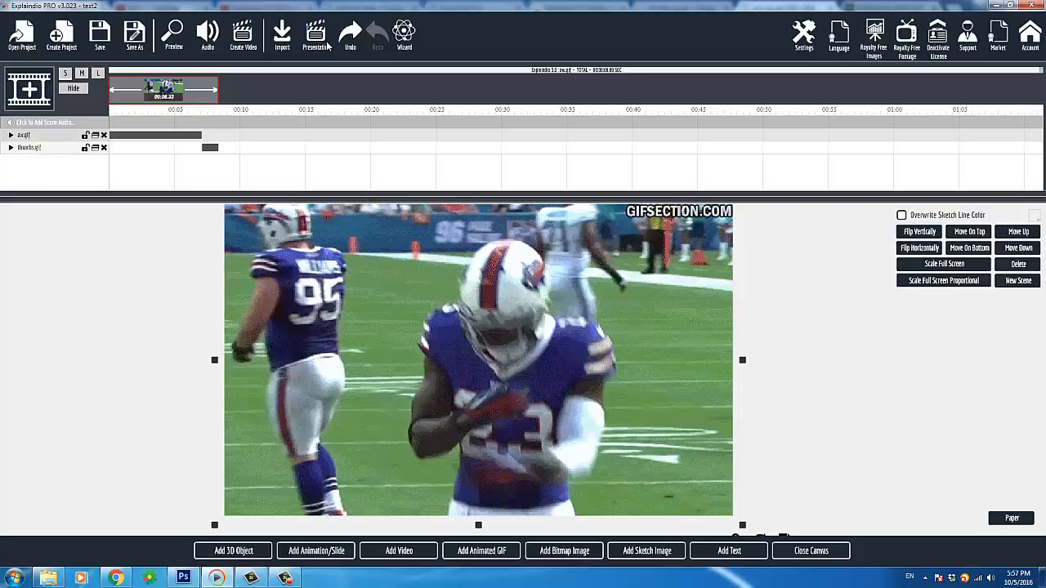
click(168, 38)
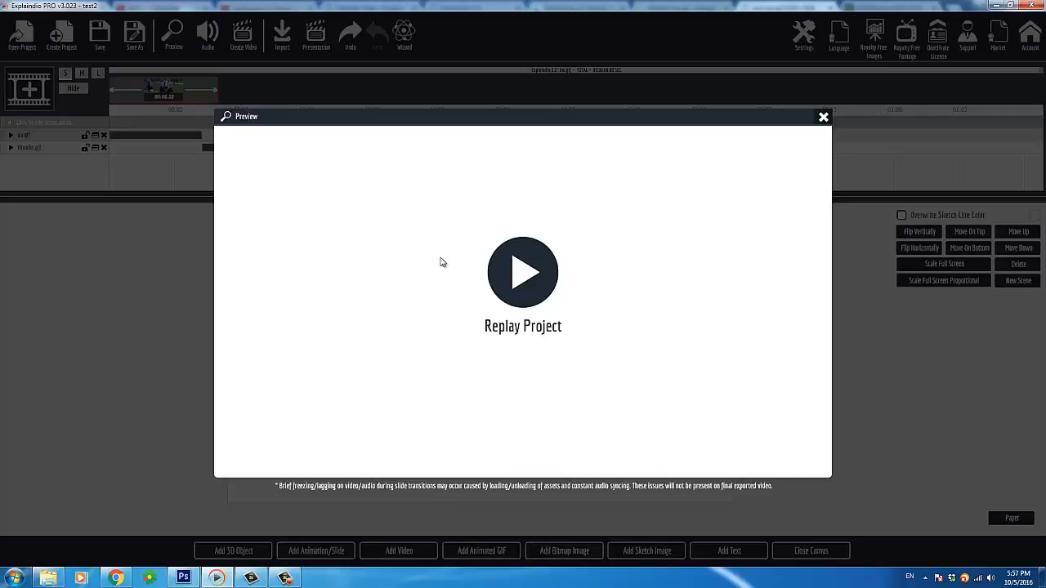
click(824, 120)
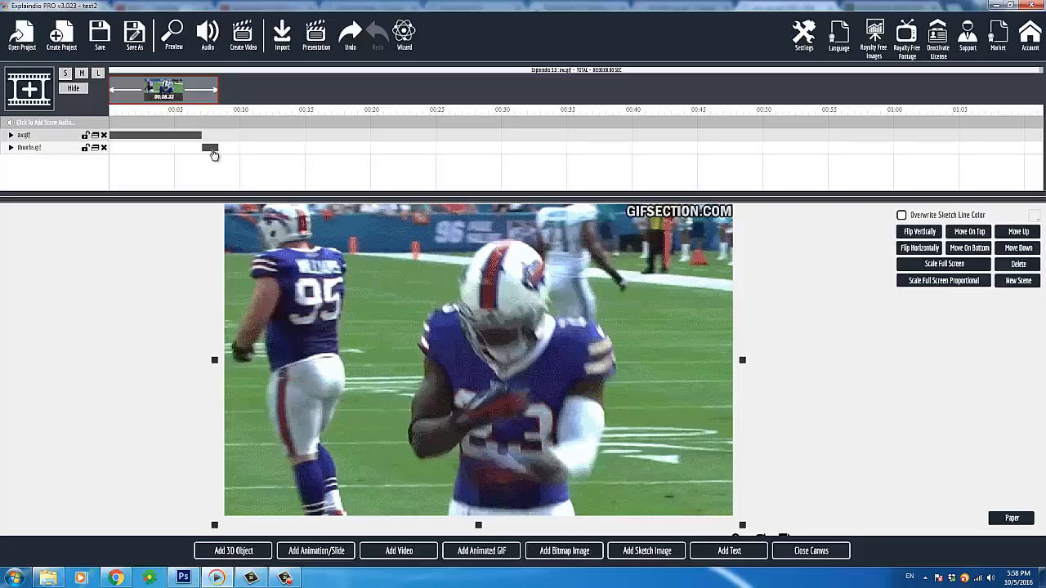
Move thumbs.gif up one place above aw.gif in the layer order and preview the project
click(31, 149)
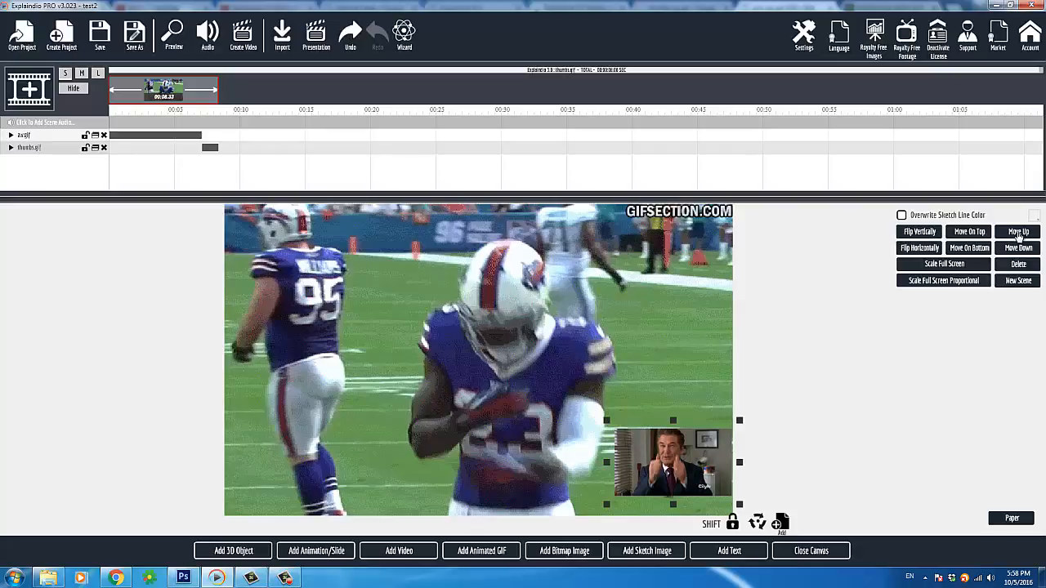
click(1018, 233)
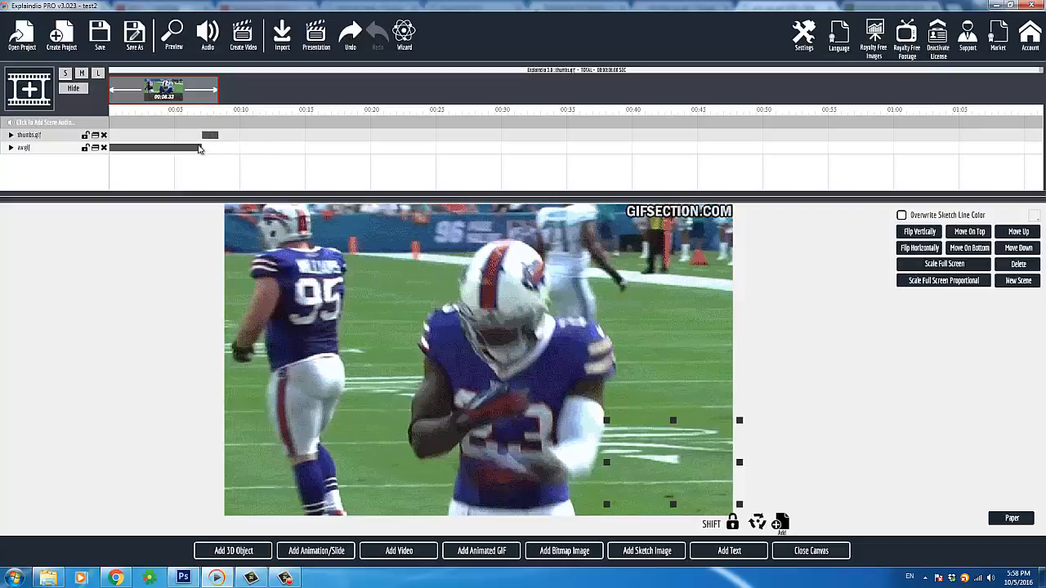
click(173, 39)
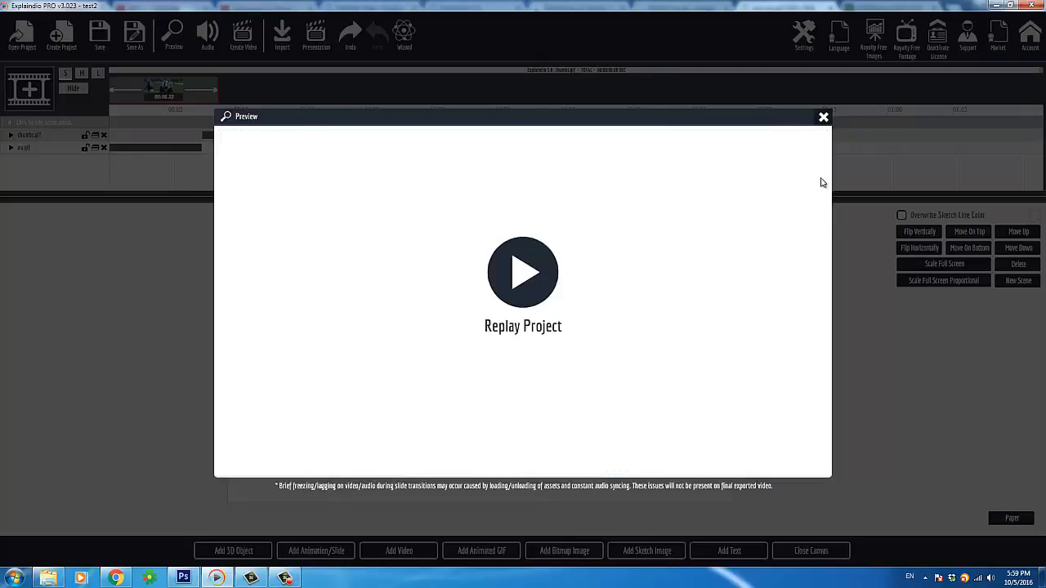
click(824, 118)
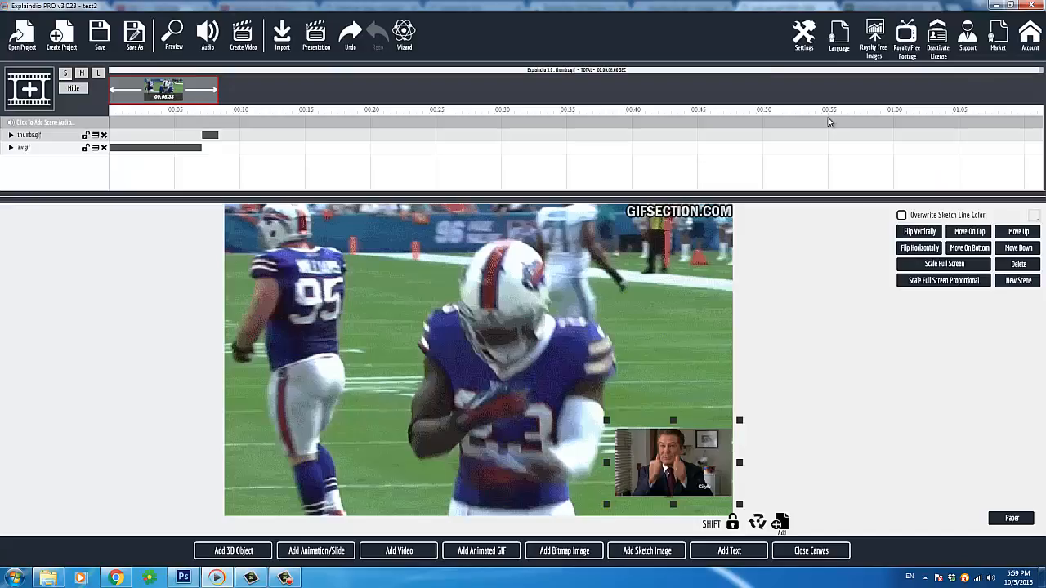
Nudge thumbs.gif slightly down toward the canvas corner and save the active project without the zip archive
drag(681, 447, 683, 456)
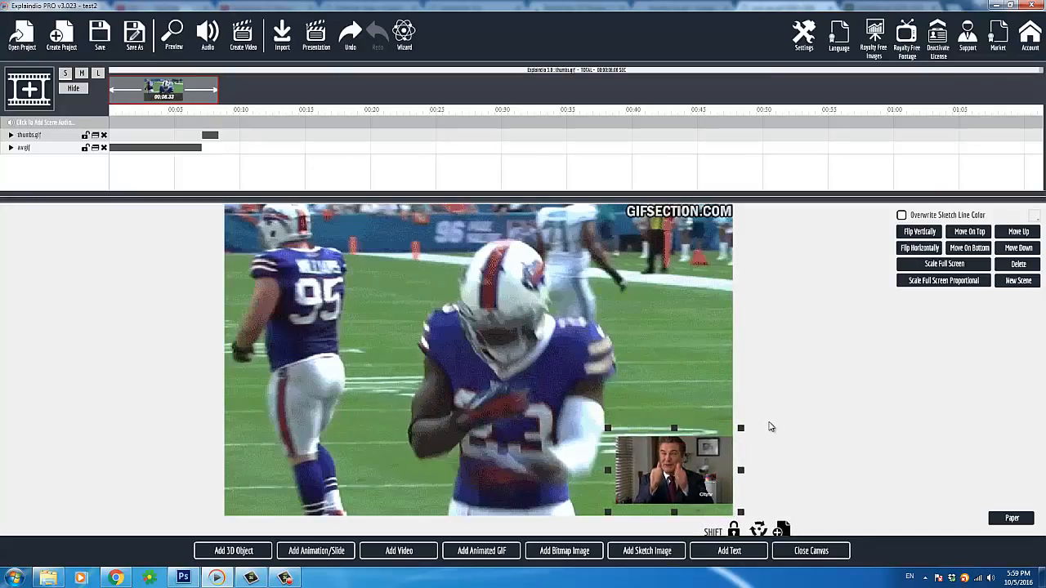
click(109, 43)
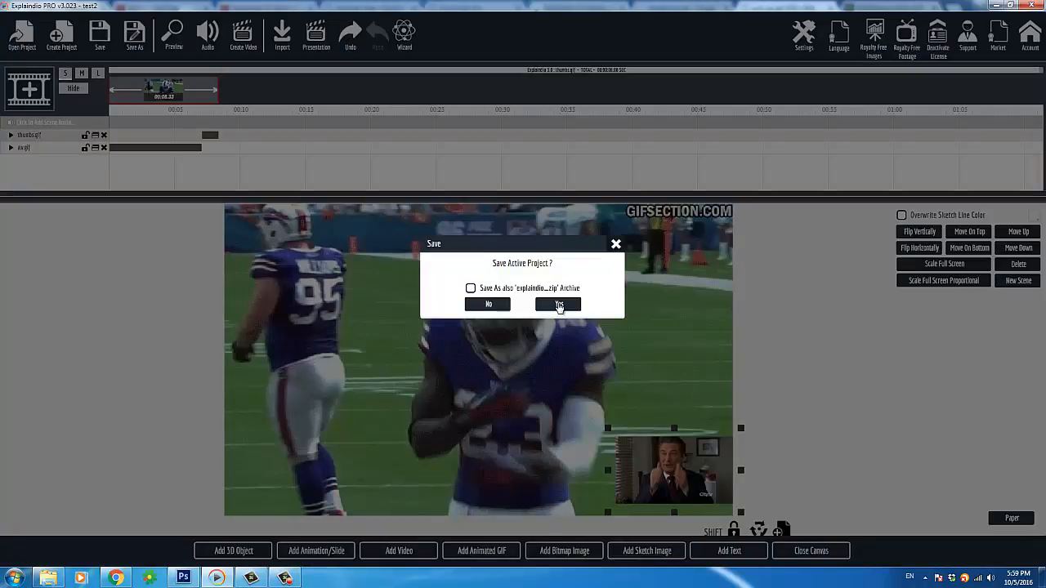
click(558, 304)
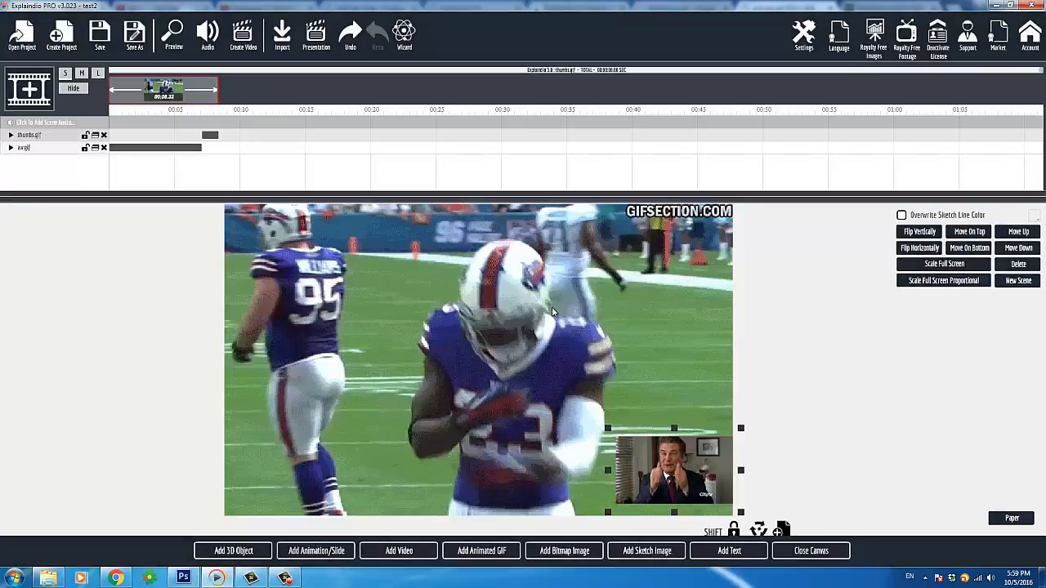
click(285, 577)
click(1022, 530)
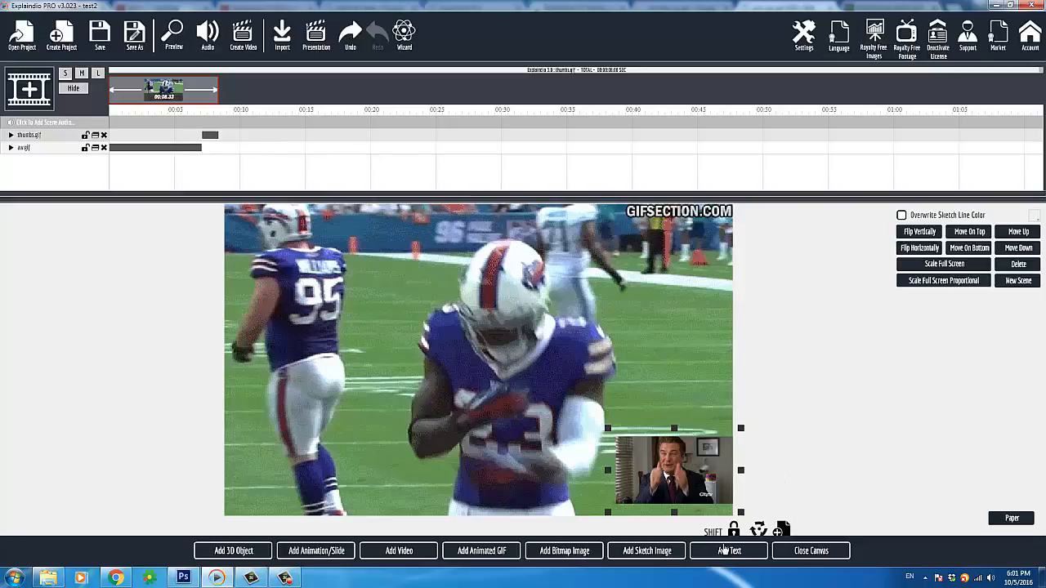
Add a default text element to the canvas and move it up above thumbs.gif in the layer order
click(724, 552)
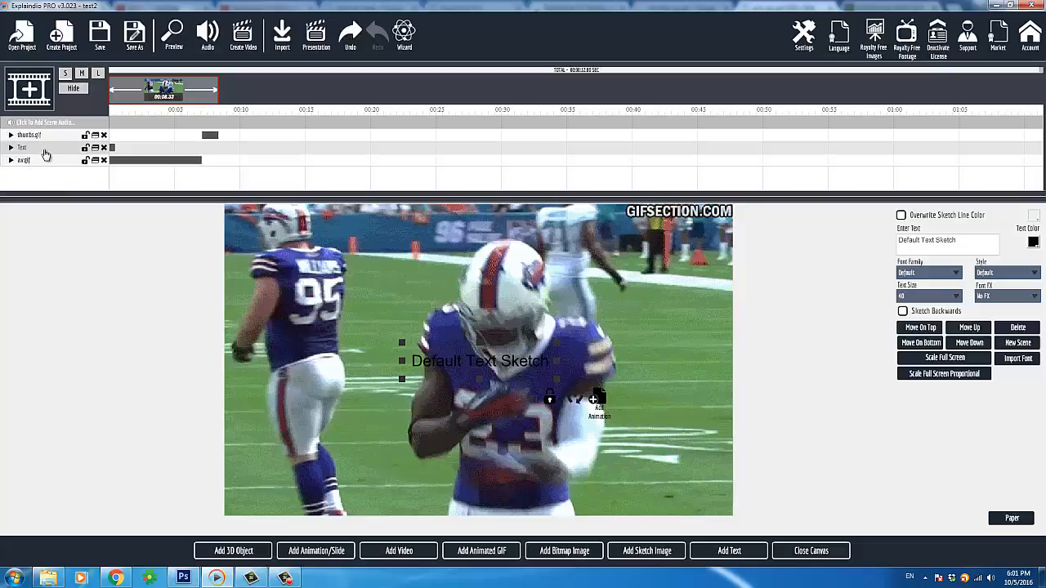
click(969, 328)
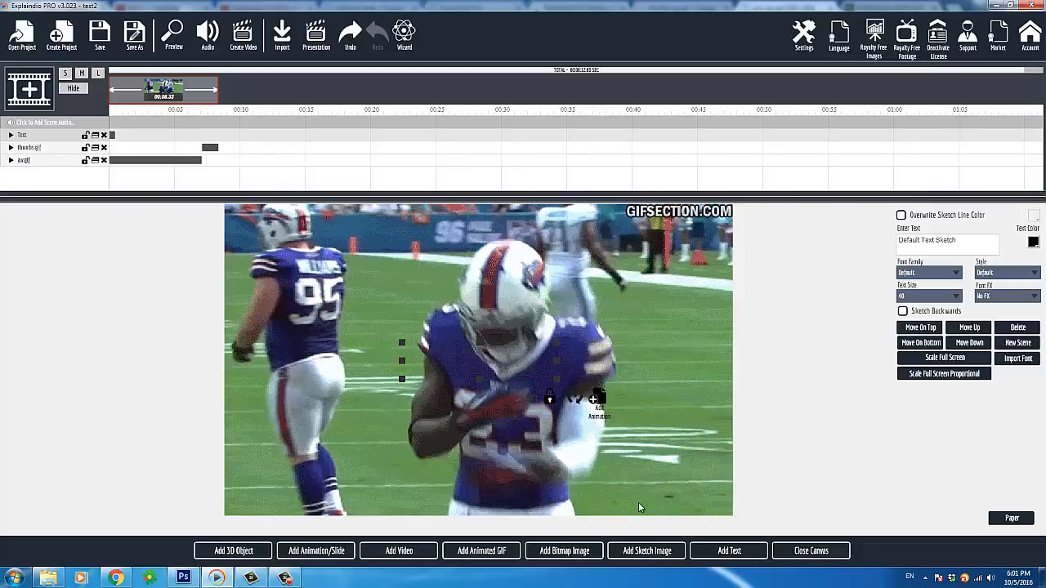
Close the canvas and replace the default wording of the text element with "Good Job!"
click(808, 551)
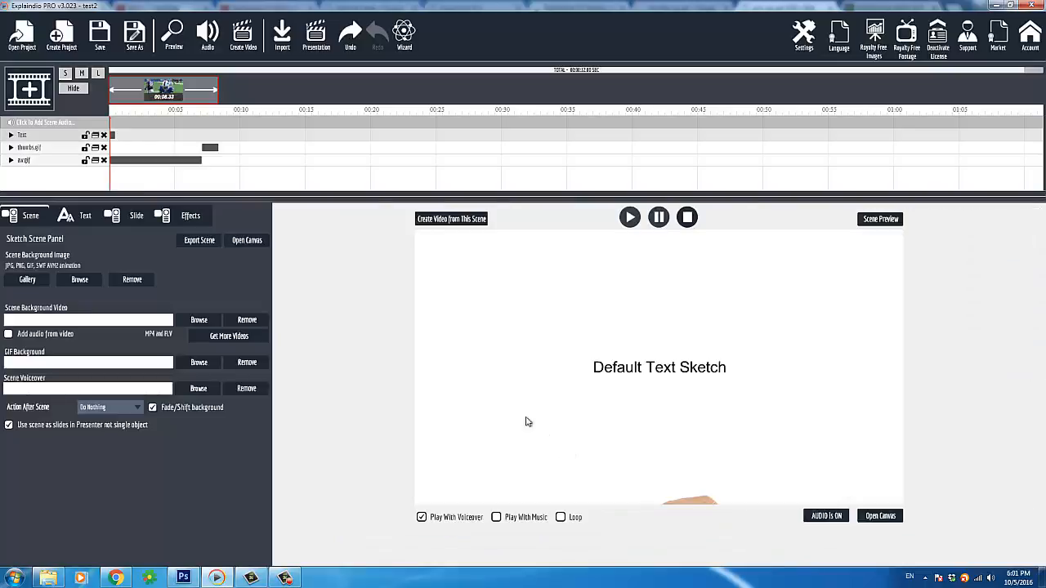
click(69, 218)
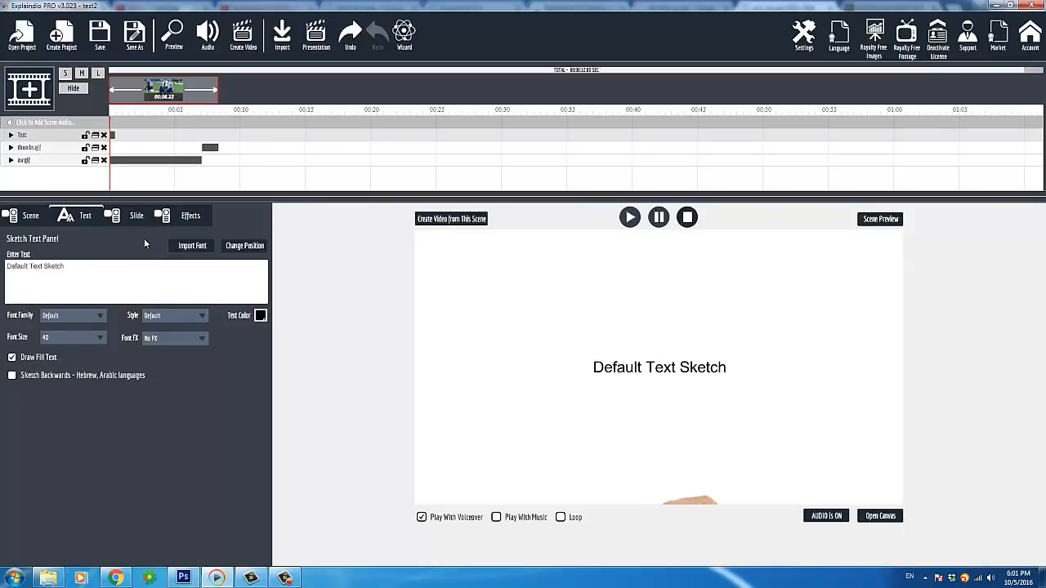
triple_click(96, 267)
text(G)
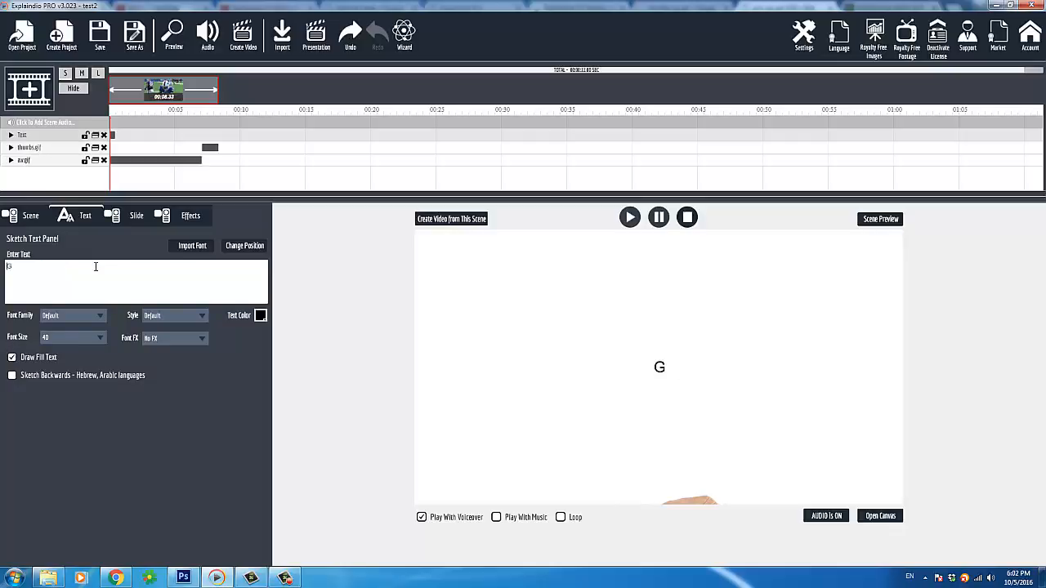
text(oo)
drag(103, 269, 3, 270)
key(BackSpace)
text(G)
text(ood)
text(G)
text(o)
text(o)
key(BackSpace)
text(o)
text(d)
text(J)
key(BackSpace)
text(Job!)
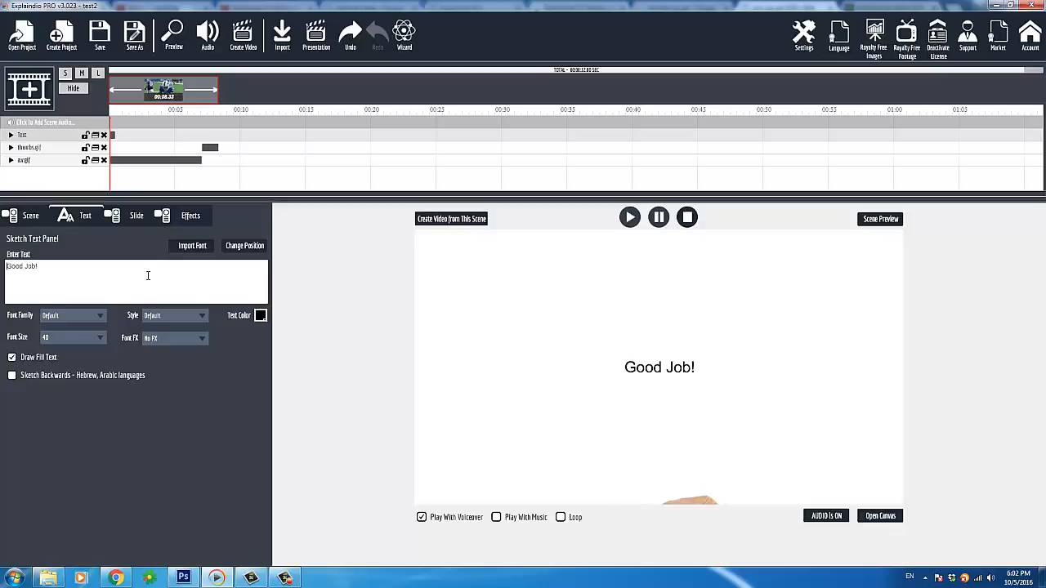
Change the font family of the "Good Job!" text to Exo
key(ctrl+a)
click(88, 318)
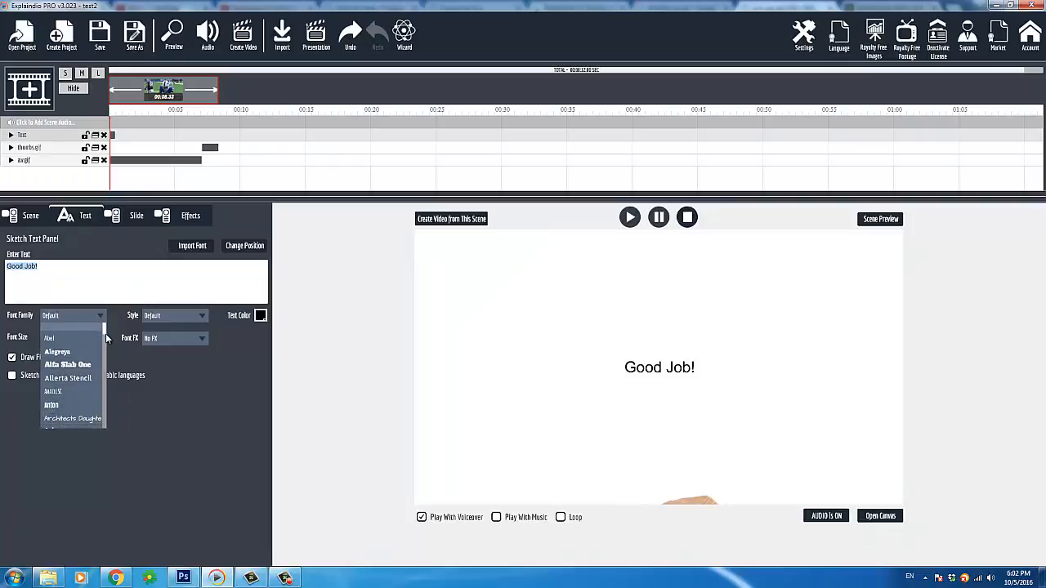
scroll(106, 334, down, 1)
scroll(106, 336, down, 2)
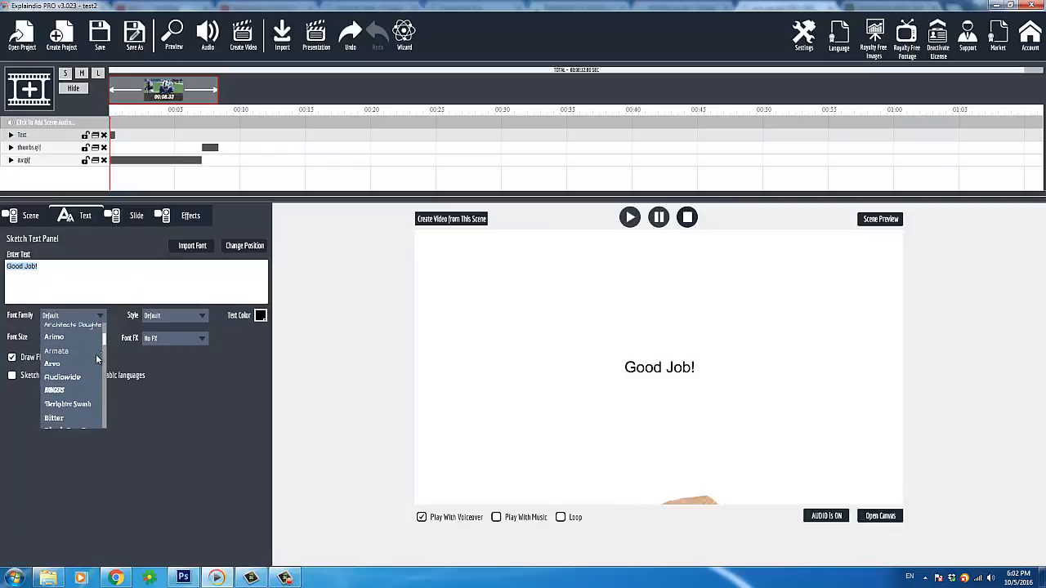
scroll(83, 388, down, 2)
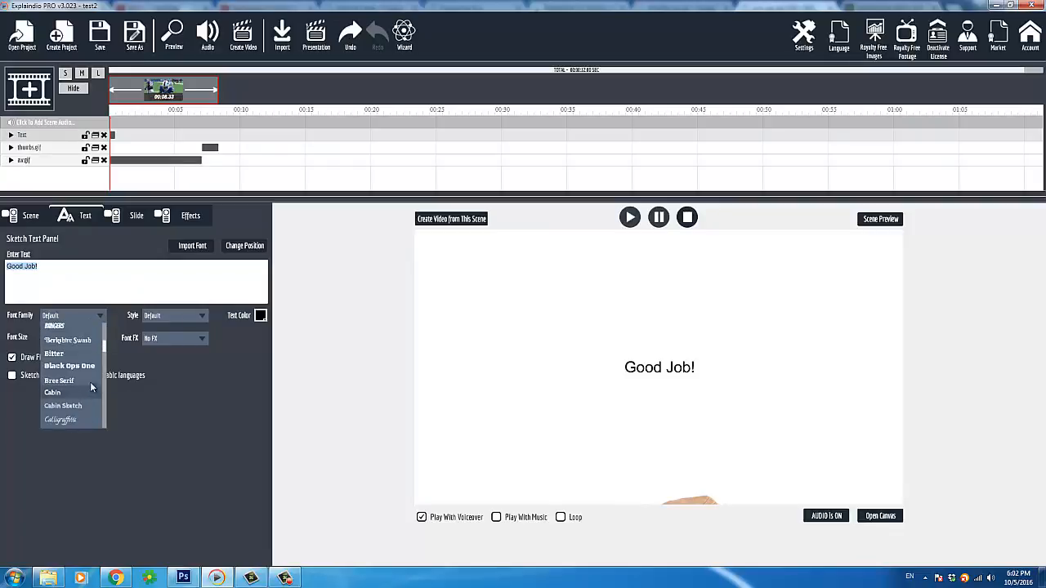
drag(105, 344, 113, 377)
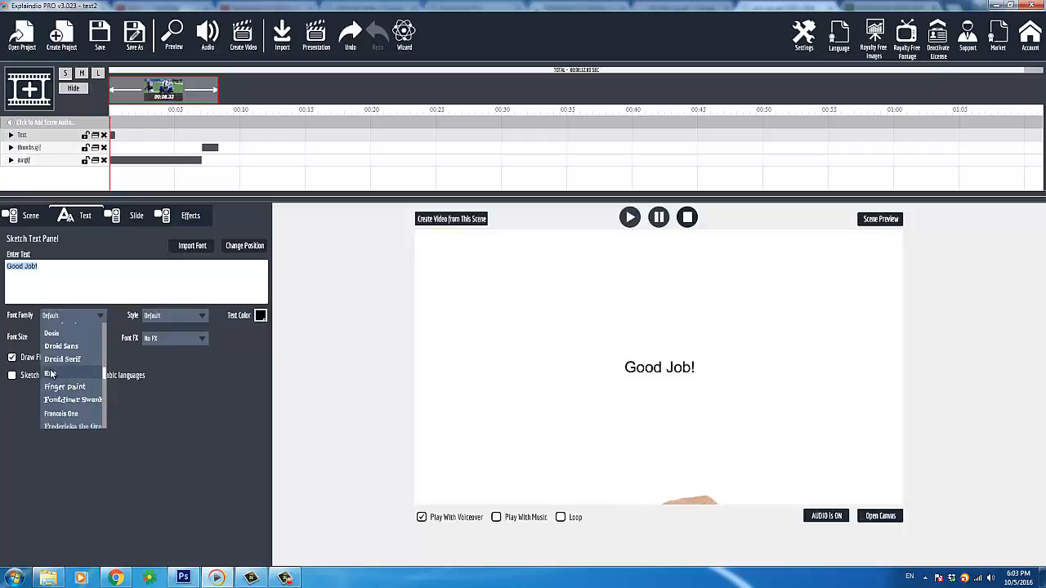
click(52, 374)
Try the Sketch Backwards option on the "Good Job!" text, view it on the canvas, and turn the option off
click(12, 376)
click(13, 376)
click(12, 376)
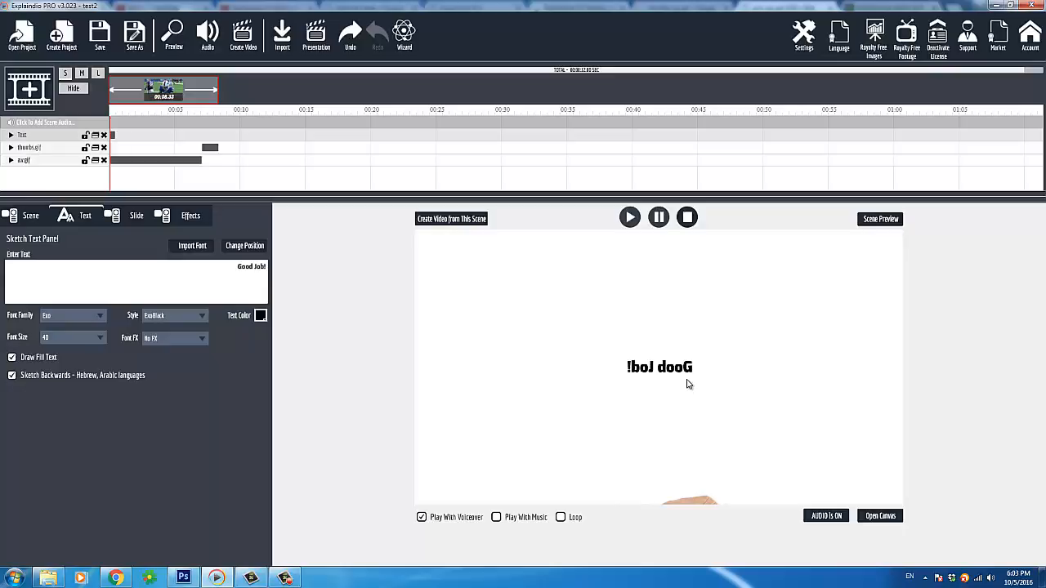
click(251, 247)
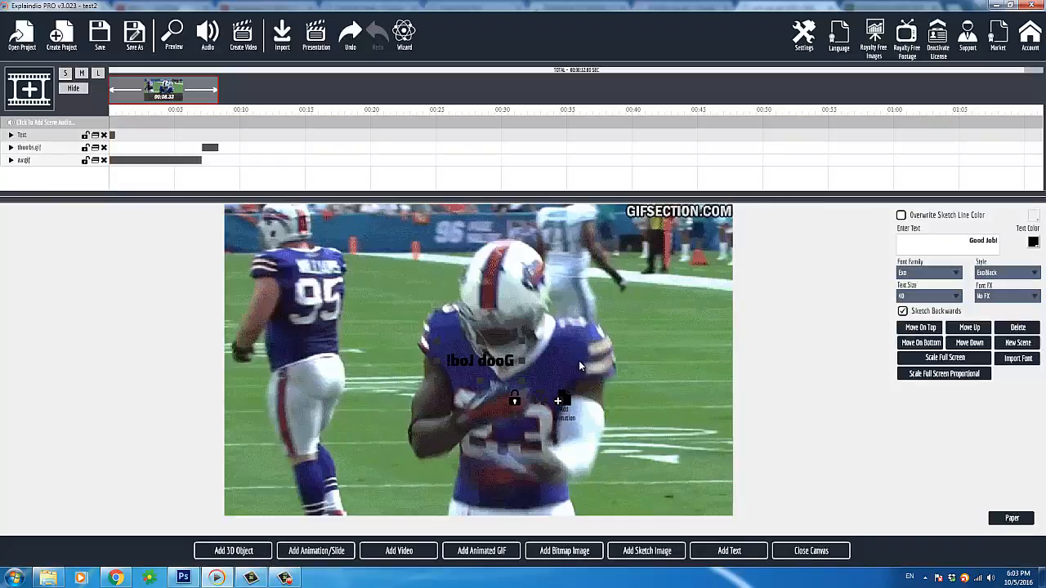
click(902, 311)
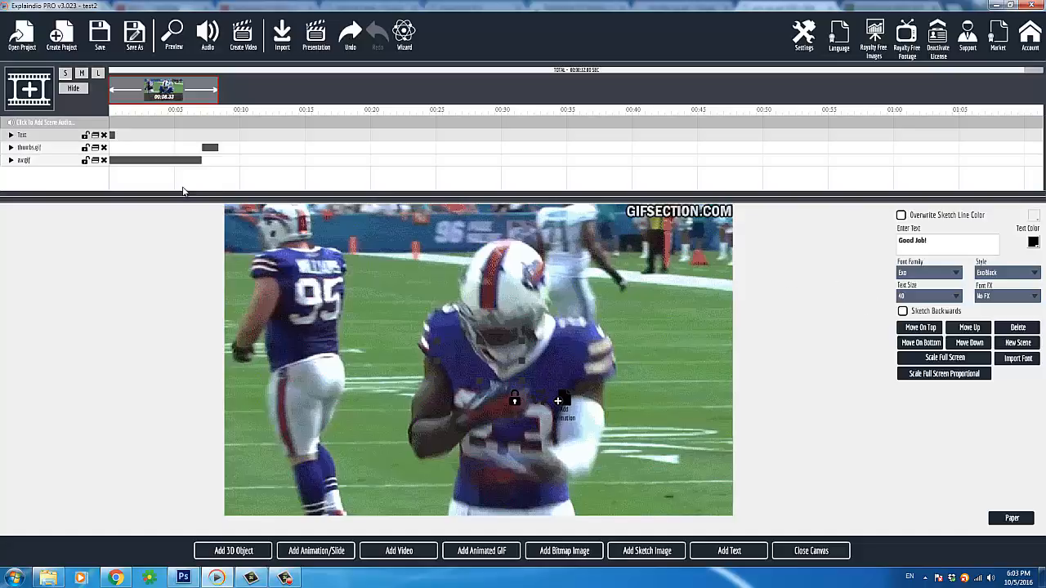
click(829, 552)
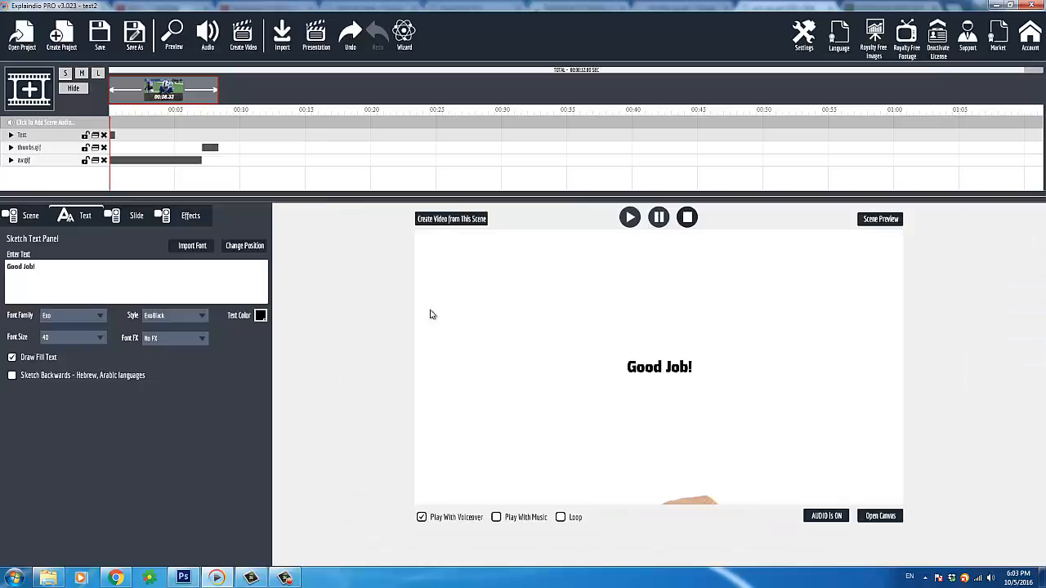
Set the "Good Job!" text to font size 70 and apply the Strong Shadow font effect
click(88, 340)
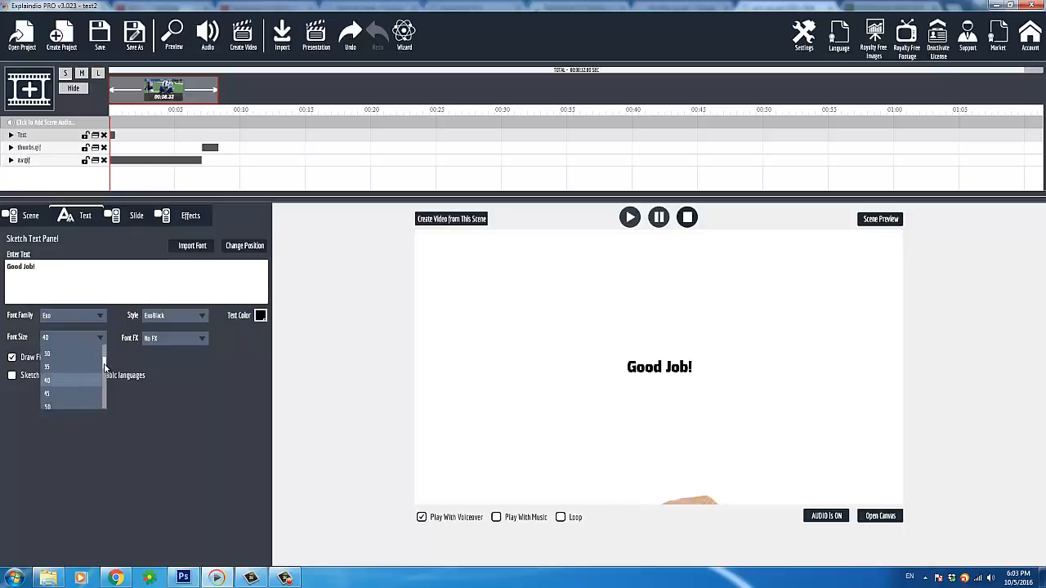
drag(105, 368, 105, 386)
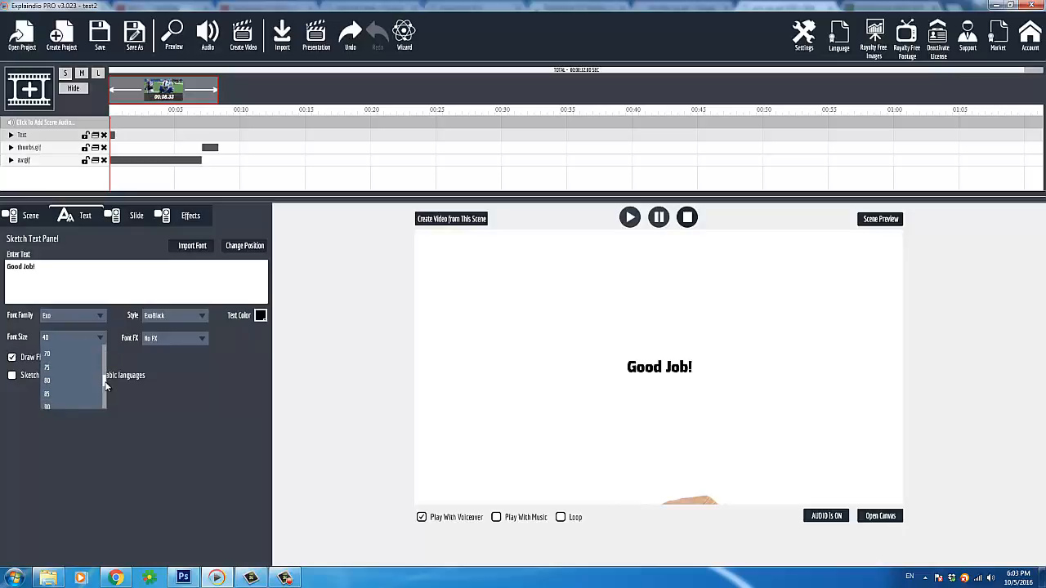
click(54, 358)
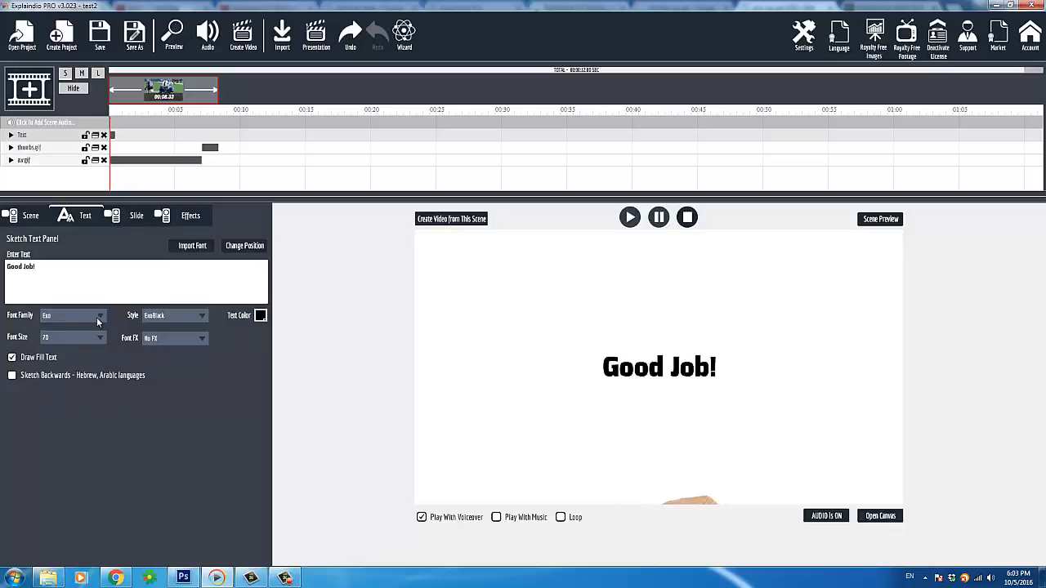
click(158, 341)
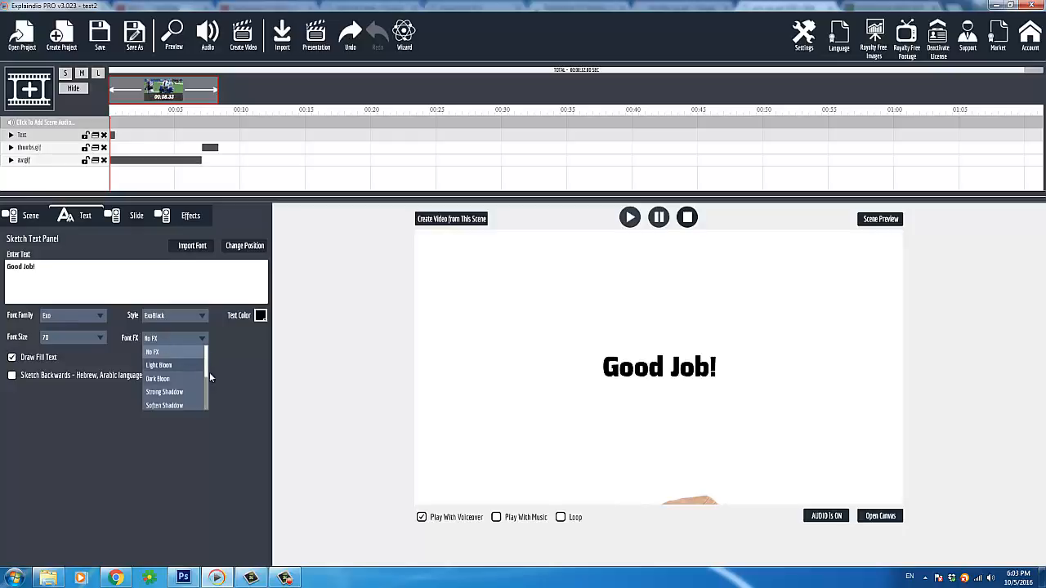
scroll(207, 372, down, 2)
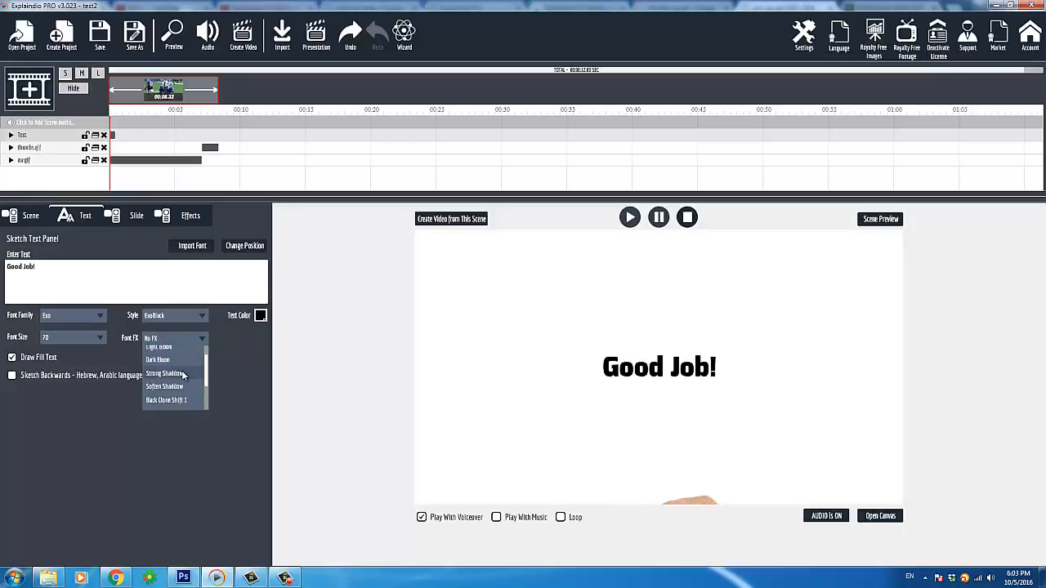
click(182, 373)
Try the Black Clone Shift 1, Blur and Dark Bloom font effects on the text, and return to Strong Shadow
click(186, 337)
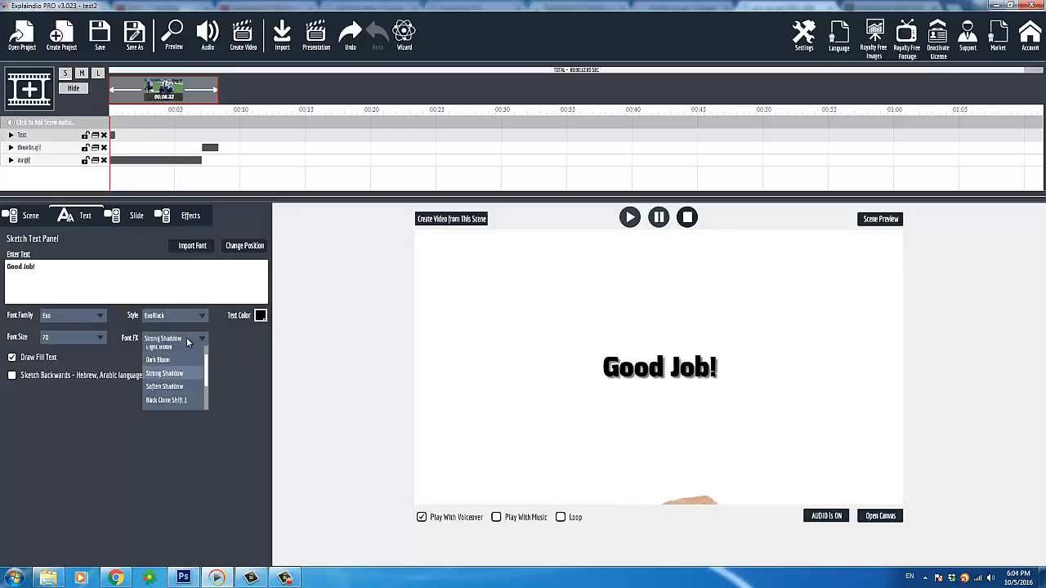
scroll(204, 377, down, 1)
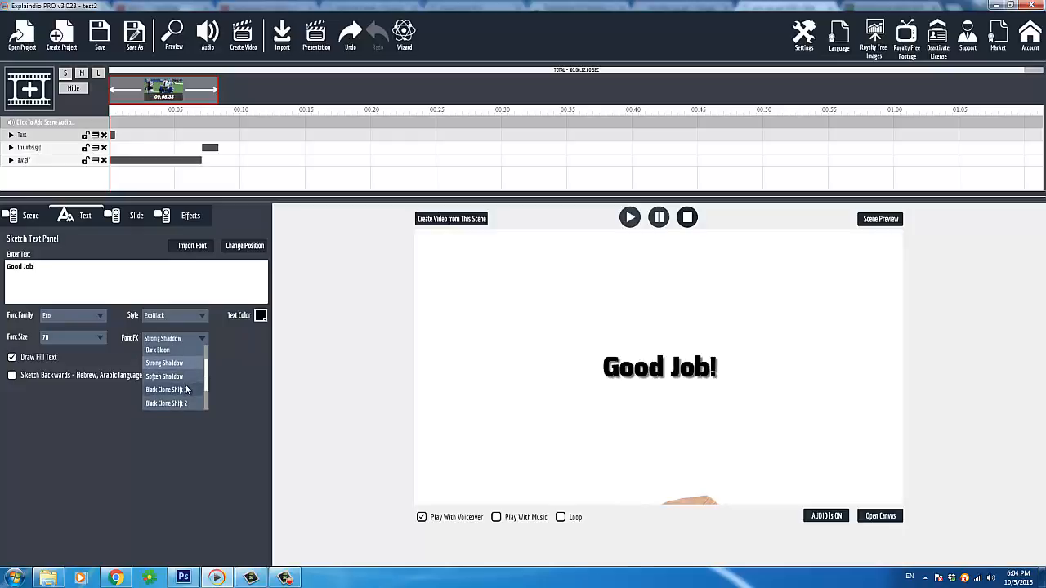
click(185, 384)
click(185, 341)
scroll(205, 397, down, 2)
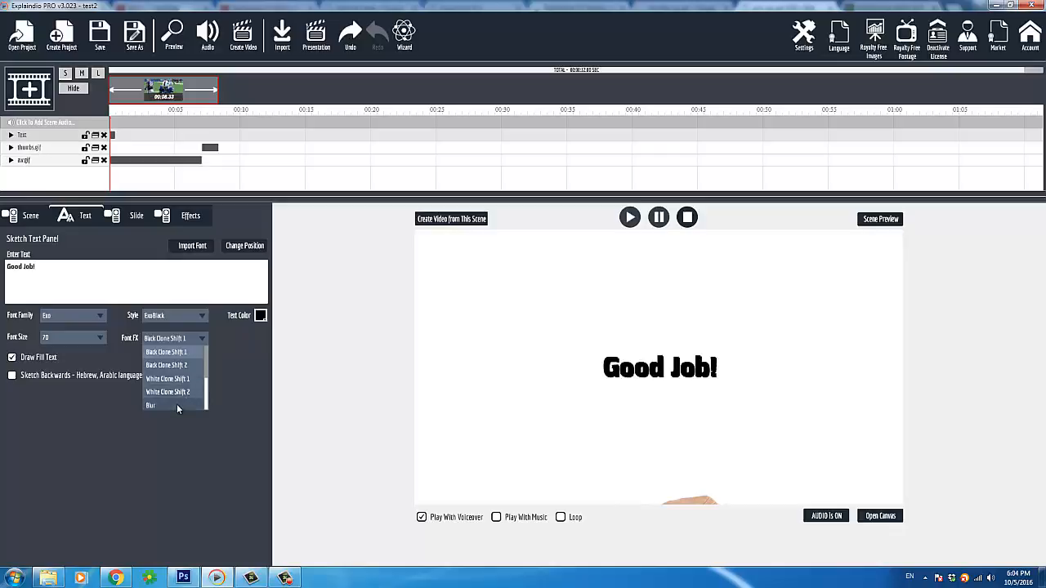
click(176, 405)
click(194, 338)
scroll(208, 359, up, 3)
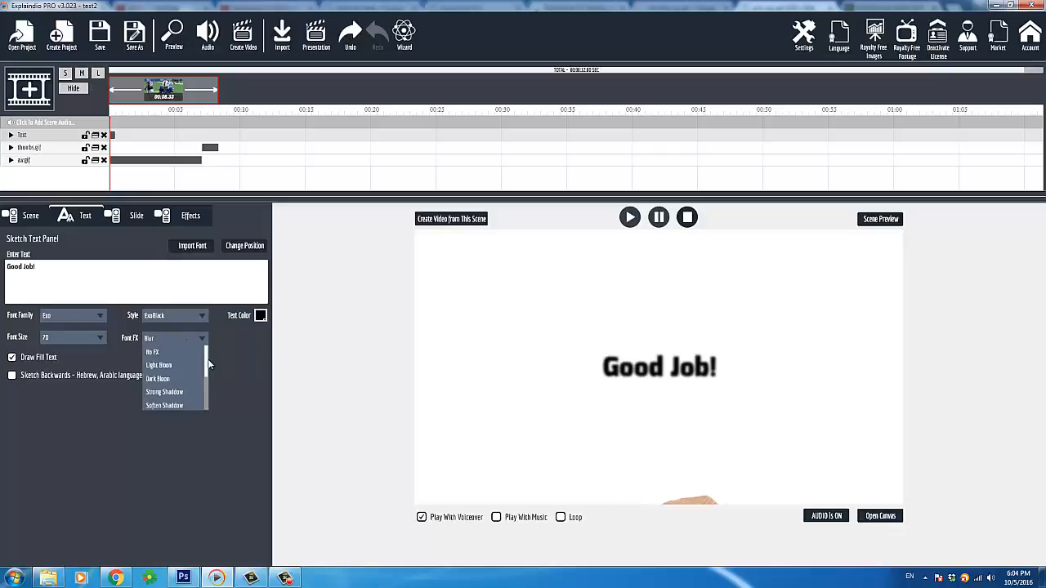
click(175, 378)
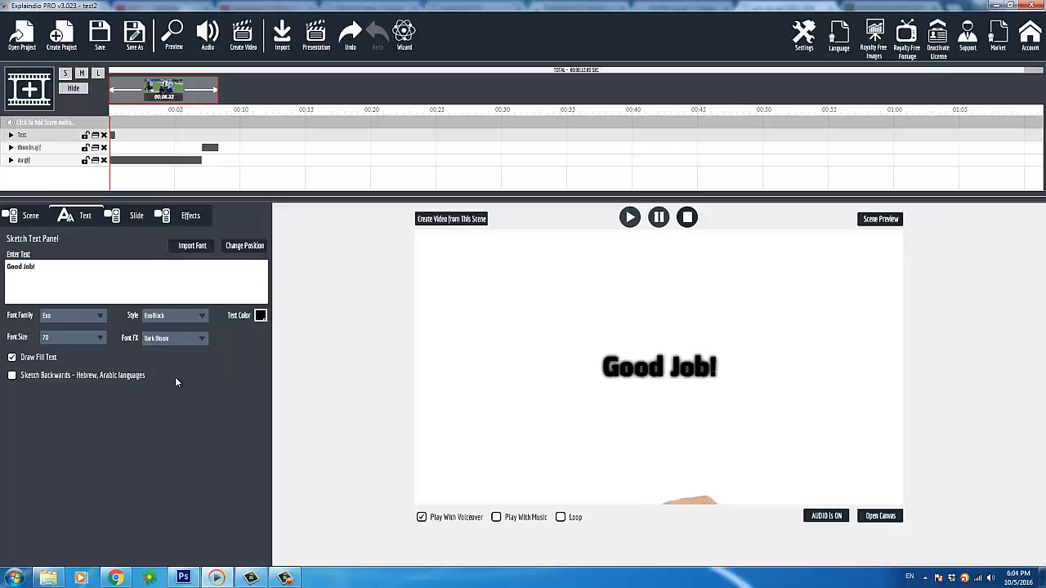
click(175, 339)
click(177, 392)
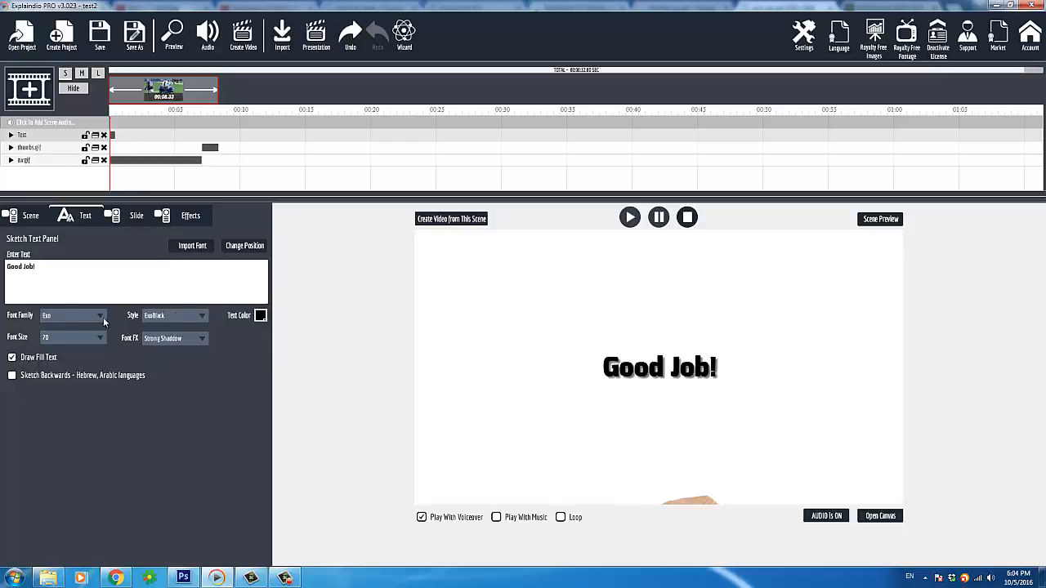
Add the plain Sketch effect to the Text element on the timeline
click(188, 222)
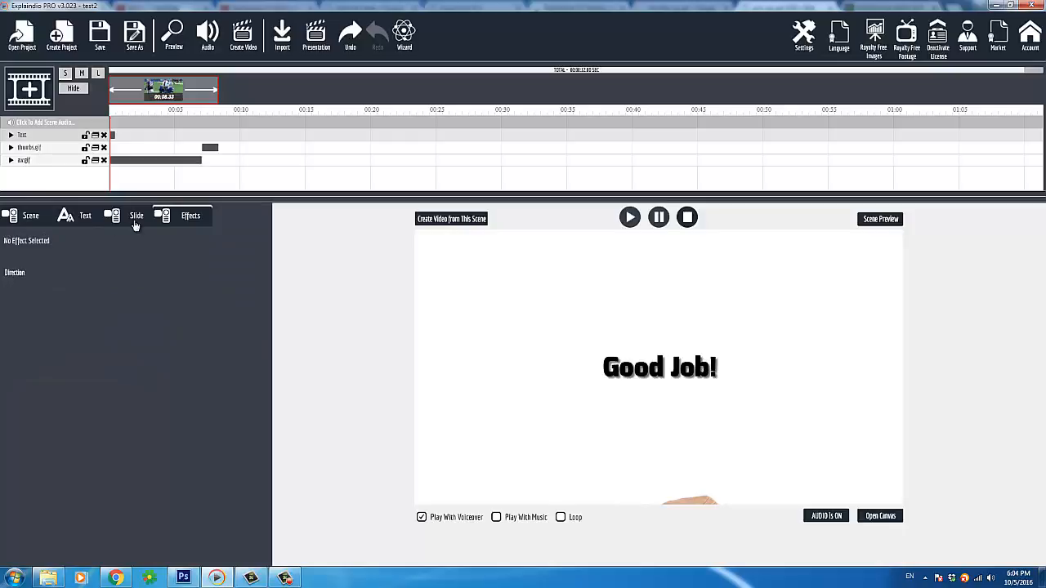
click(29, 220)
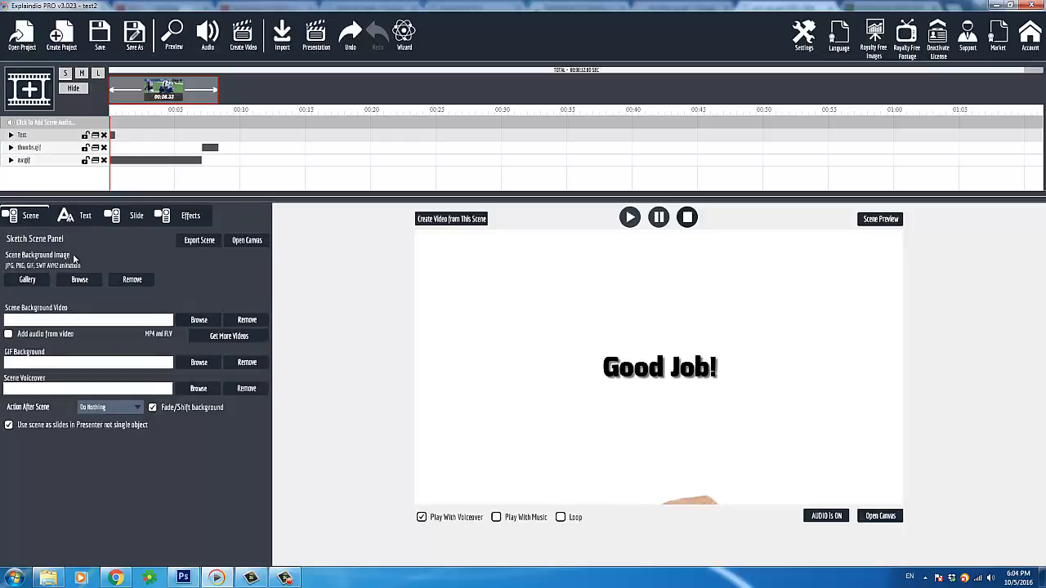
click(10, 135)
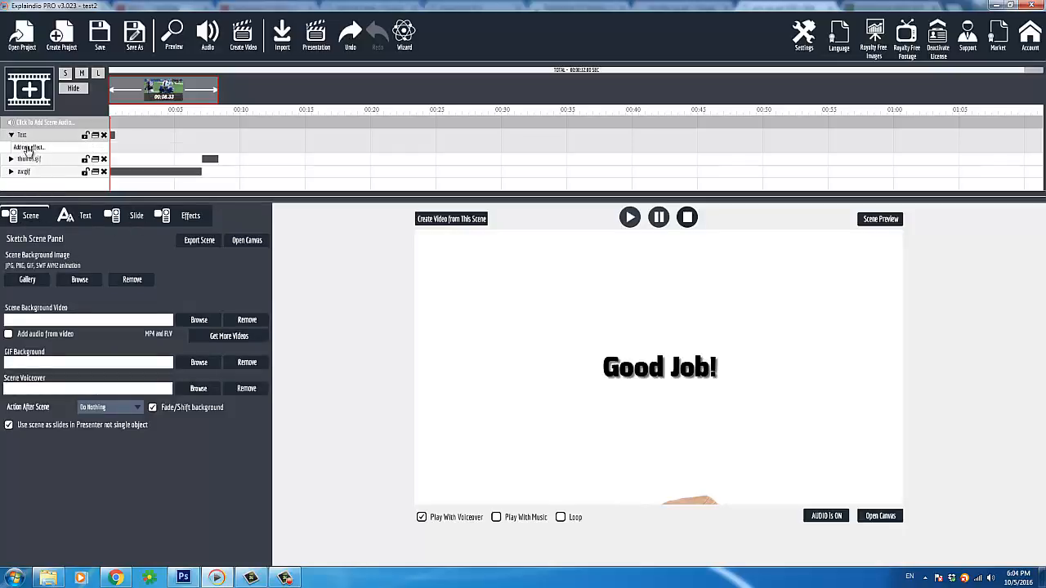
click(30, 148)
mouse_move(137, 160)
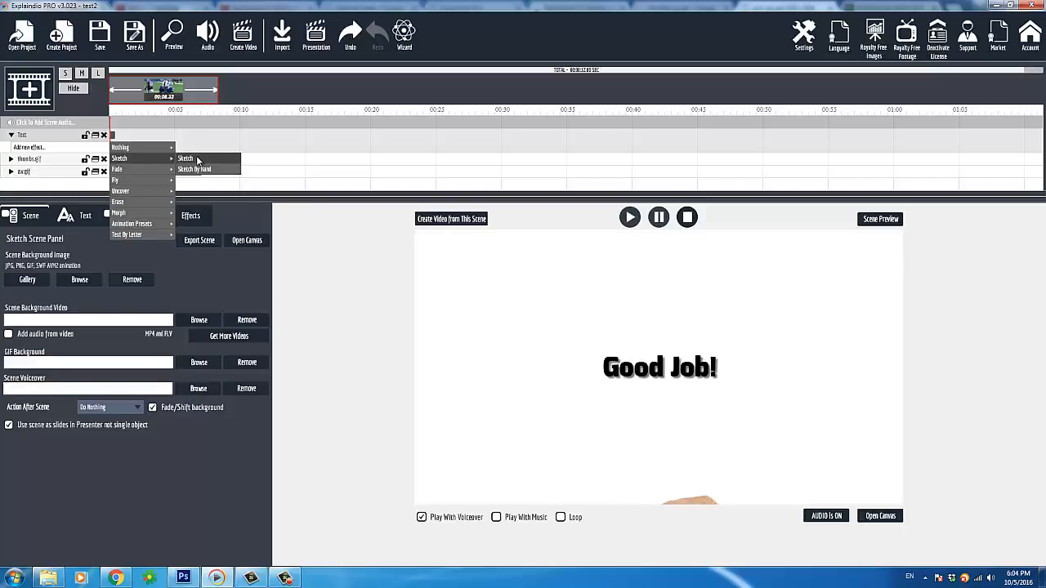
click(197, 161)
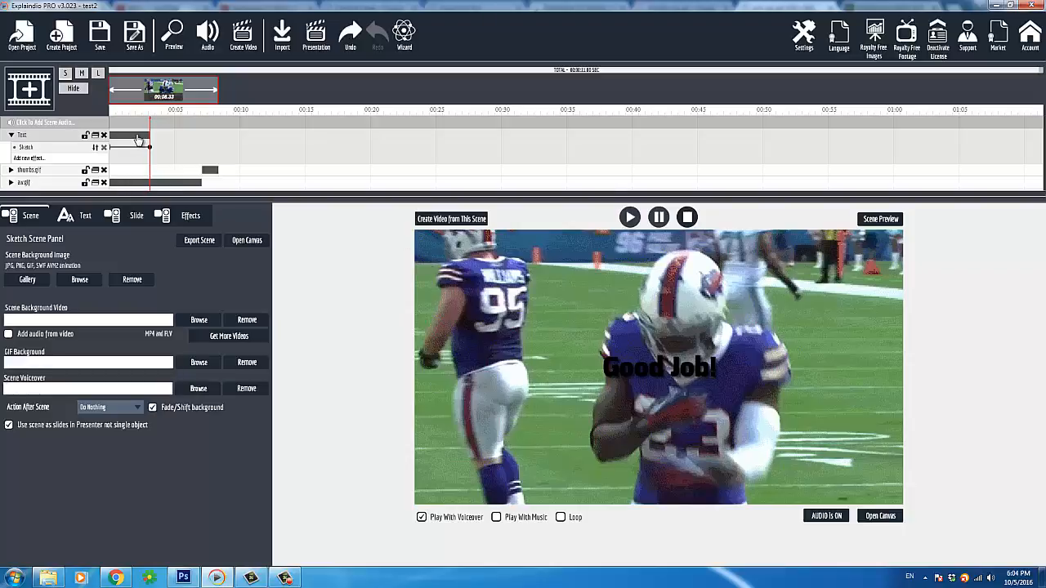
Shift the Text element's bar along the timeline so it starts just after the beginning of thumbs.gif
drag(139, 139, 253, 138)
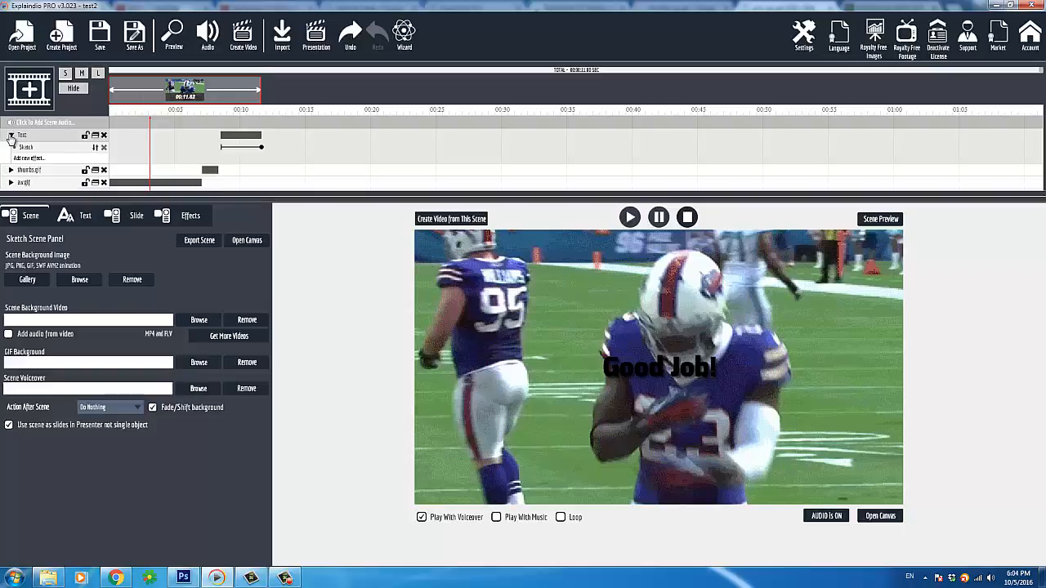
click(10, 135)
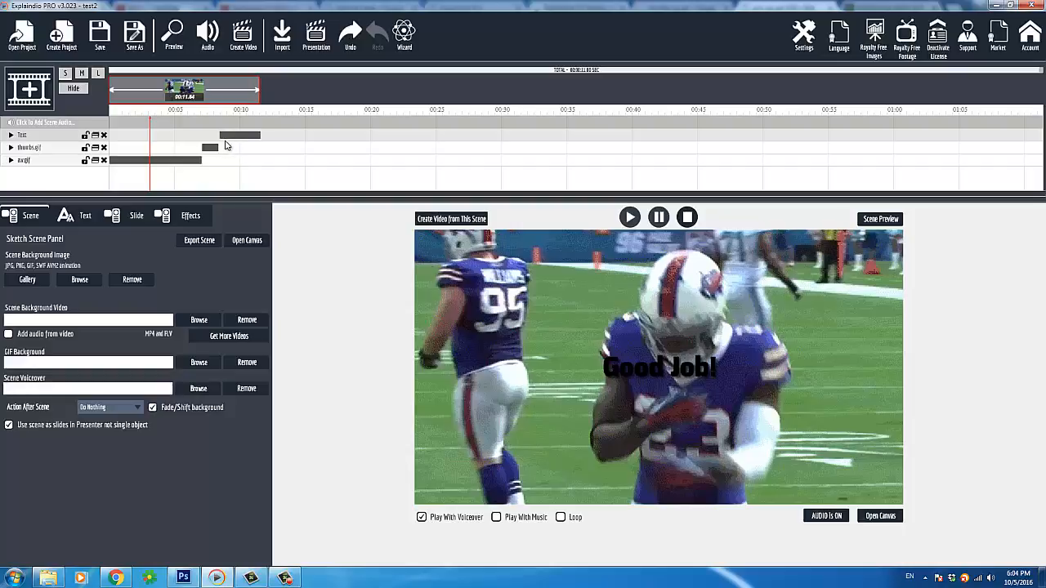
click(10, 136)
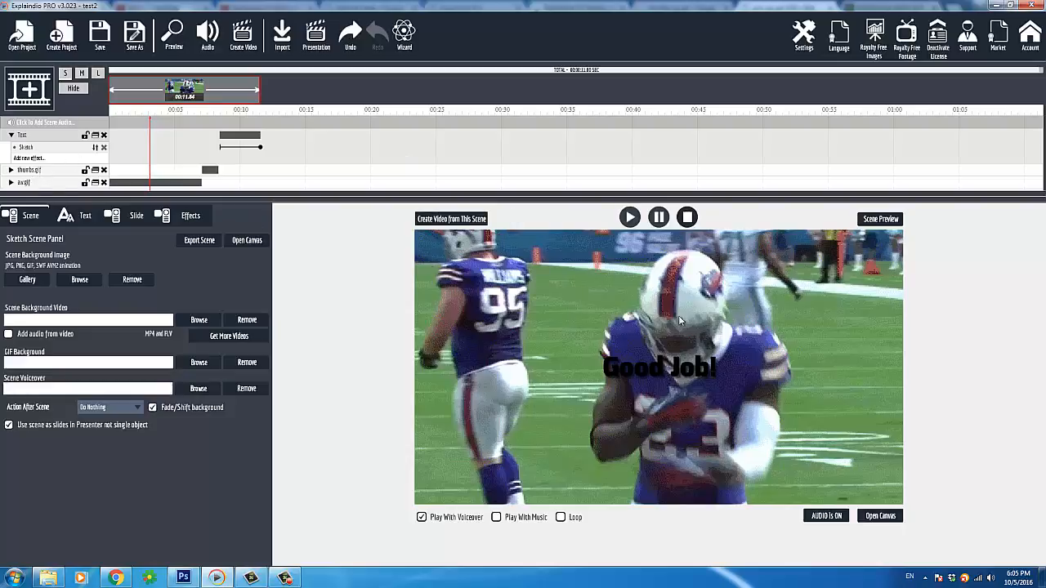
click(30, 171)
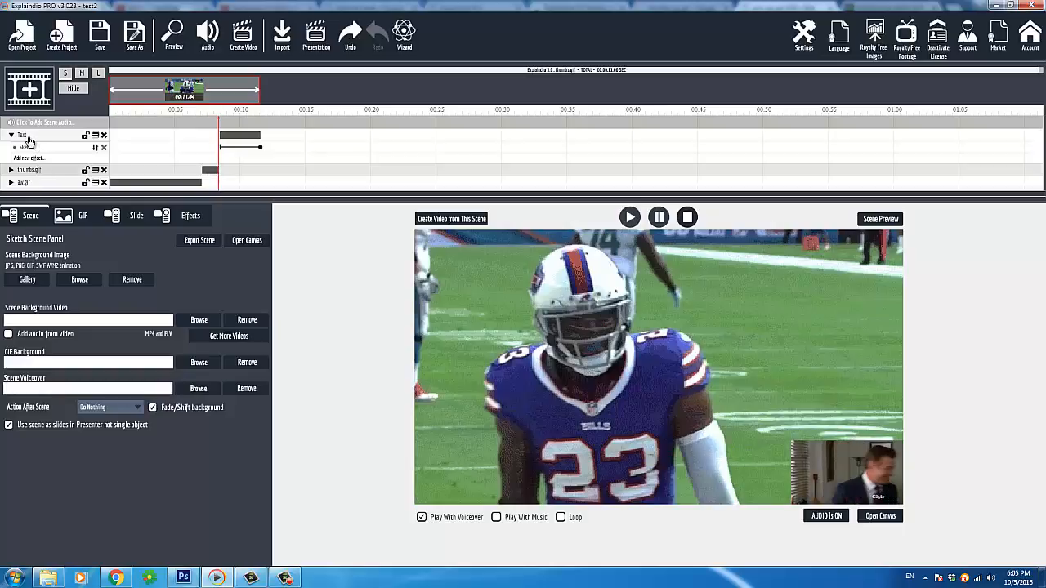
click(31, 143)
drag(238, 138, 224, 140)
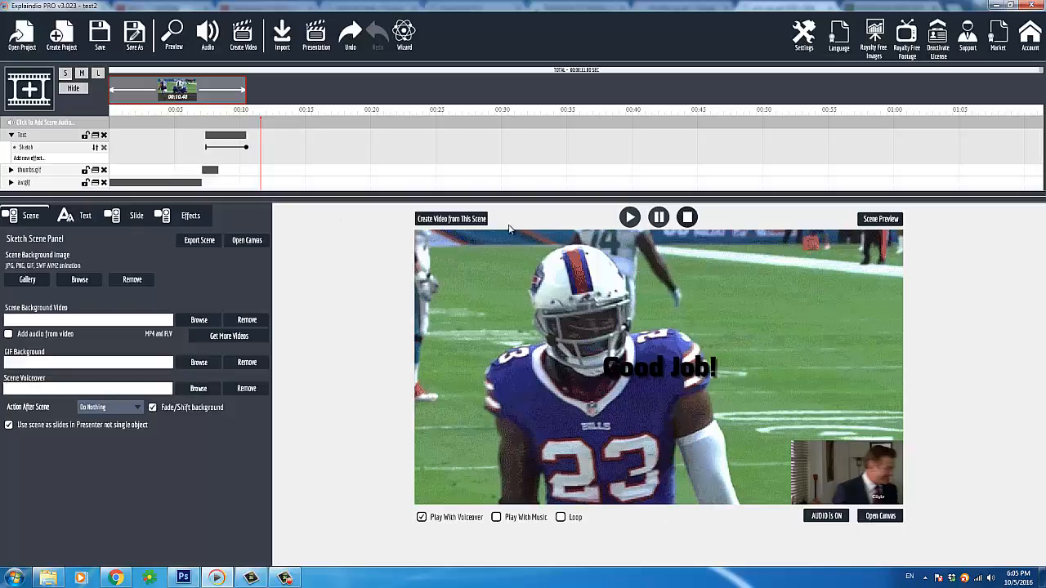
Open the canvas and move the "Good Job!" text slightly to the right and down over the player
click(247, 242)
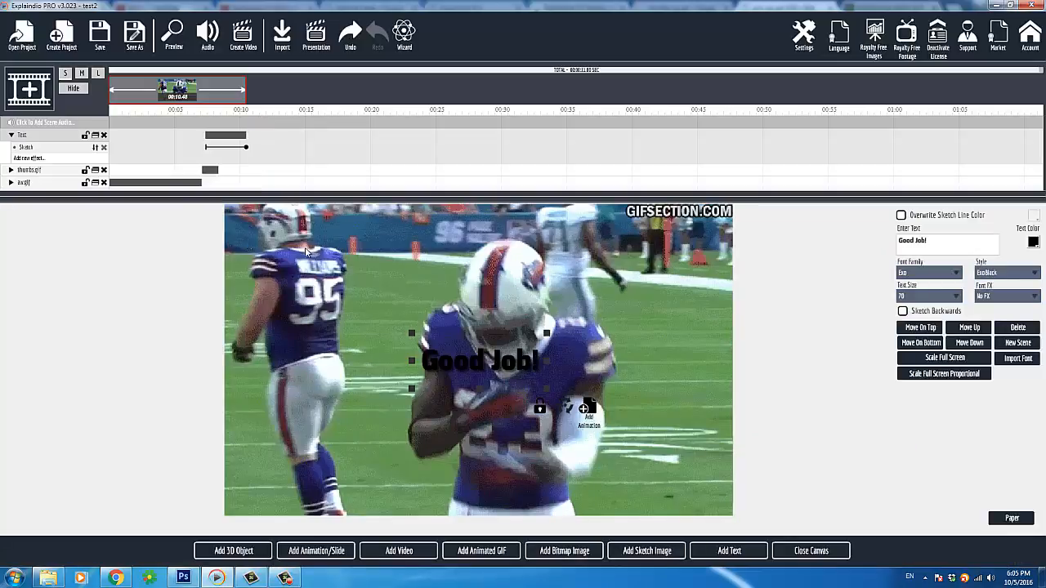
drag(494, 364, 533, 371)
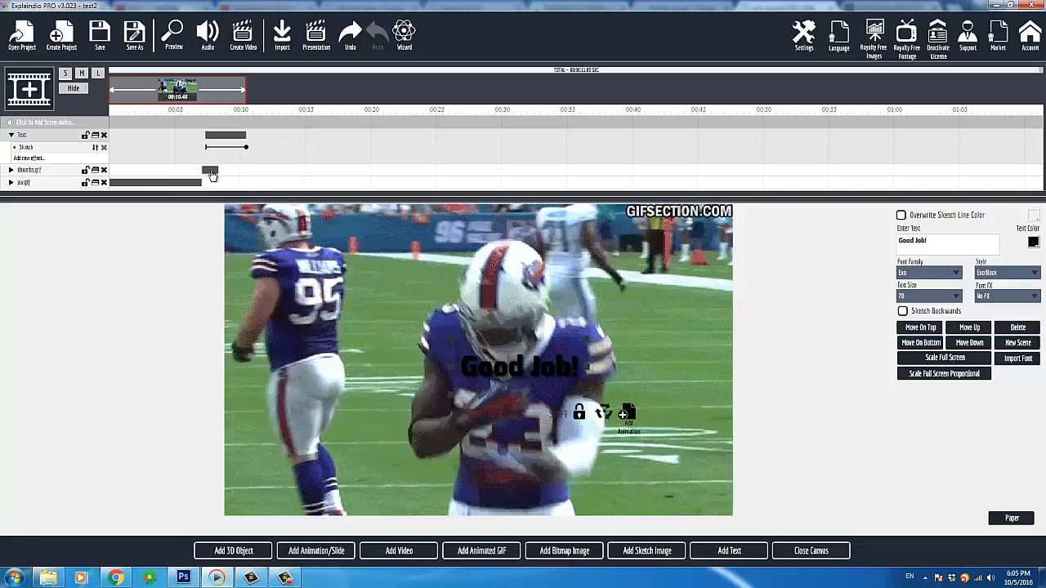
Position the "Good Job!" text just above thumbs.gif on the canvas and shift its timeline bar to start right after thumbs.gif ends
click(45, 172)
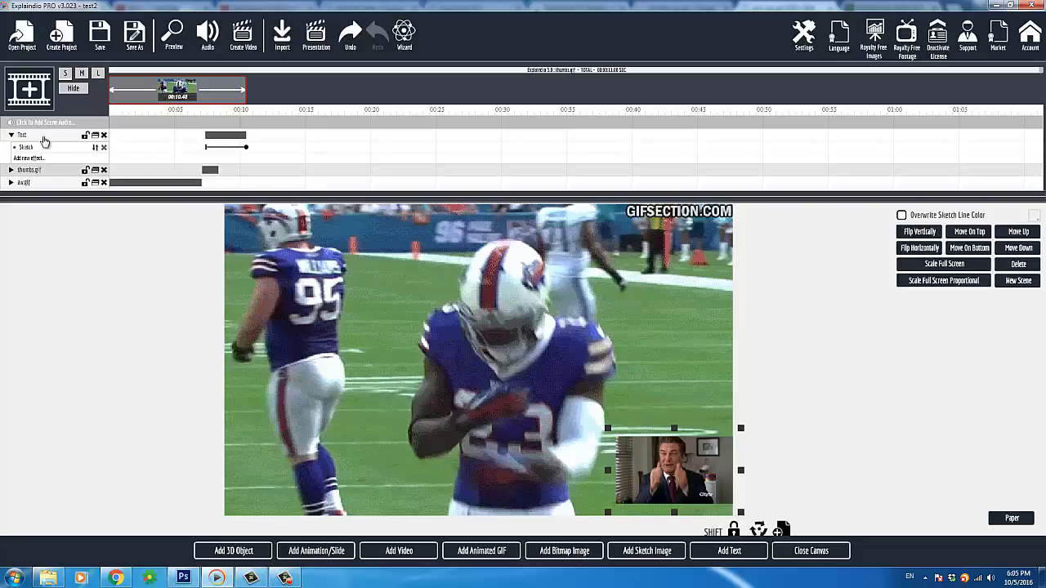
click(45, 142)
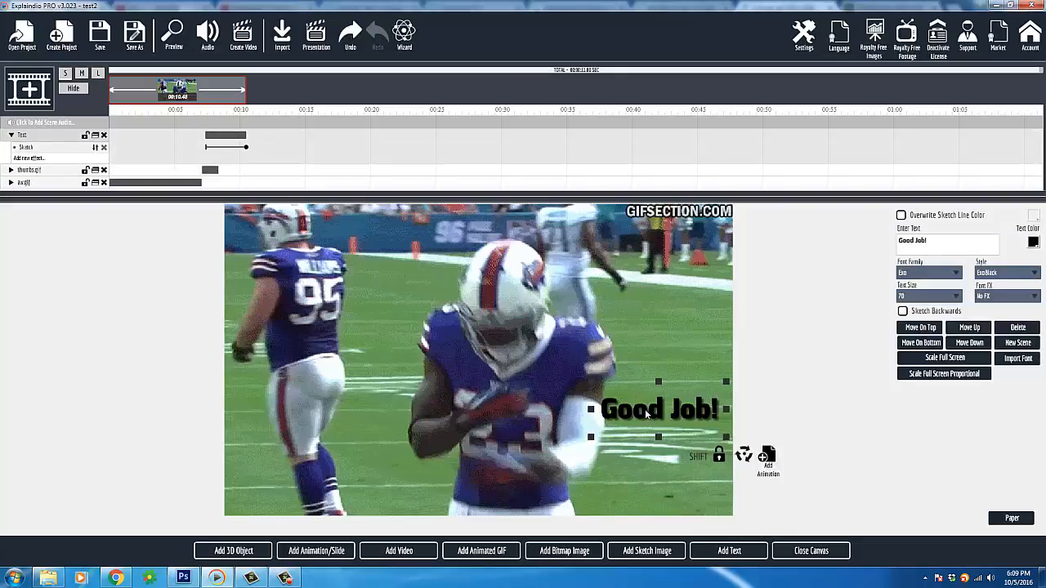
drag(646, 414, 645, 419)
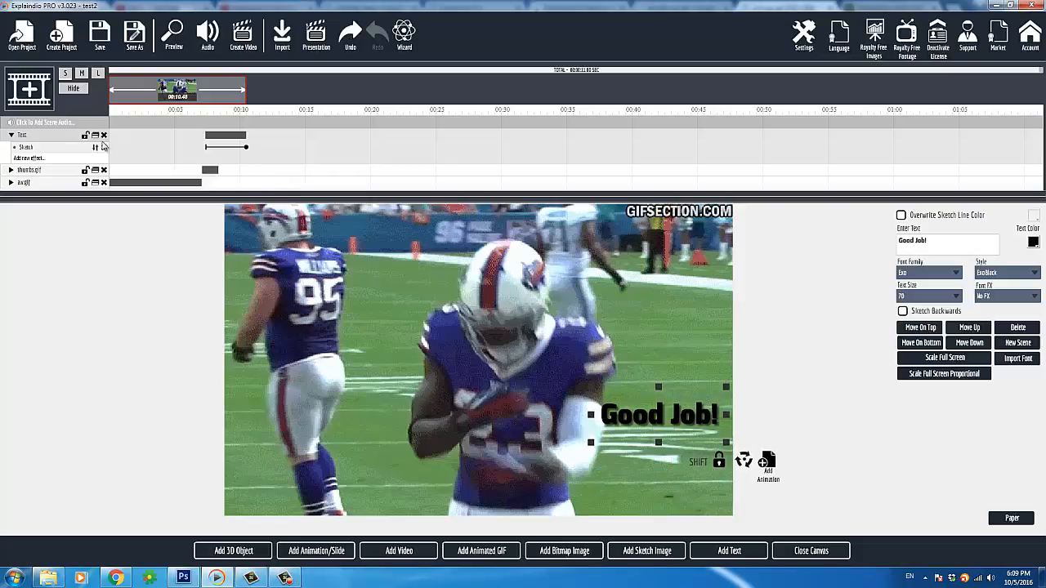
mouse_move(225, 142)
mouse_down()
mouse_move(241, 144)
mouse_move(214, 145)
mouse_move(243, 147)
mouse_move(231, 141)
mouse_up()
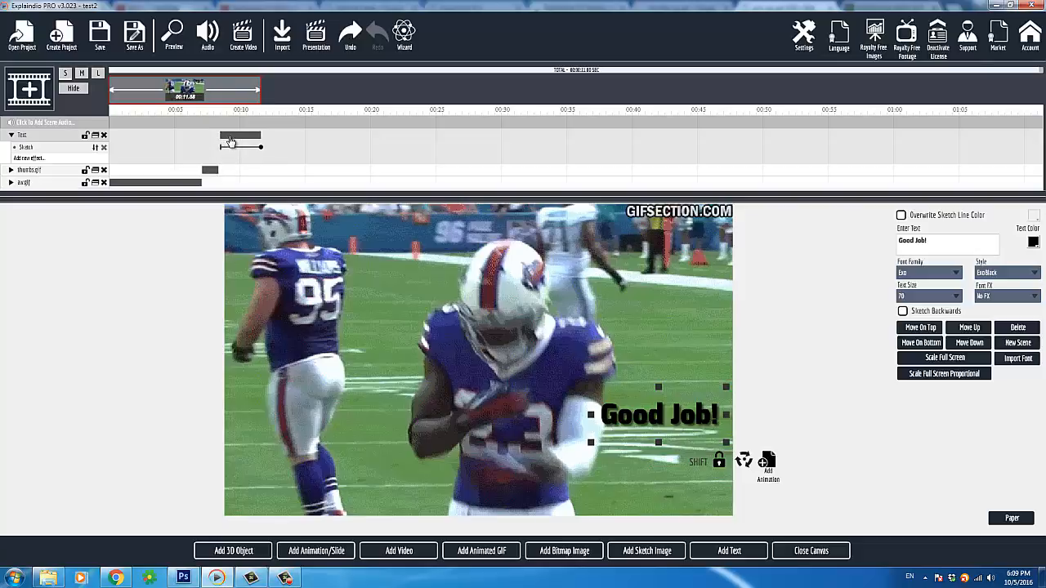
click(810, 551)
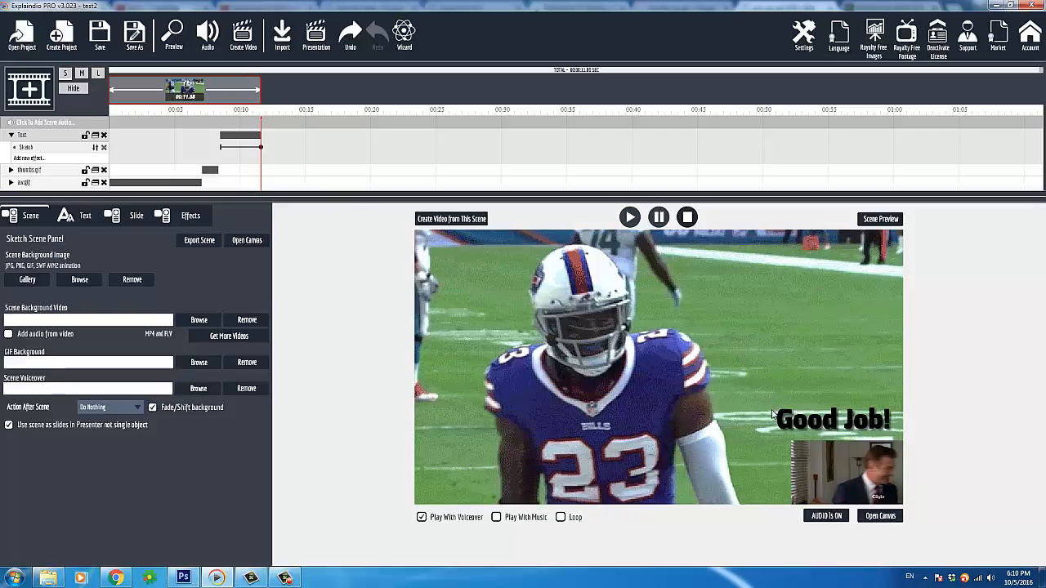
Reopen the canvas and nudge the "Good Job!" text slightly further right to line up above thumbs.gif
click(877, 519)
drag(640, 421, 650, 421)
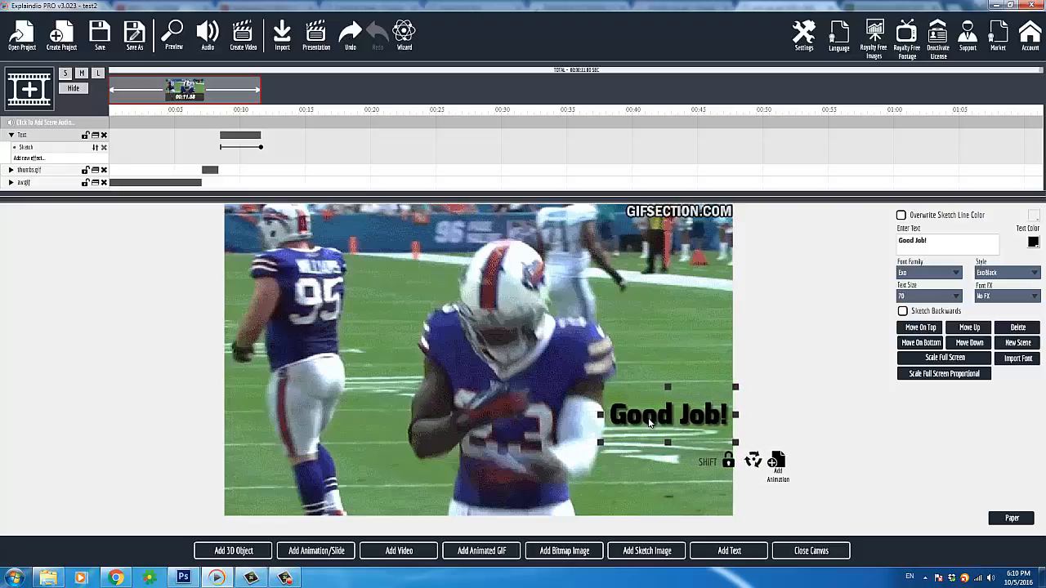
click(802, 553)
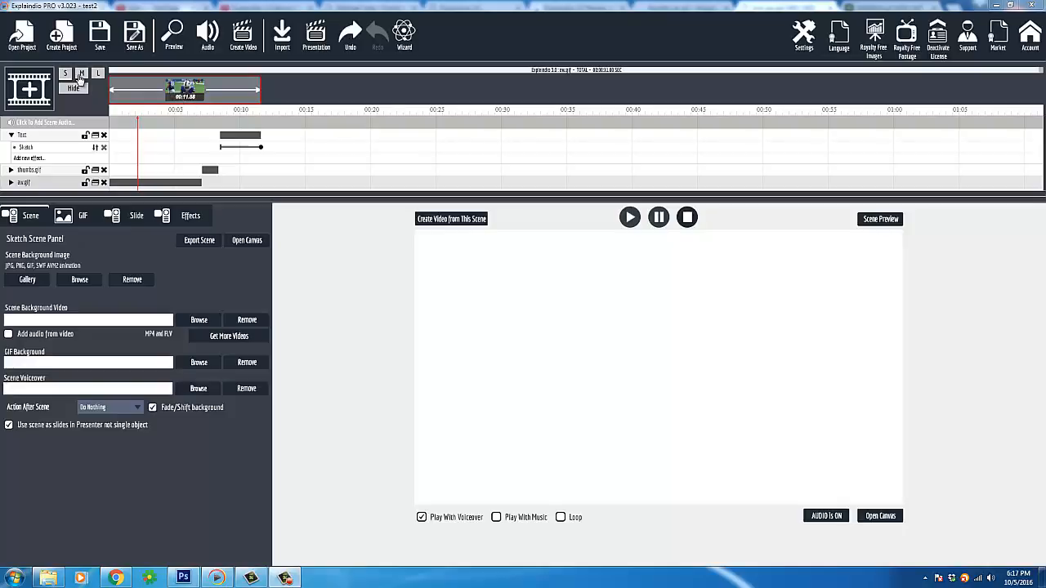
Preview the whole project to check the timing of both GIFs and the text, and stop the scene playback
click(174, 41)
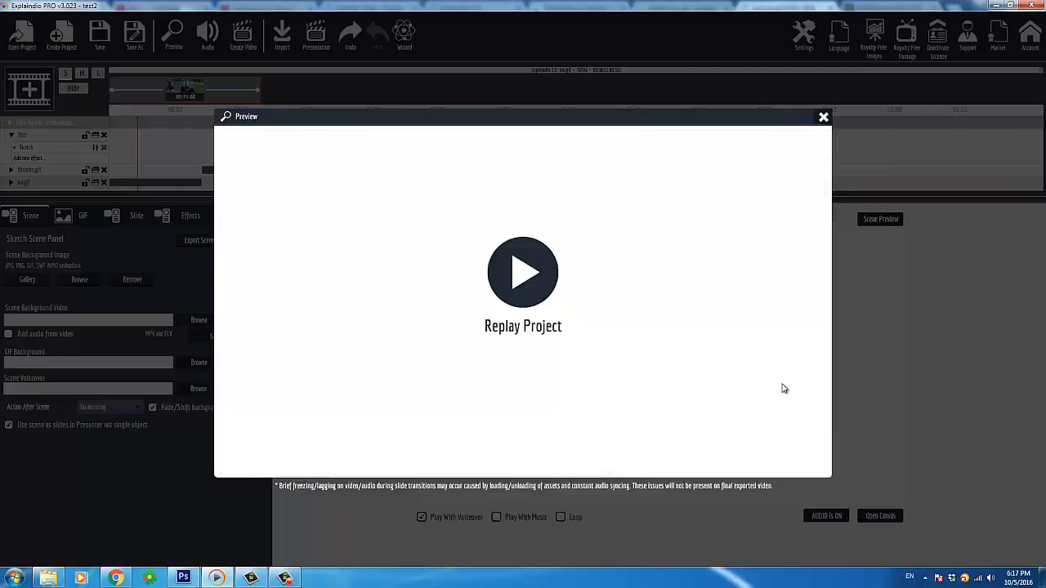
click(824, 118)
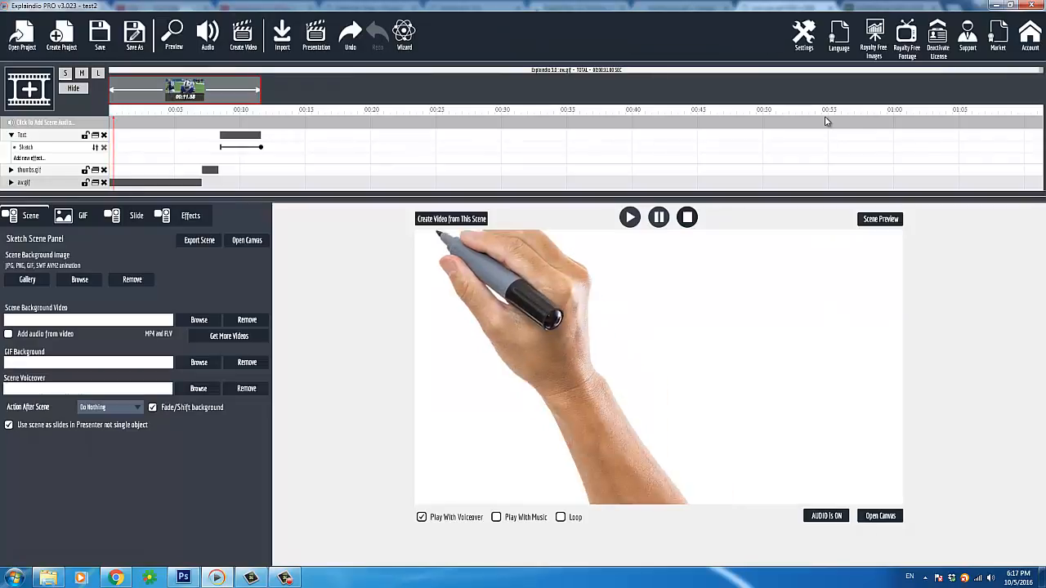
click(687, 217)
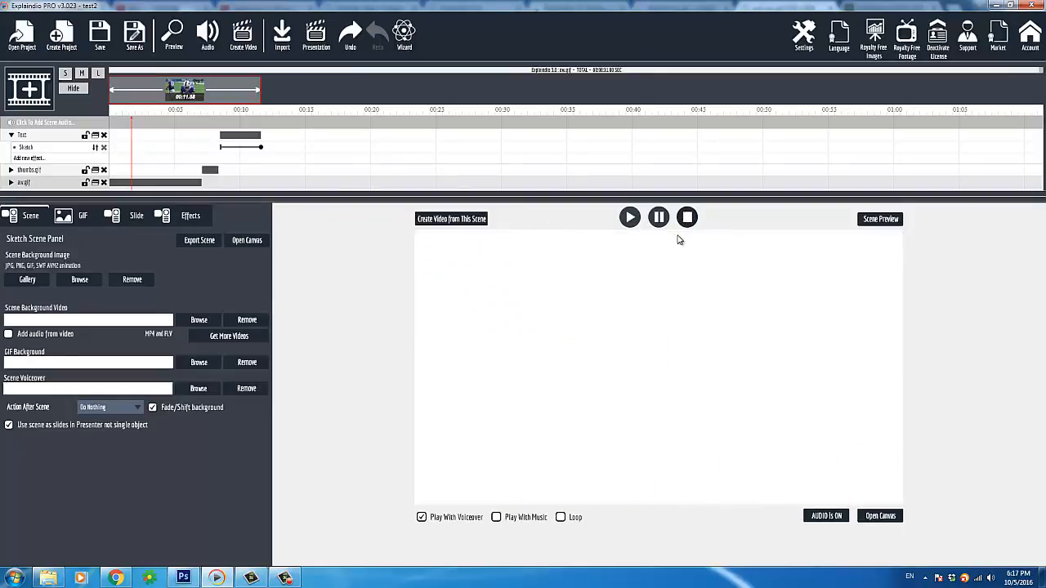
Add a Fly Out effect to the Text element after its Sketch effect
click(35, 142)
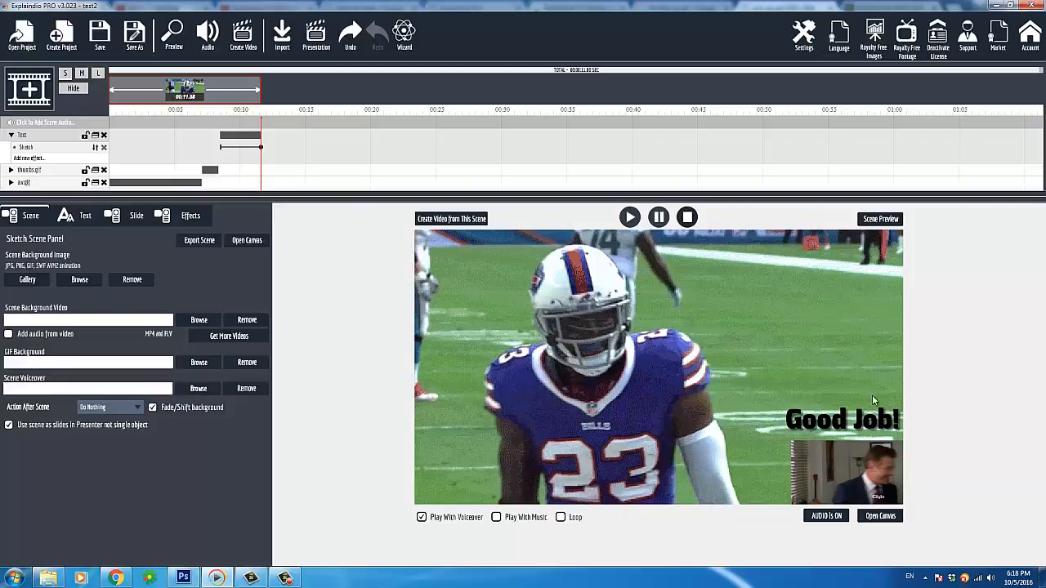
click(31, 161)
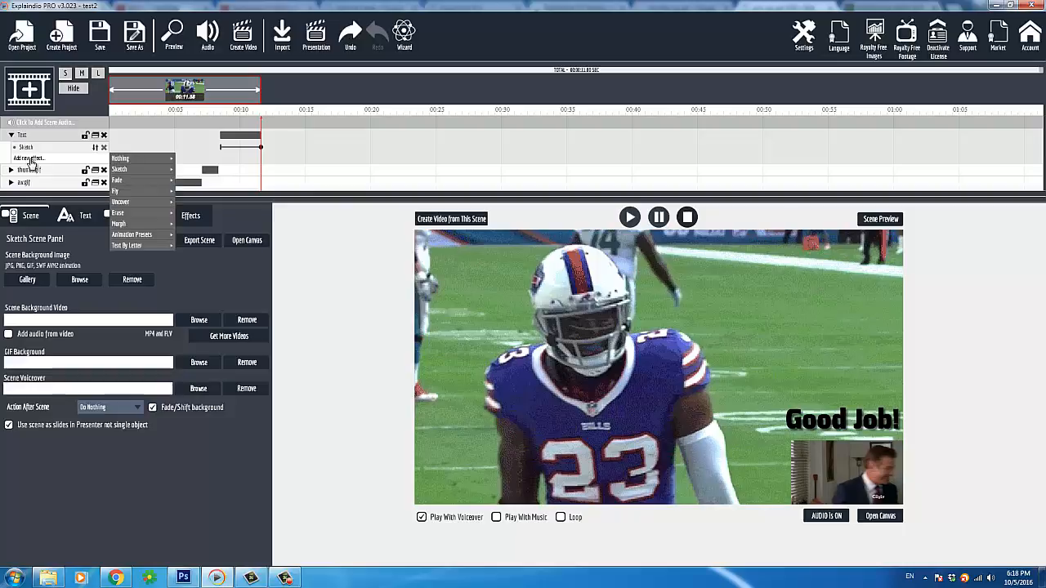
mouse_move(119, 162)
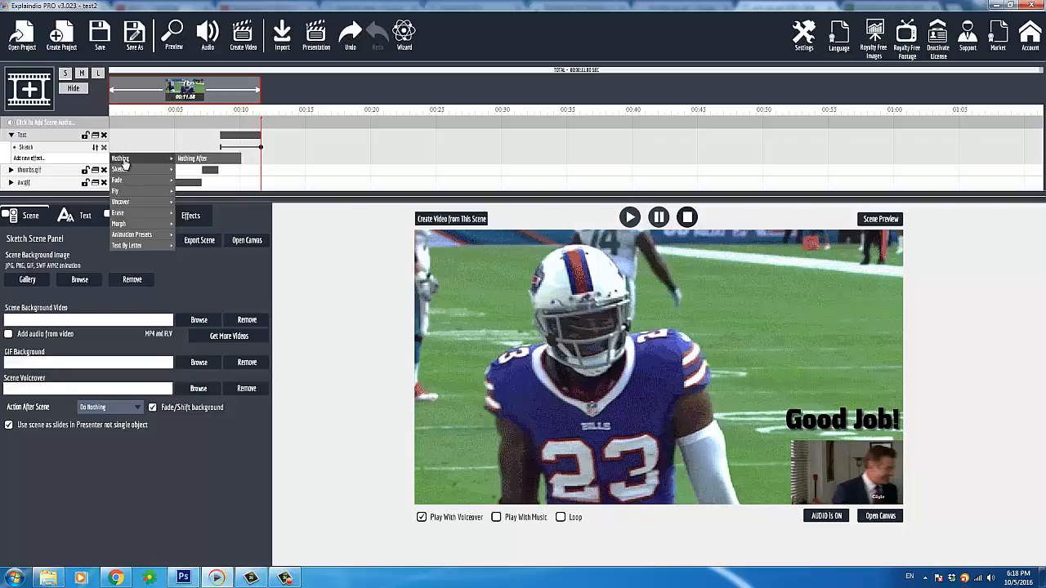
mouse_move(142, 195)
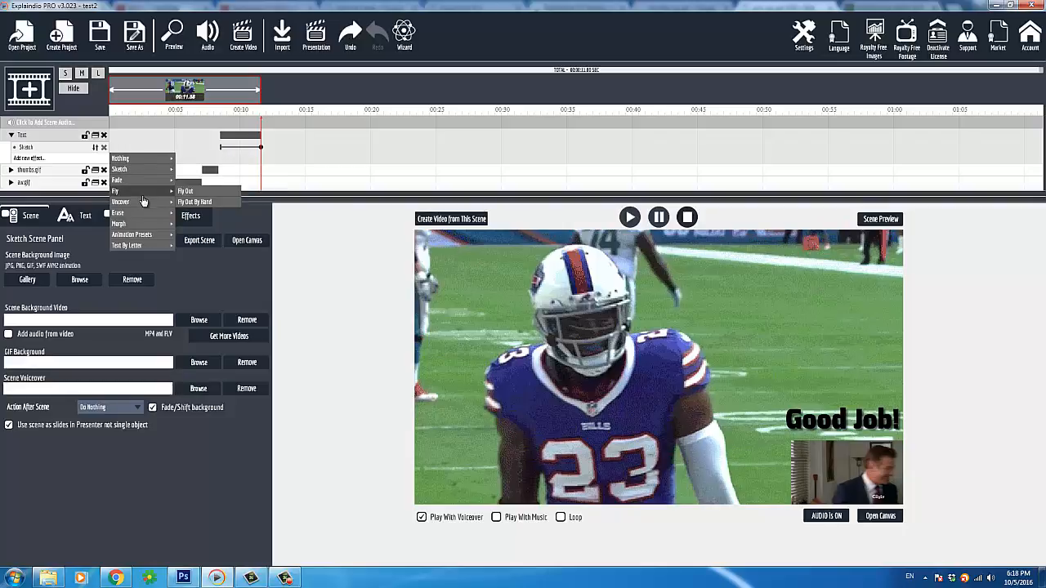
mouse_move(140, 217)
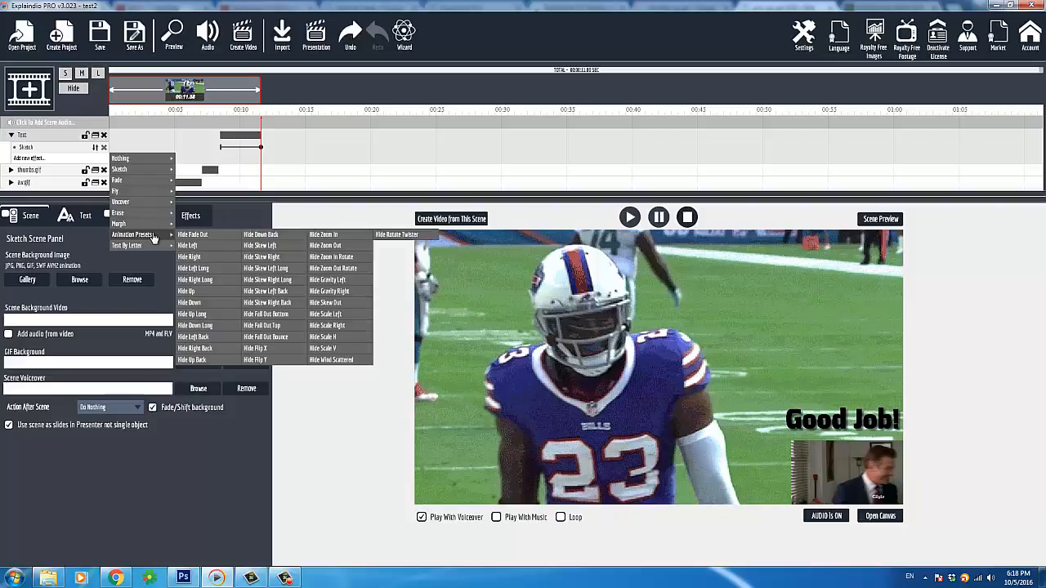
mouse_move(157, 235)
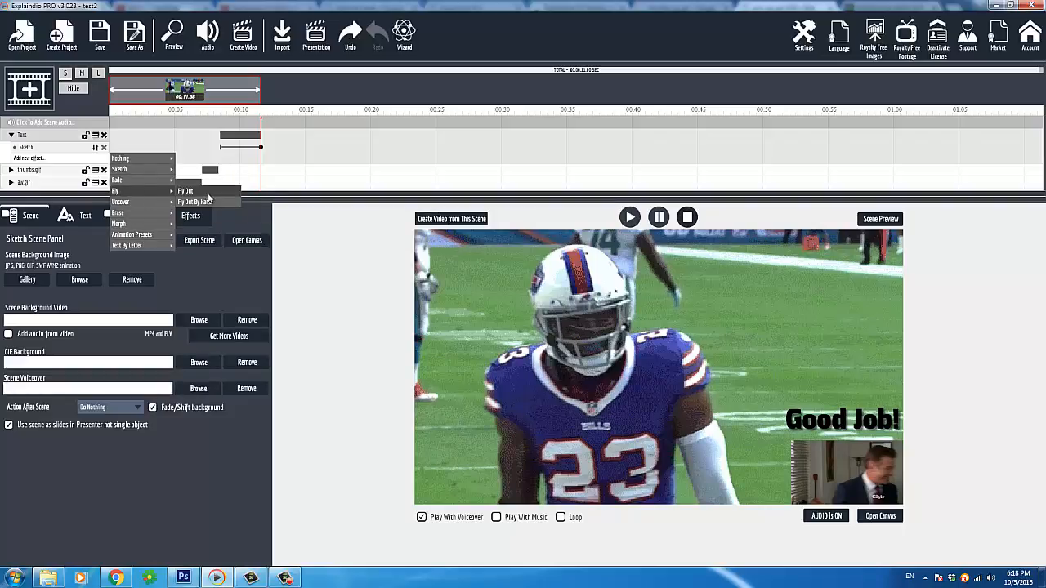
click(207, 193)
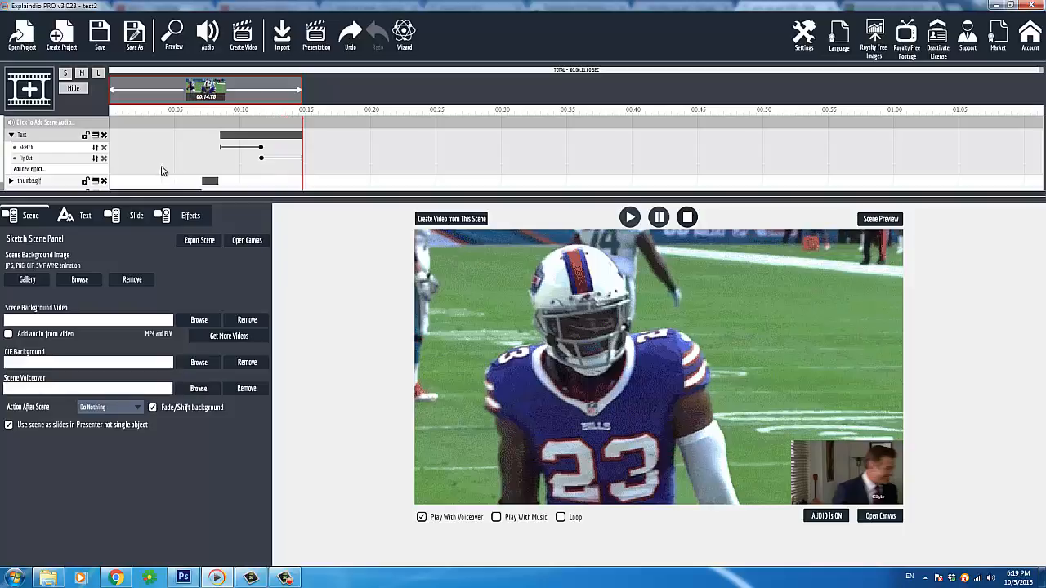
Add a Fade Out effect to thumbs.gif and preview the project
click(28, 183)
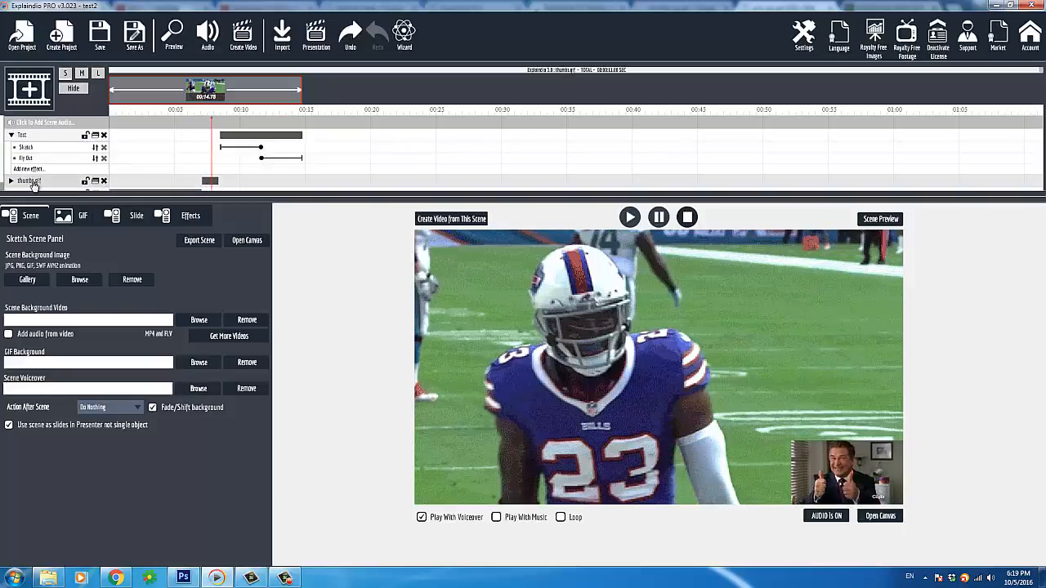
click(11, 126)
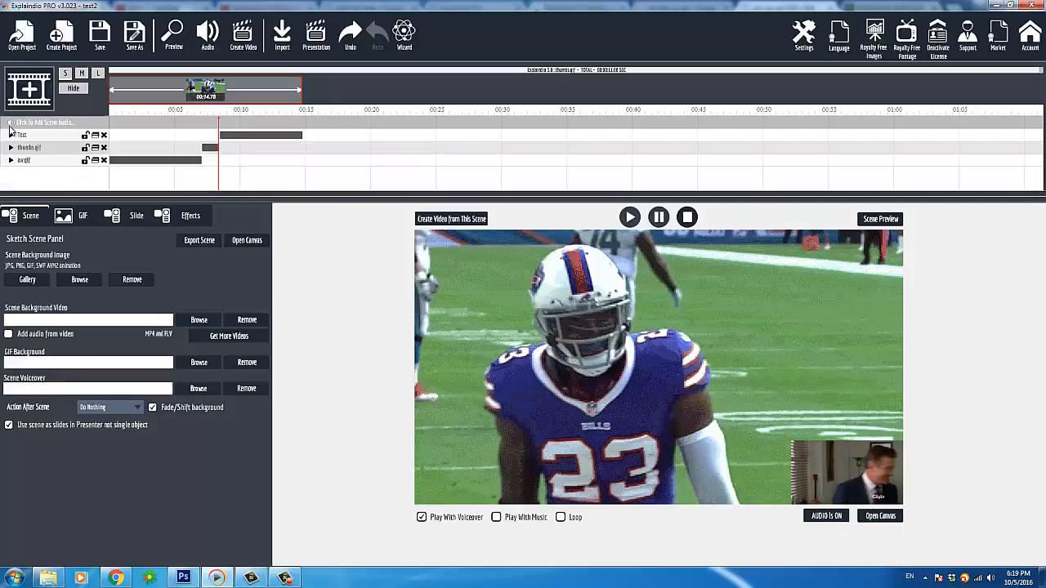
click(11, 148)
click(41, 161)
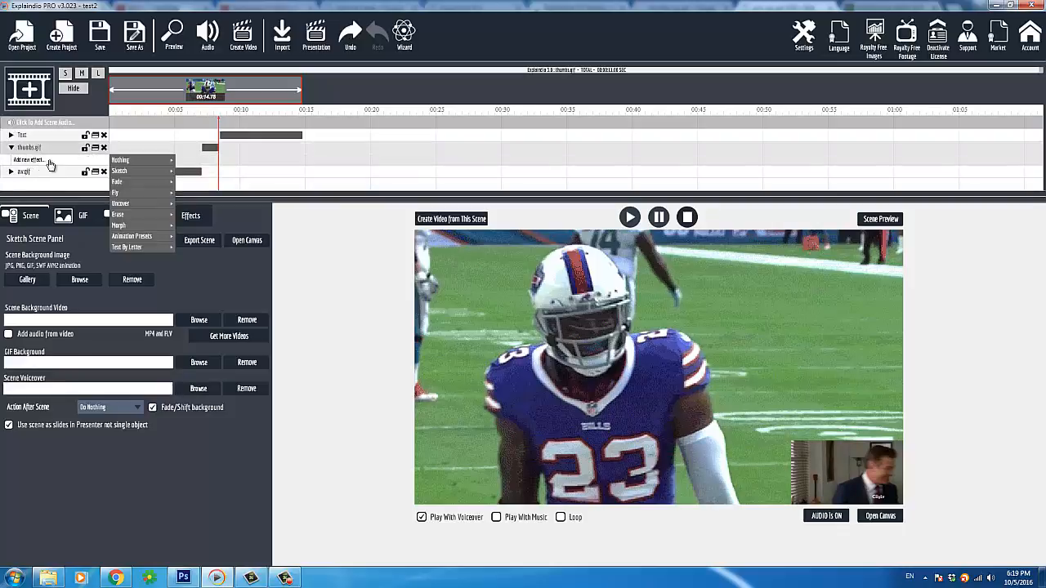
mouse_move(140, 193)
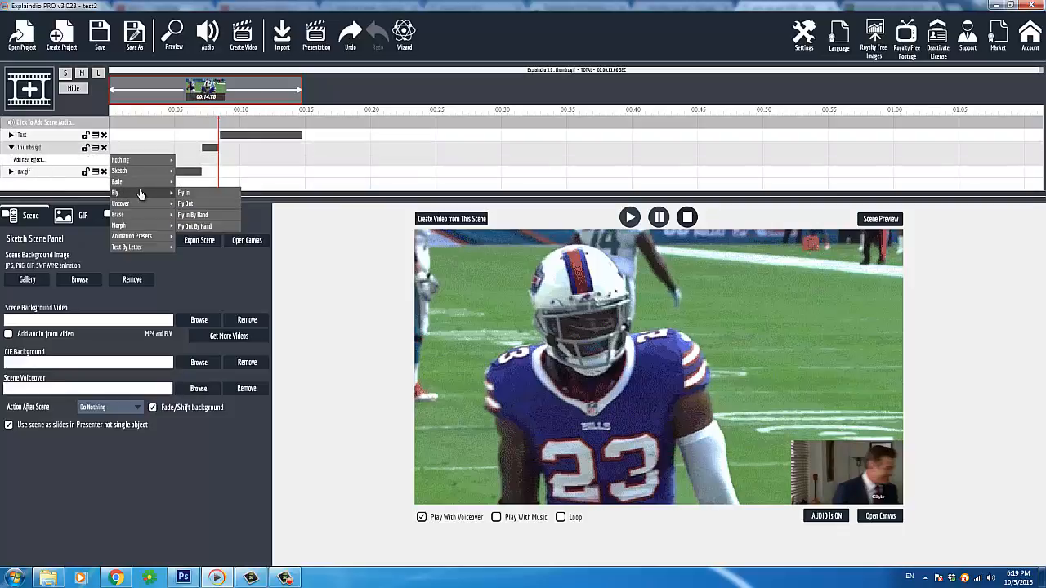
click(196, 203)
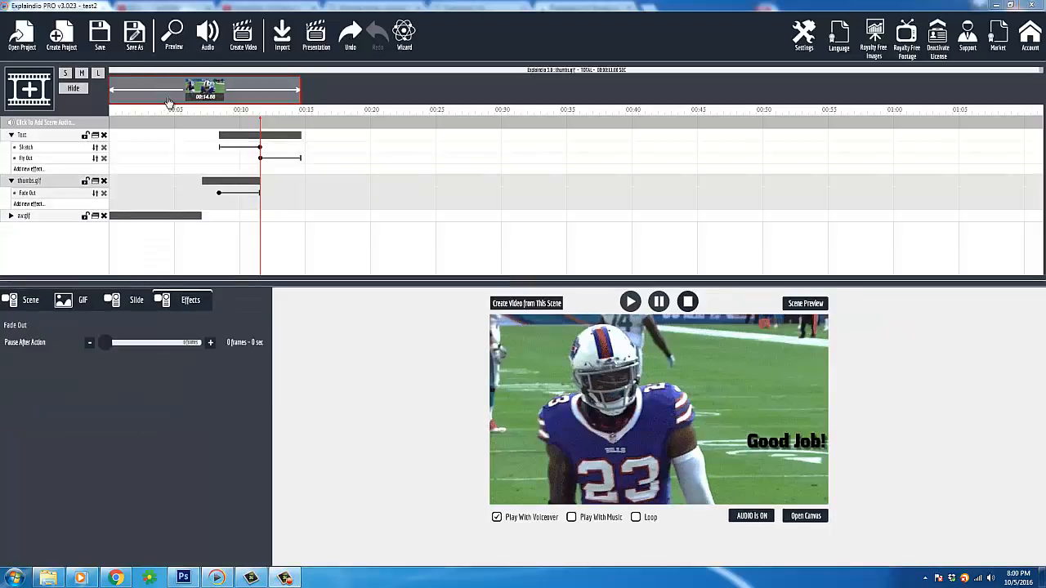
click(173, 37)
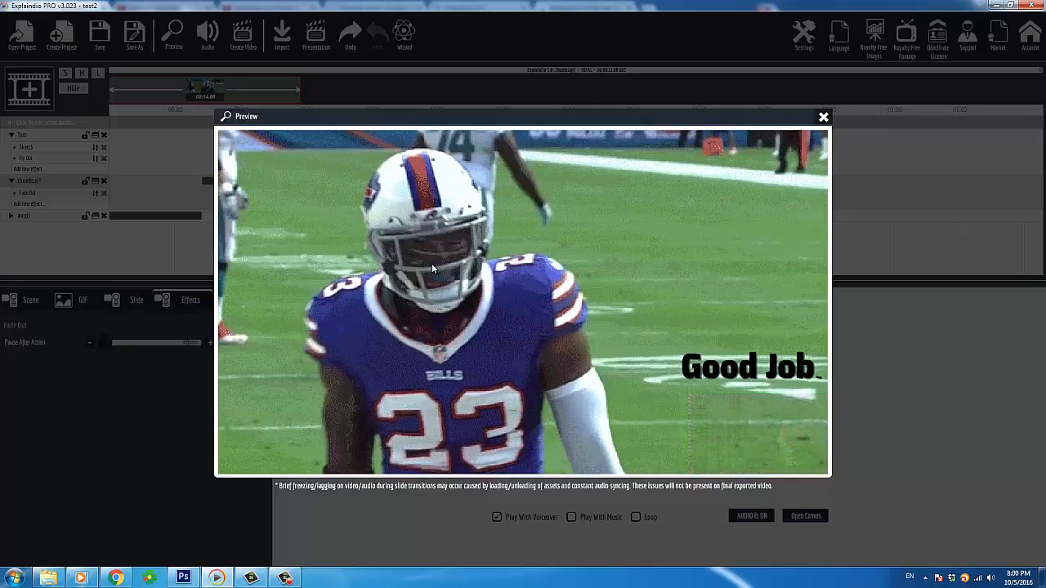
click(824, 117)
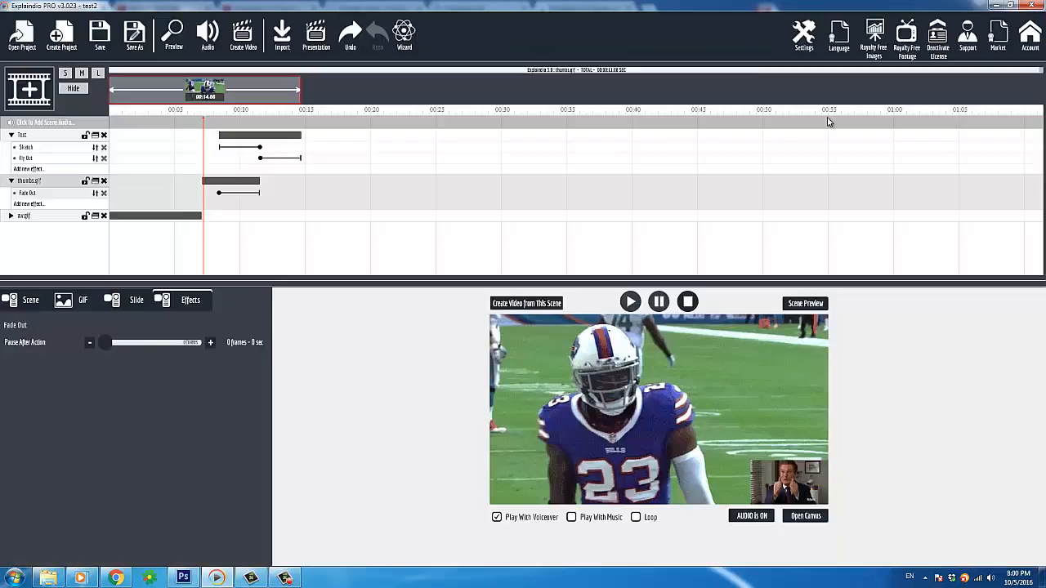
Replace the Fade Out effect on thumbs.gif with Fly Out and preview the project
click(103, 193)
click(39, 193)
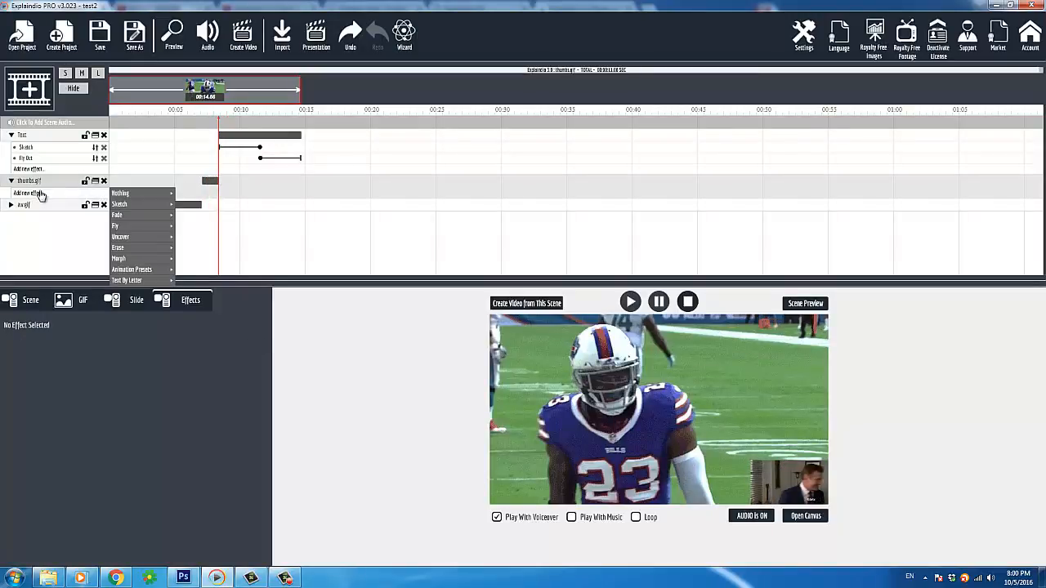
mouse_move(121, 227)
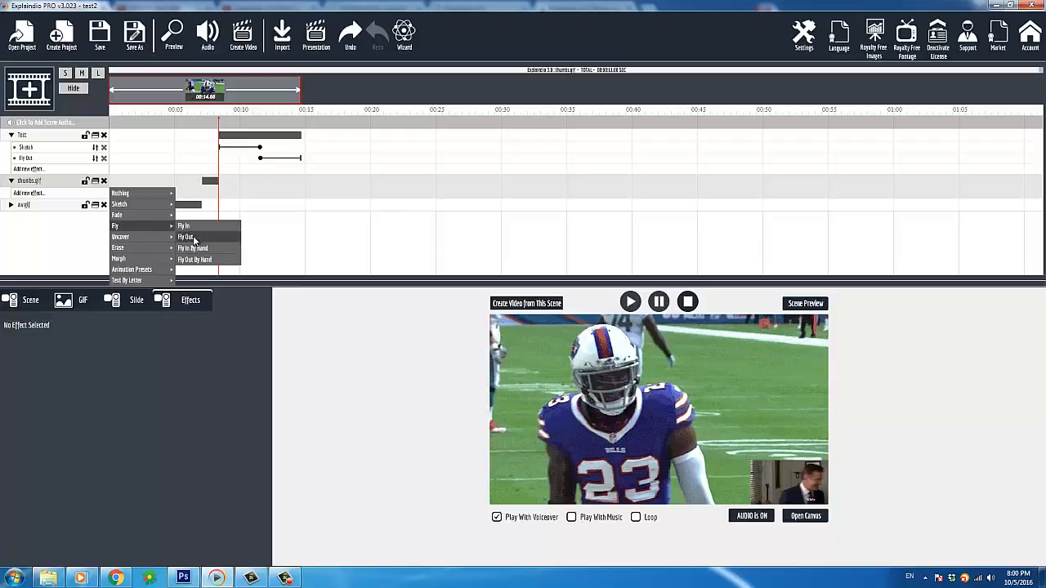
click(186, 237)
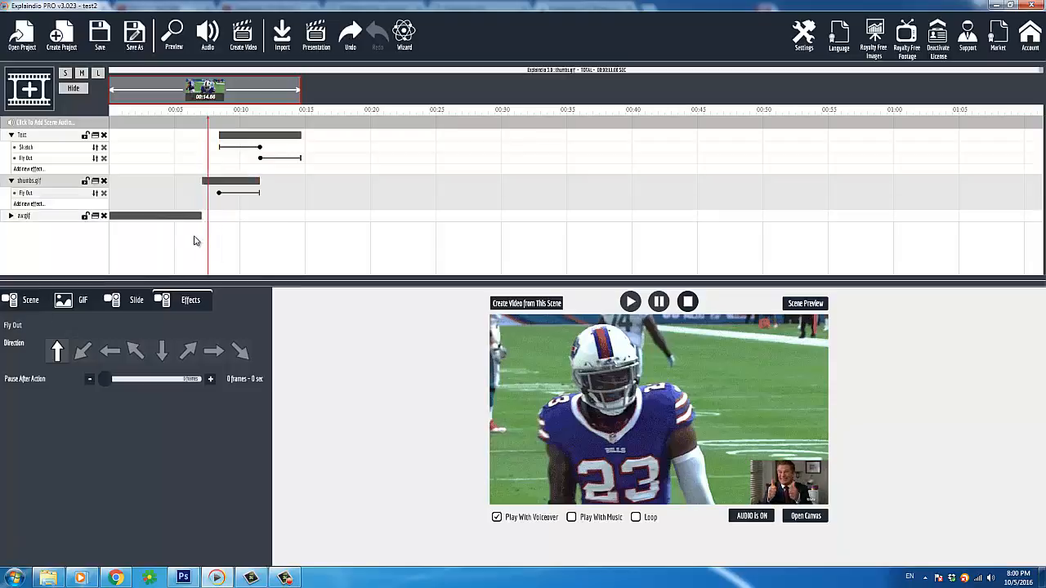
click(181, 47)
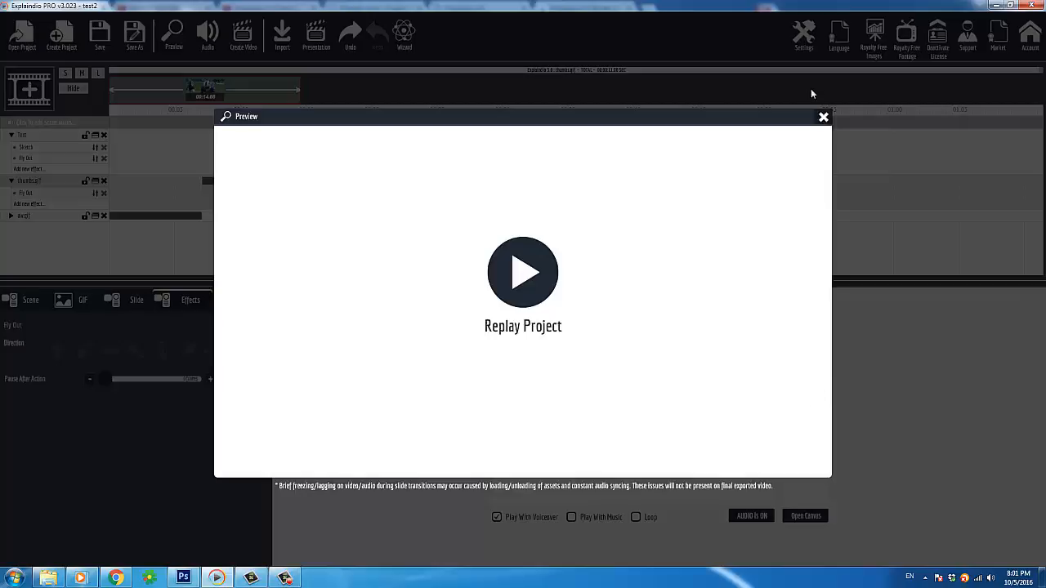
click(822, 117)
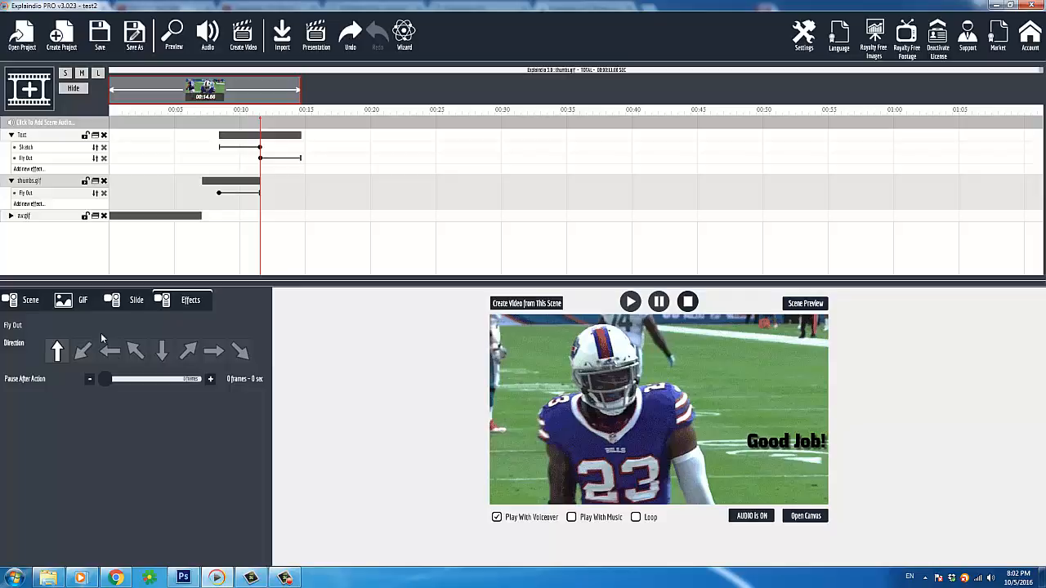
Set the Fly Out direction of thumbs.gif to the right and check the pause setting of the Text element's Fly Out
click(211, 353)
click(37, 160)
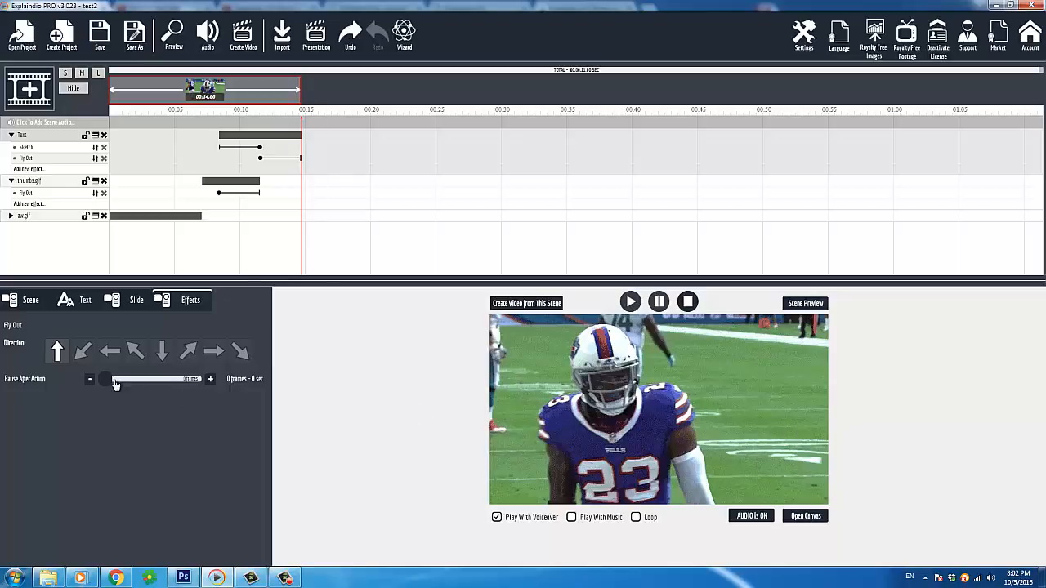
drag(115, 385, 92, 380)
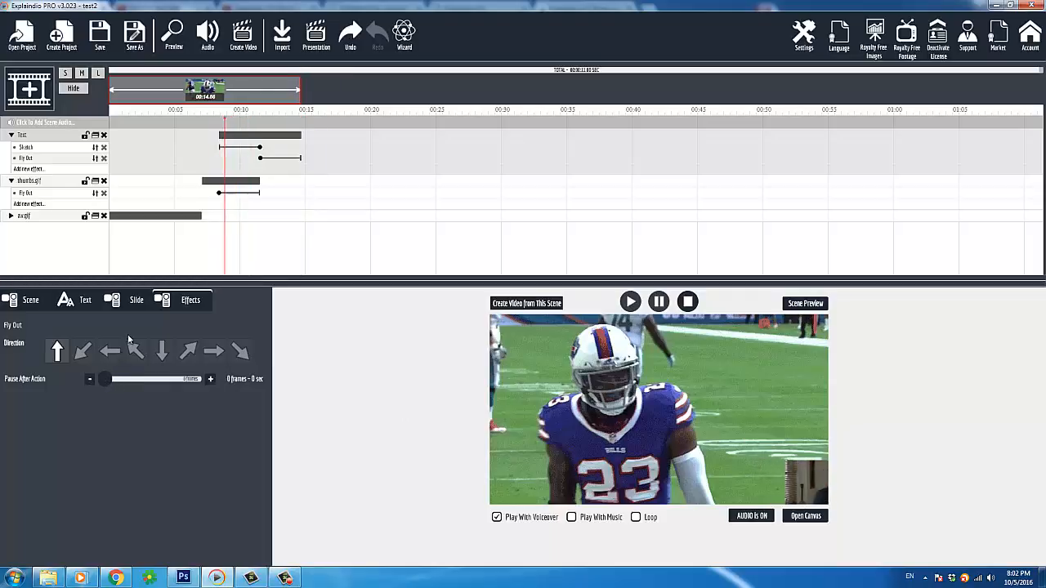
Set Pause After Action to 77 frames for the thumbs.gif Fly Out effect and preview the project
click(36, 198)
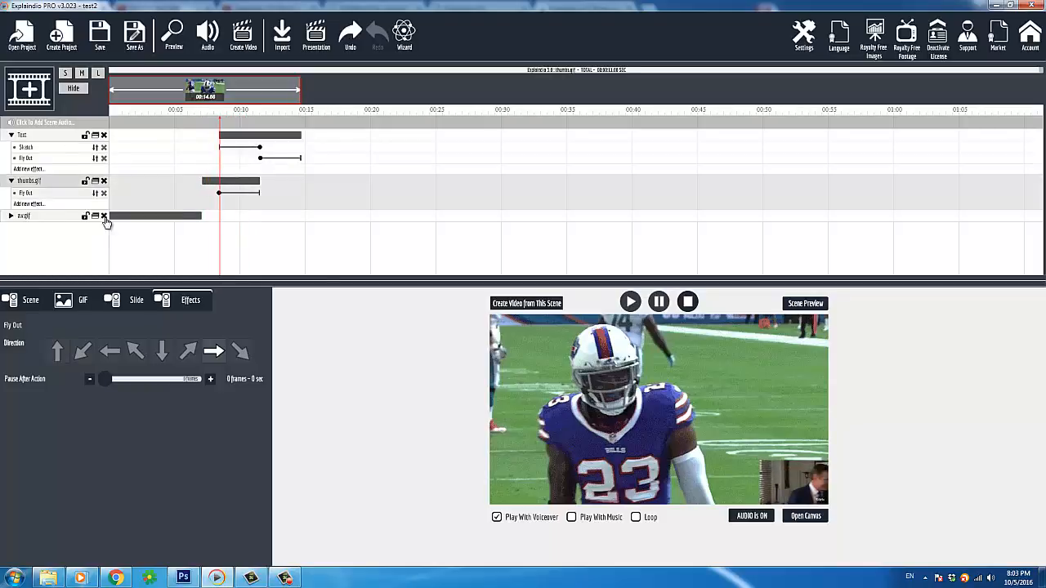
drag(113, 373, 122, 383)
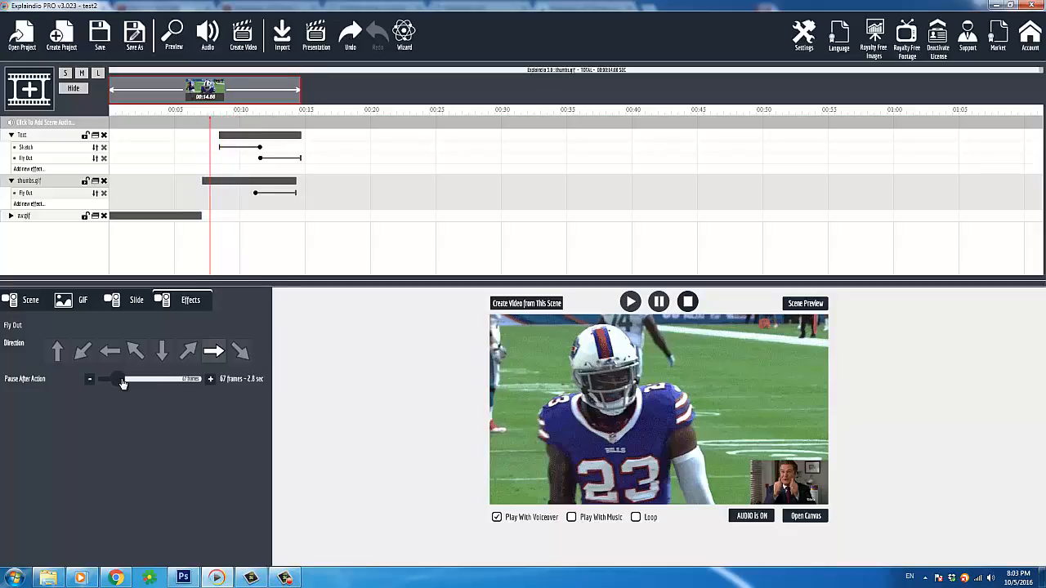
click(211, 381)
click(211, 381)
click(211, 381)
click(211, 380)
click(211, 381)
click(210, 381)
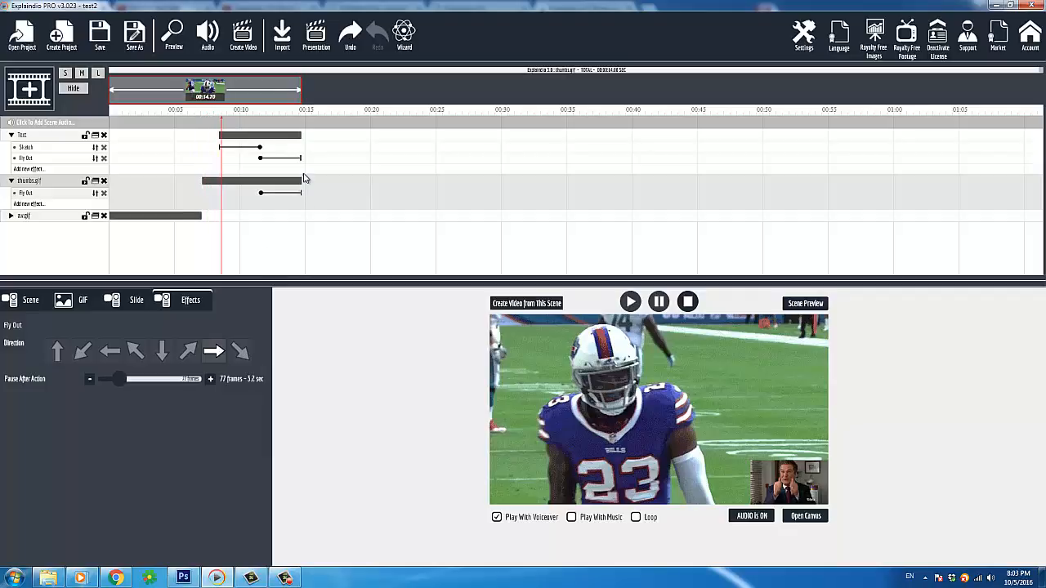
click(173, 34)
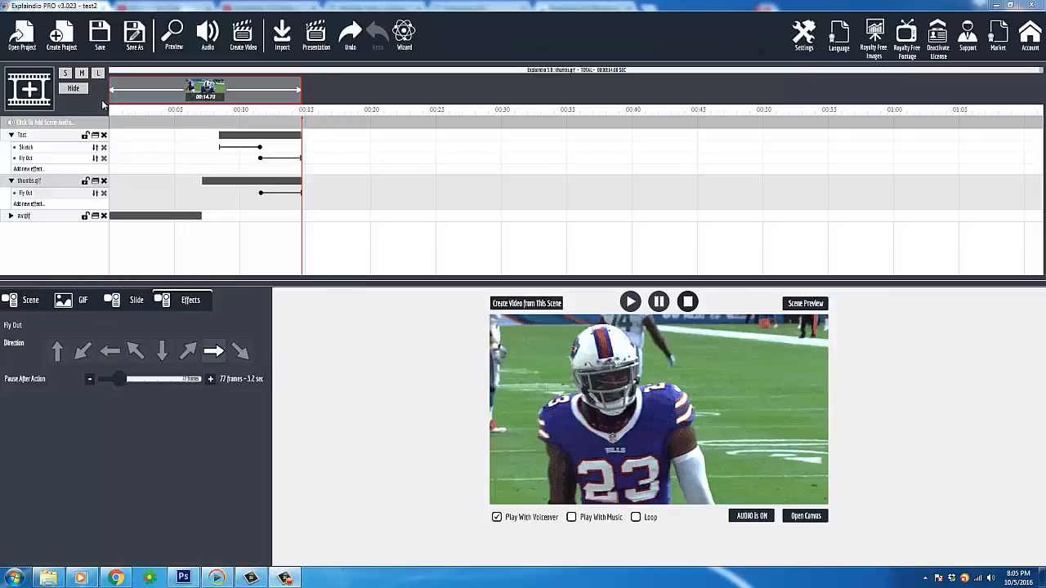
Save the active project, overwriting the existing test2.explaindio file without creating a zip archive
click(100, 49)
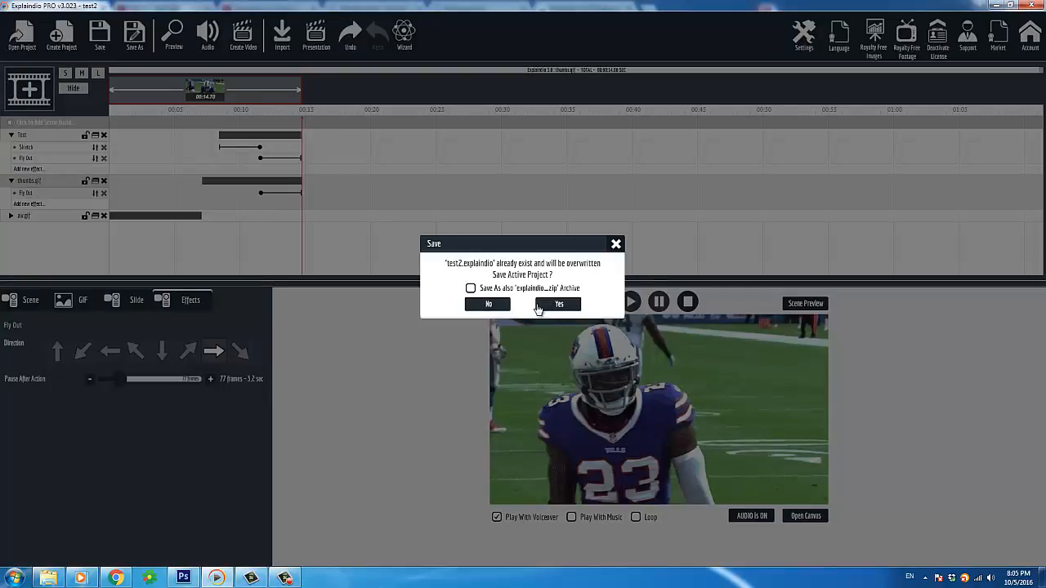
click(557, 304)
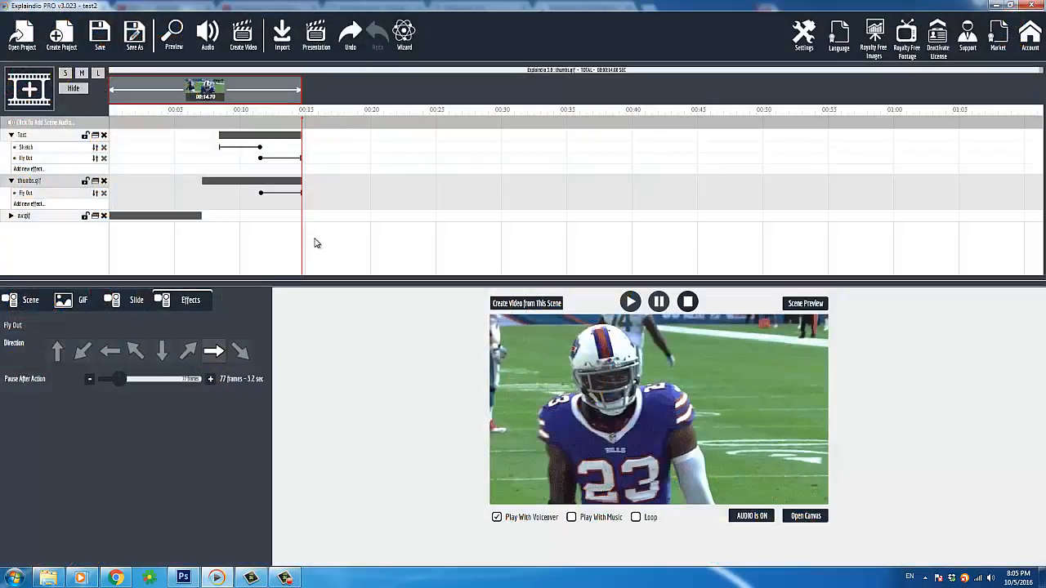
Open the scene's canvas and save the project again over the existing test2.explaindio file
click(804, 516)
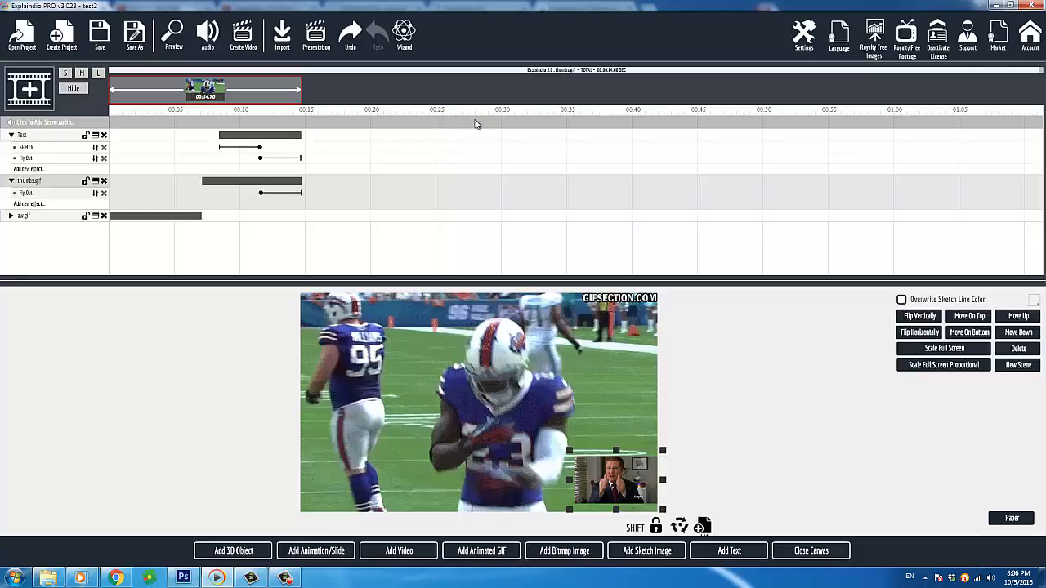
click(99, 45)
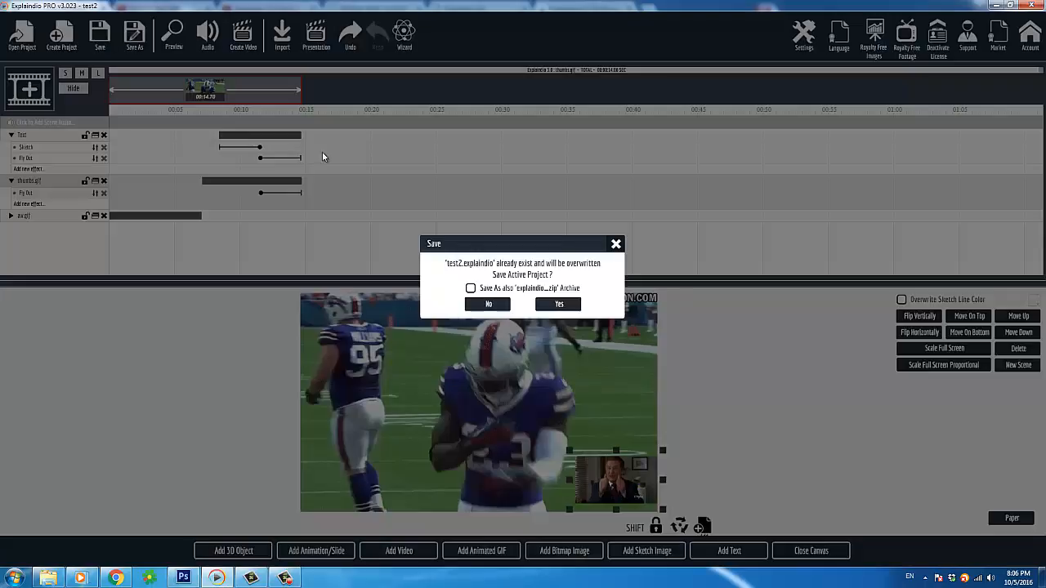
click(549, 311)
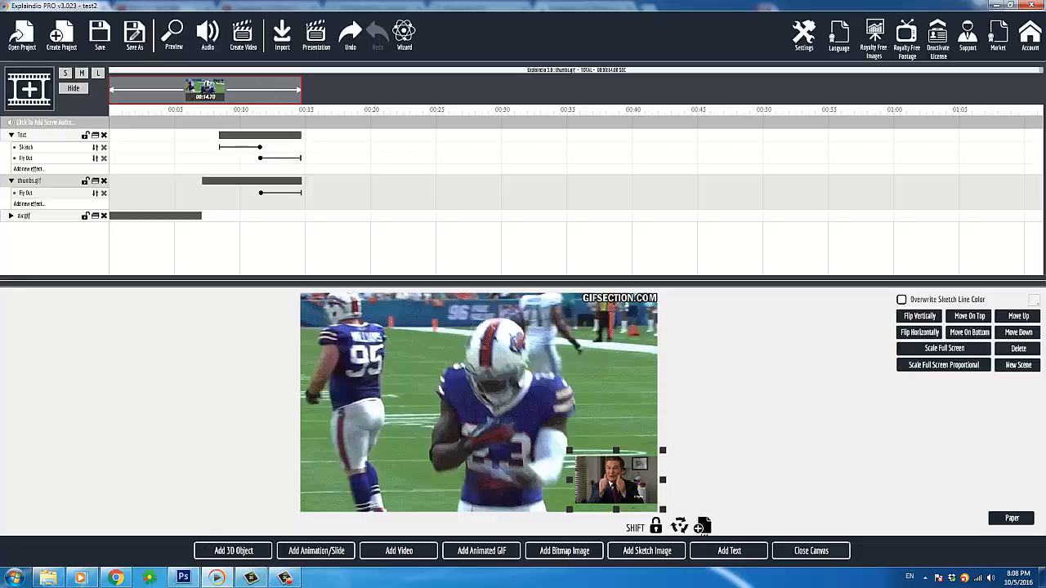
click(285, 578)
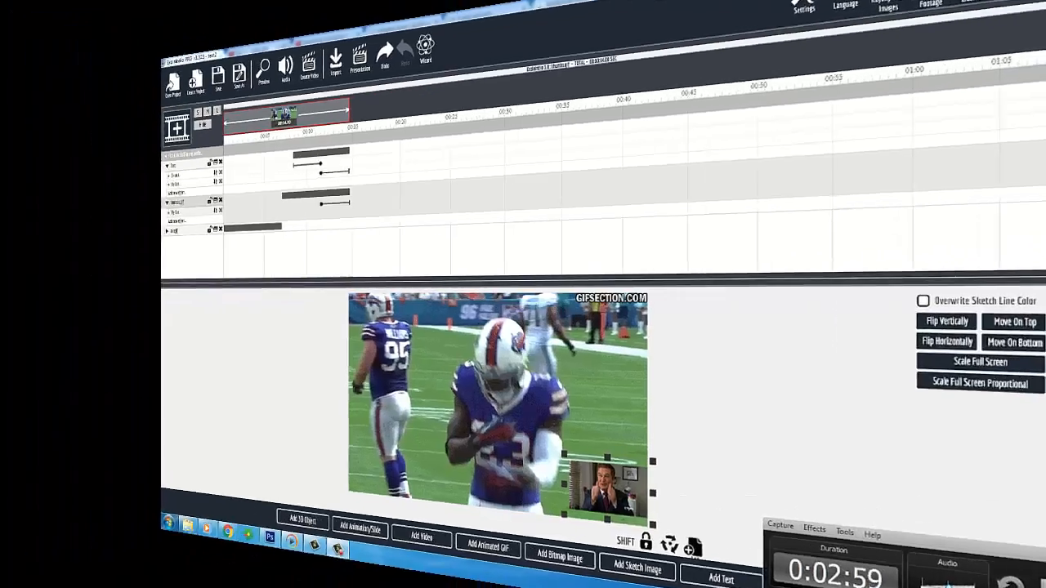